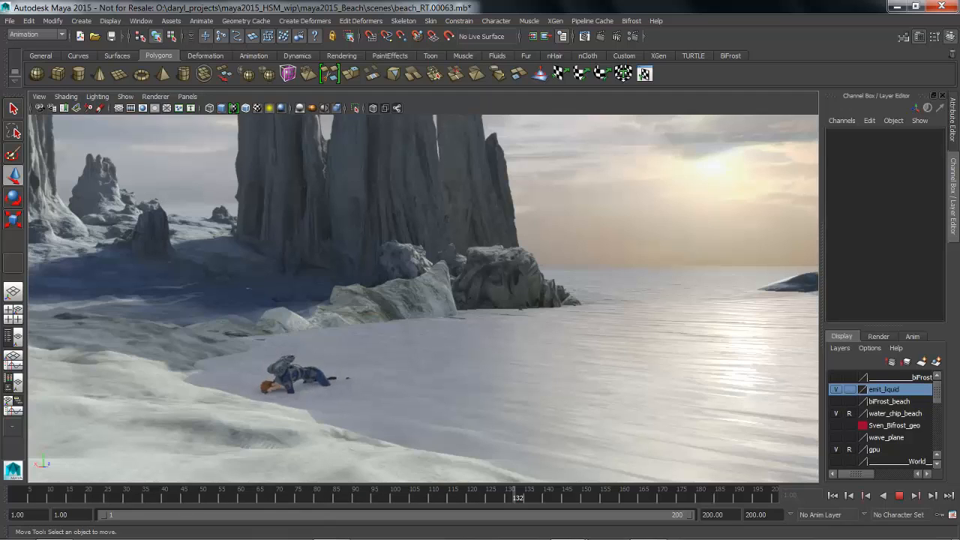
Step: Stop the animation playback and return to frame 1, framing the character lying in the bay
click(899, 495)
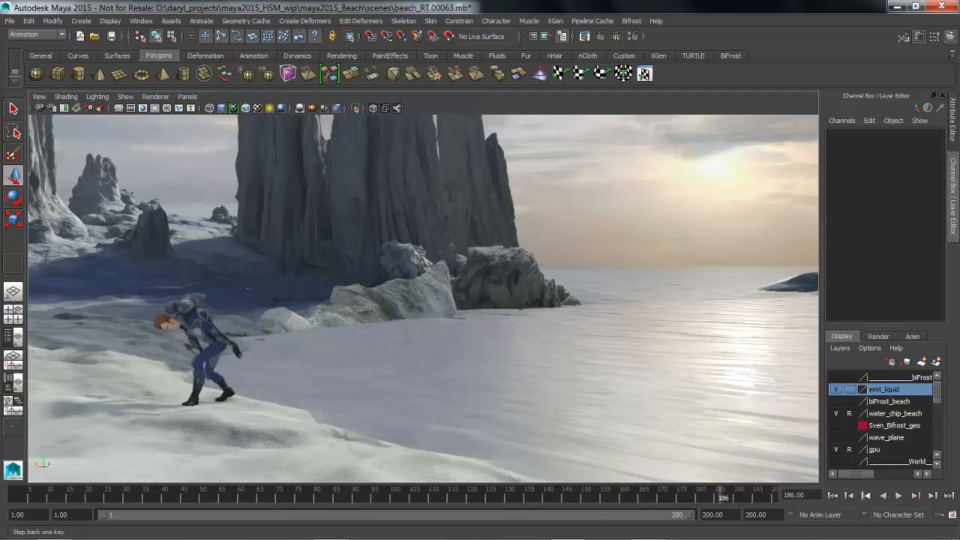
click(832, 495)
alt+drag(450, 300, 584, 333)
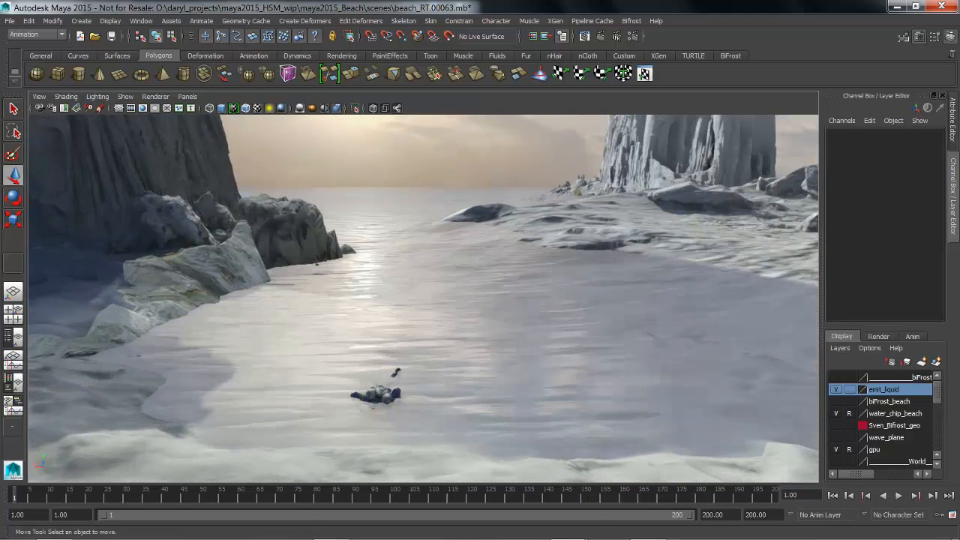
alt+drag(480, 300, 429, 298)
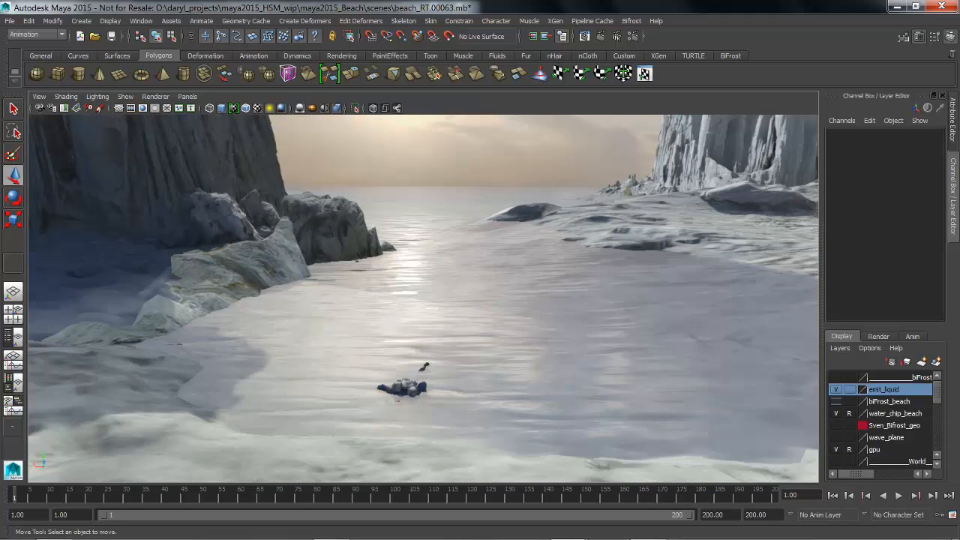
Step: Show the biFrost_beach layer in place of the water_chip_beach layer and select the container_beach mesh
click(836, 401)
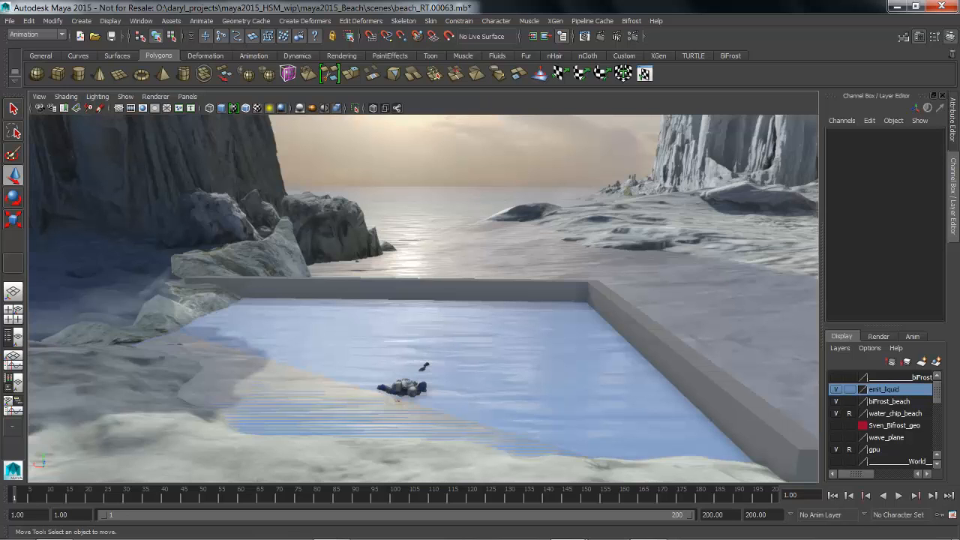
click(836, 413)
alt+drag(480, 300, 470, 314)
alt+middle_drag(471, 315, 487, 300)
click(488, 263)
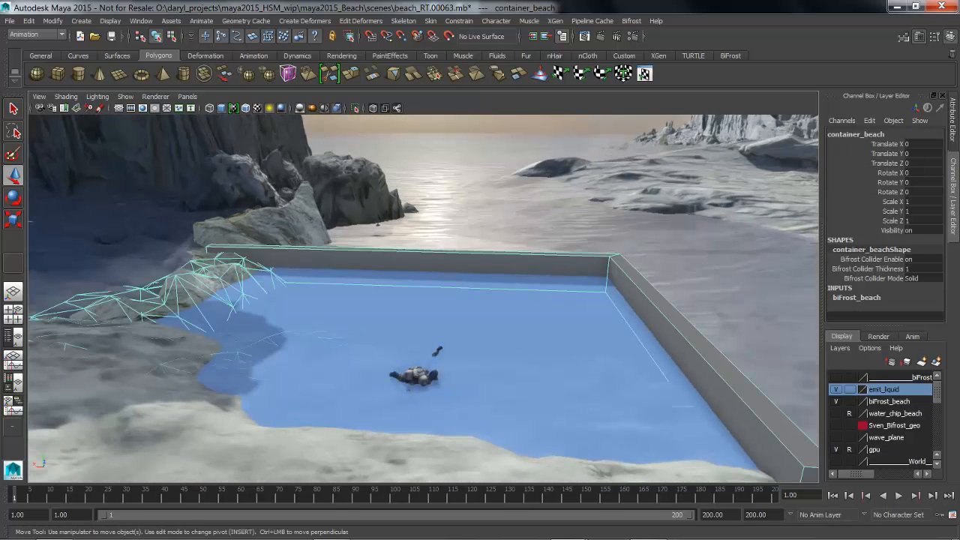
alt+drag(487, 278, 498, 305)
Step: Create a Bifrost liquid from the emitFluid_beach mesh that fills the beach container
click(480, 307)
alt+right_drag(480, 307, 492, 307)
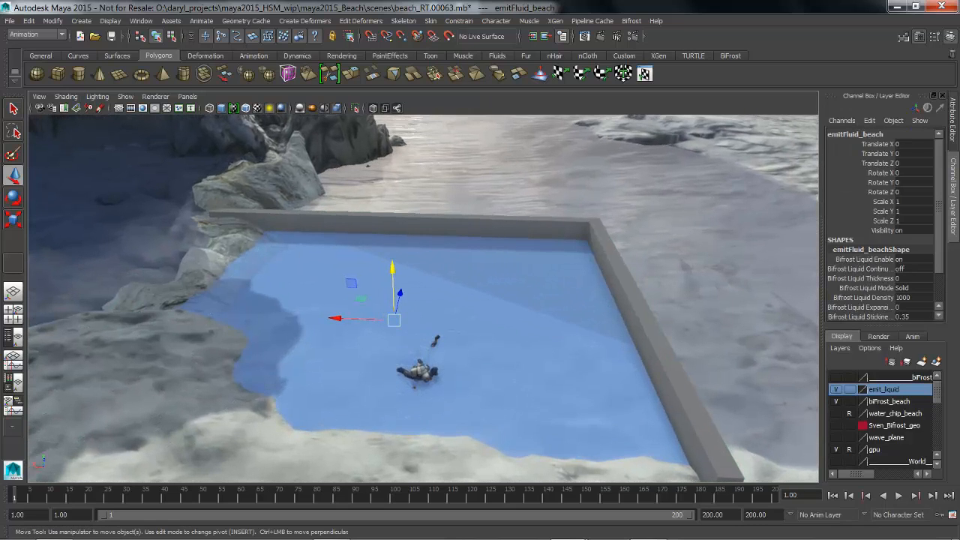
drag(392, 268, 424, 257)
key(ctrl+z)
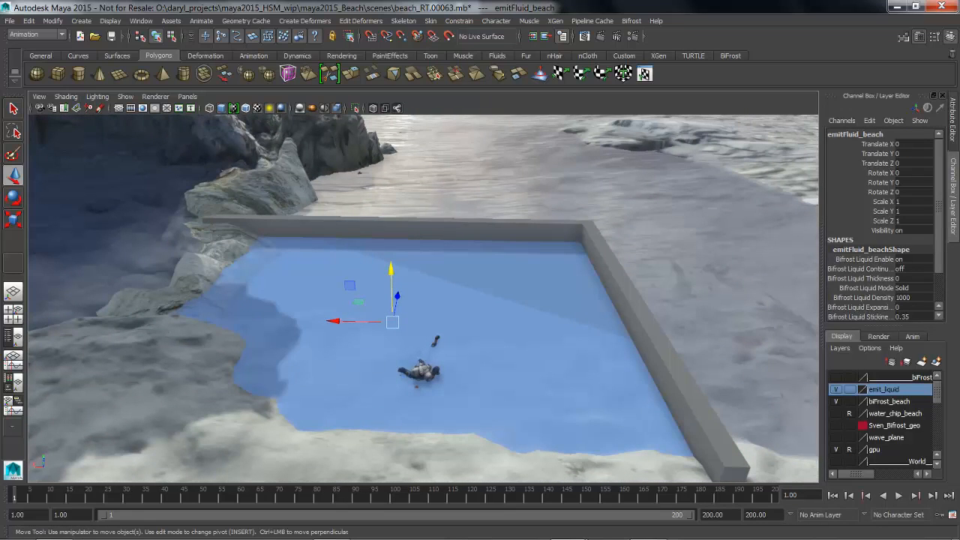
click(631, 20)
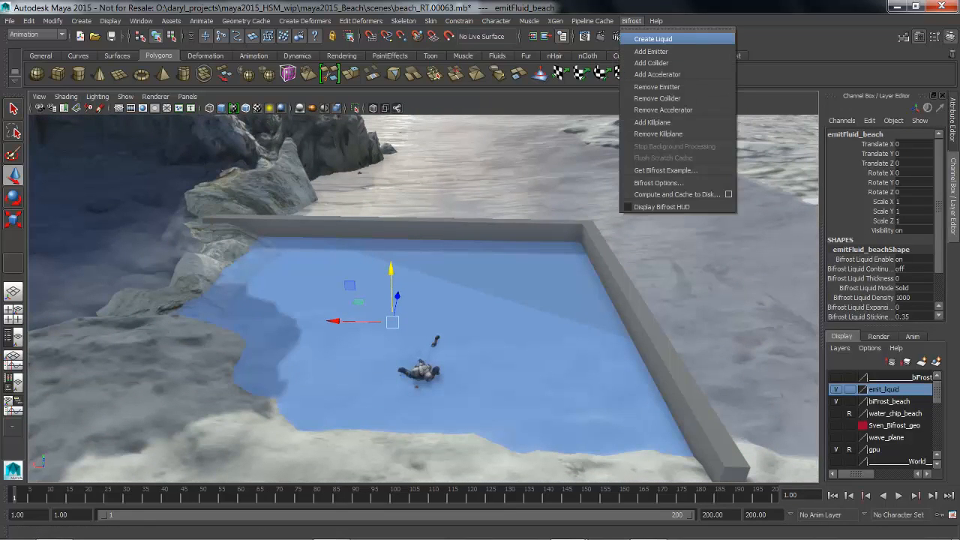
click(659, 35)
alt+drag(450, 300, 452, 288)
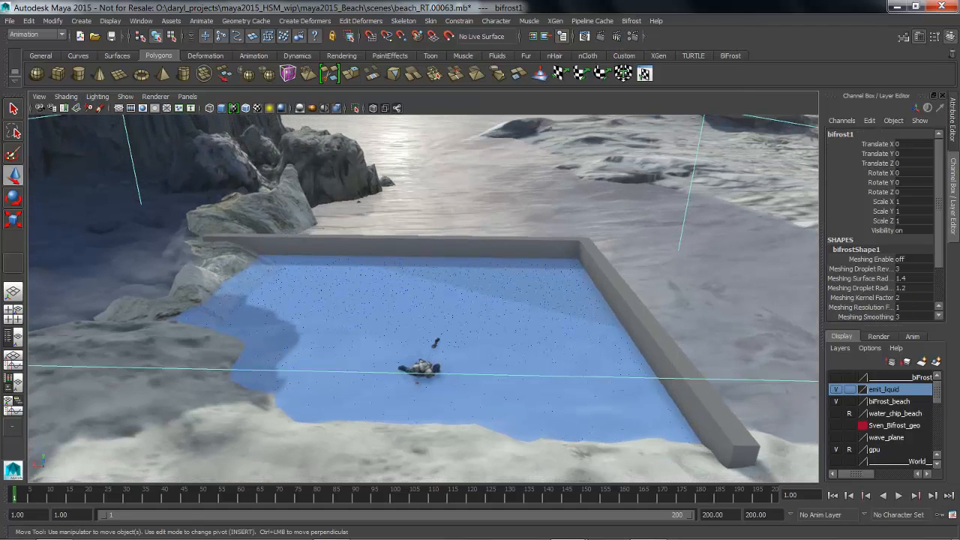
Step: Set the Master Voxel Size of bifrostLiquidContainer1 to 0.150
key(ctrl+a)
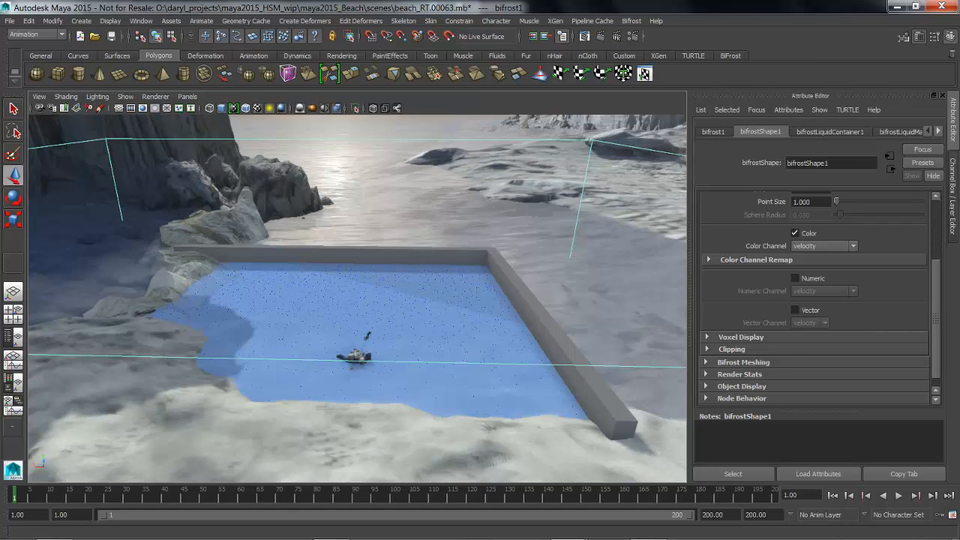
scroll(813, 300, up, 4)
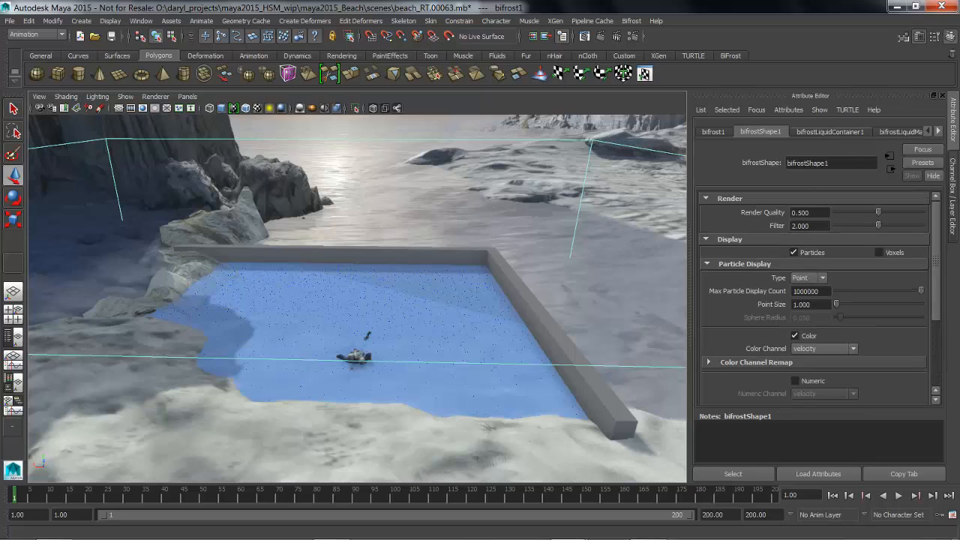
click(830, 132)
scroll(814, 293, up, 3)
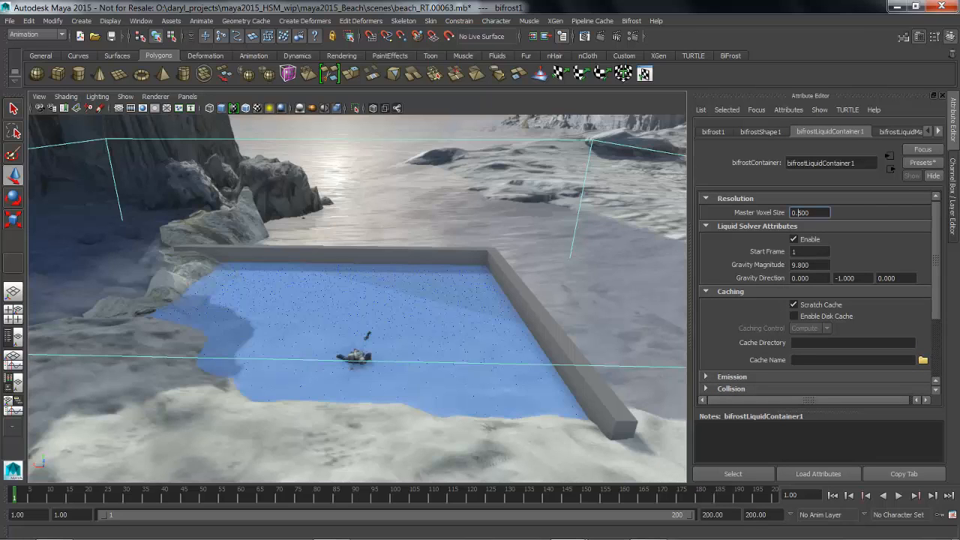
key(Return)
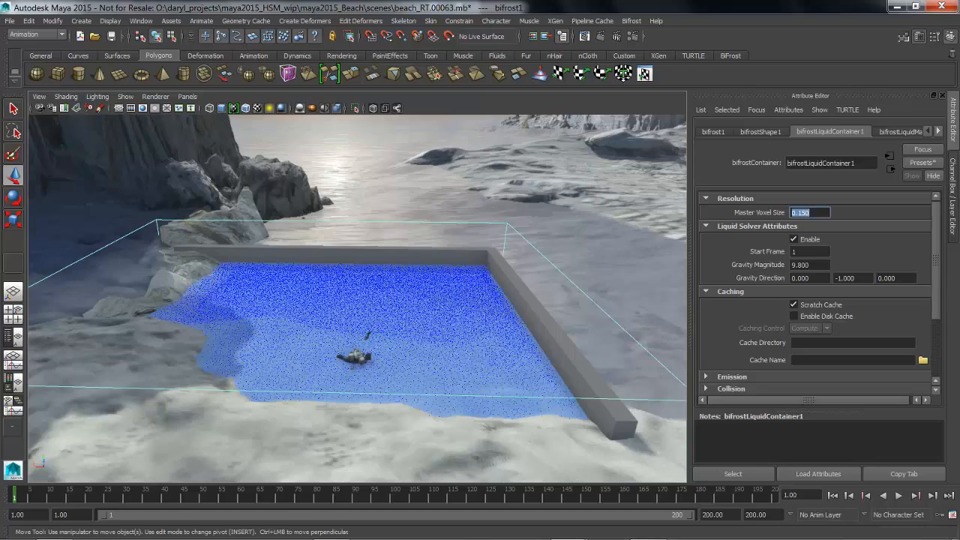
Step: Add the container_beach mesh to the Bifrost liquid as a collider
alt+drag(420, 300, 491, 386)
shift+click(495, 330)
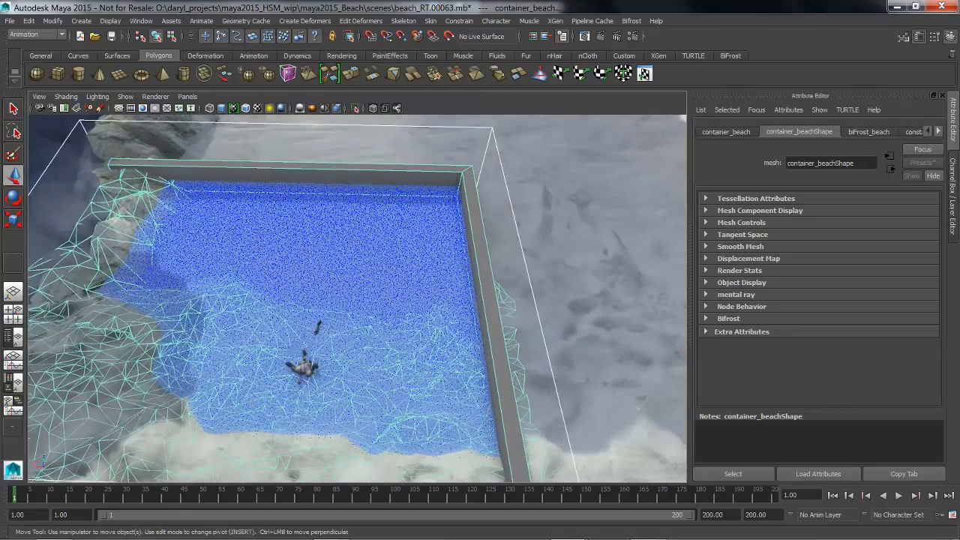
alt+right_drag(491, 386, 427, 386)
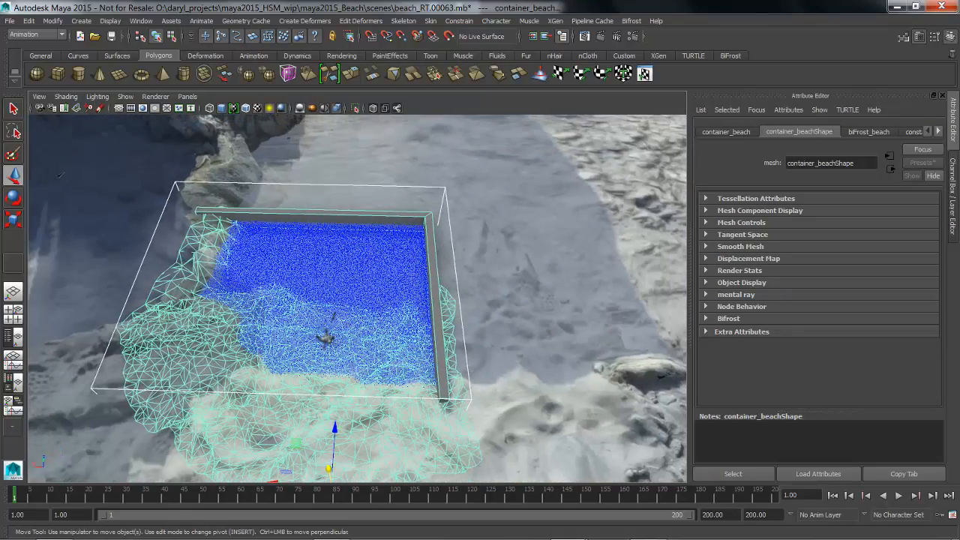
alt+drag(427, 386, 428, 353)
alt+right_drag(428, 353, 457, 352)
alt+drag(457, 352, 460, 326)
click(631, 21)
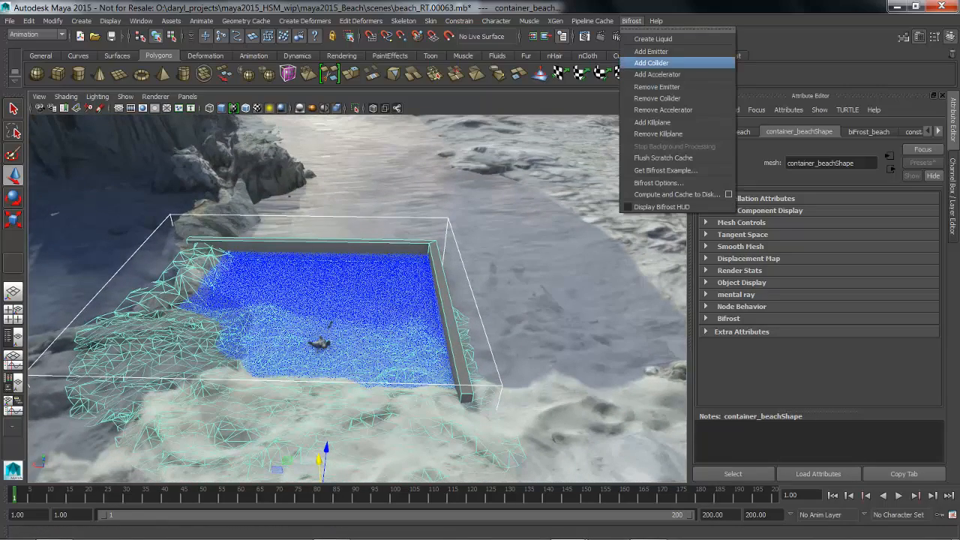
click(651, 63)
Step: Display the Outliner beside the perspective view and bring the Sven_biFrost and bifrost1 entries into view
alt+drag(495, 300, 412, 266)
alt+middle_drag(431, 184, 457, 219)
key(space)
drag(466, 154, 412, 154)
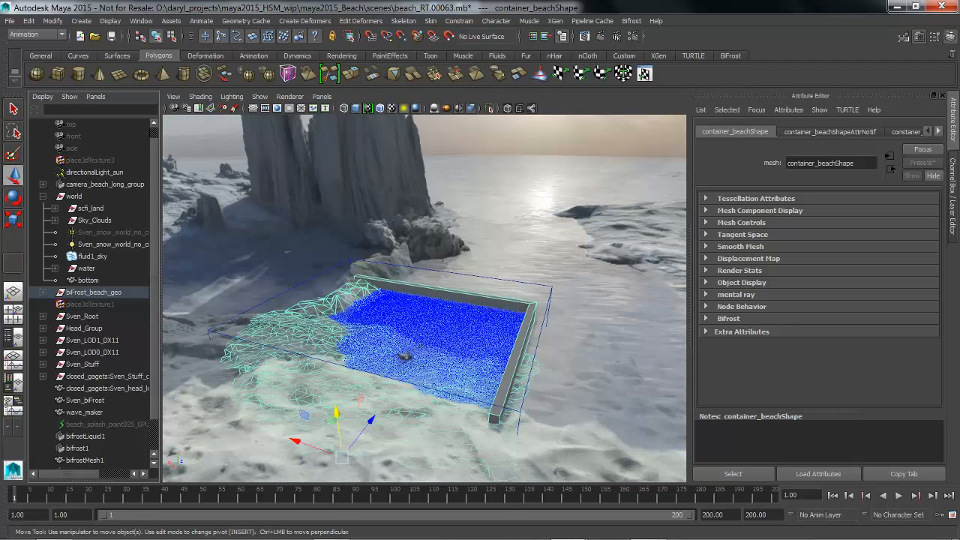
scroll(90, 293, down, 1)
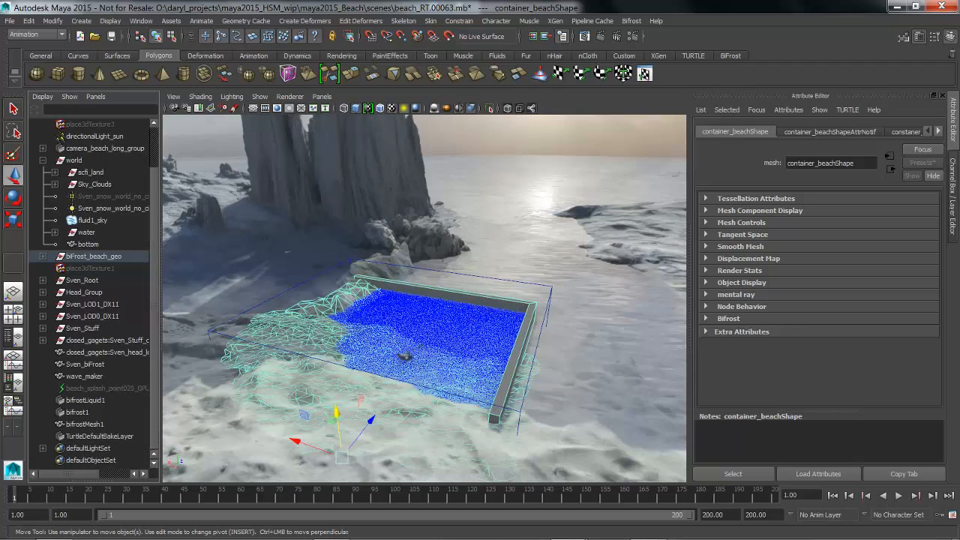
Step: Add the Sven_biFrost character mesh as a collider to the bifrost1 liquid
click(85, 364)
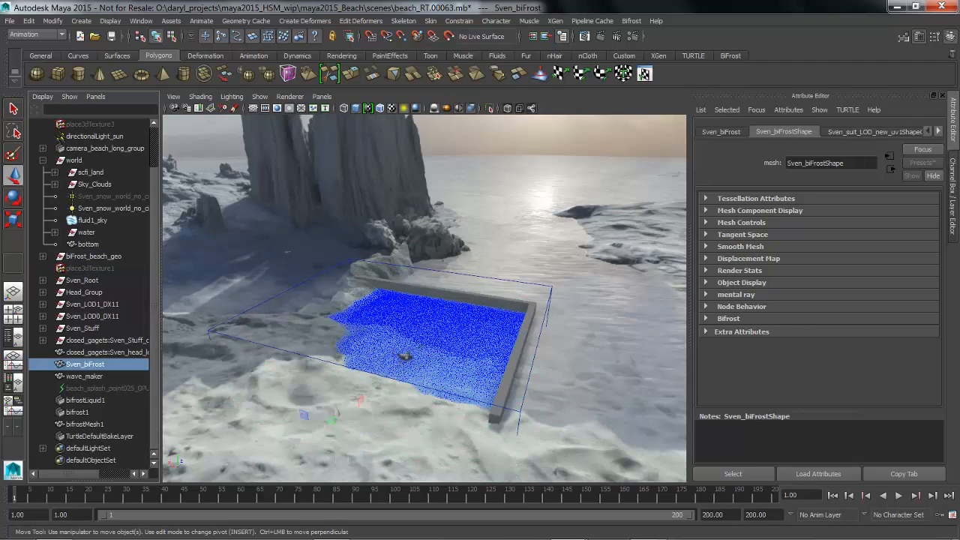
alt+drag(420, 307, 429, 289)
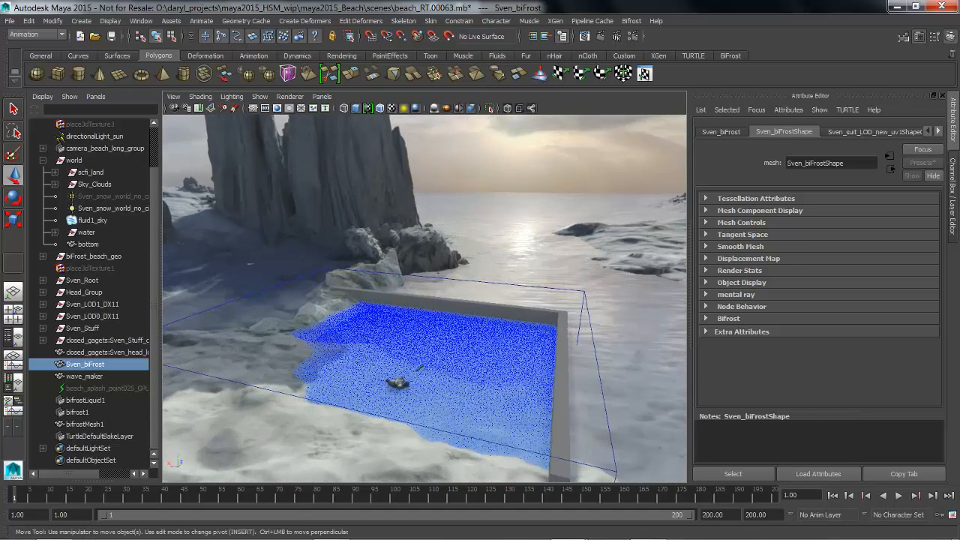
ctrl+click(76, 412)
click(631, 21)
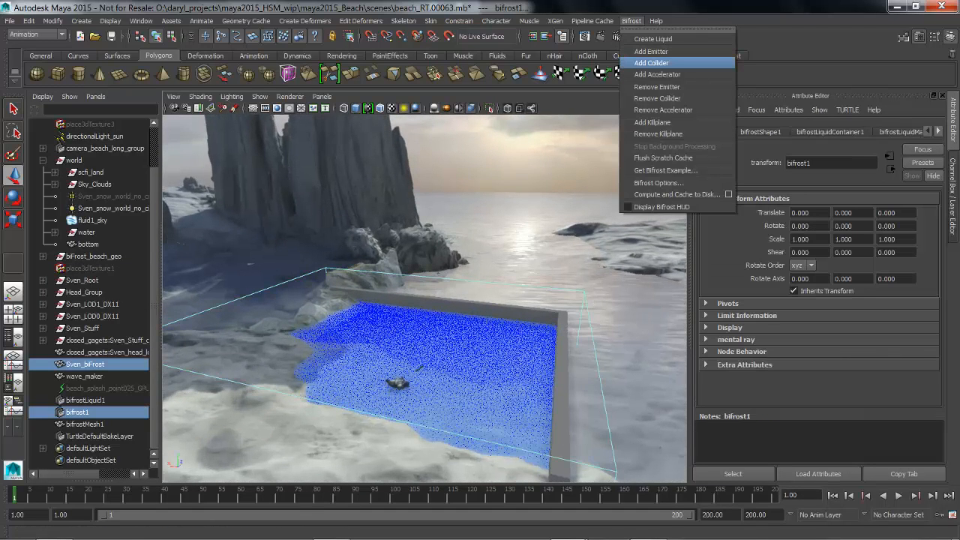
click(651, 63)
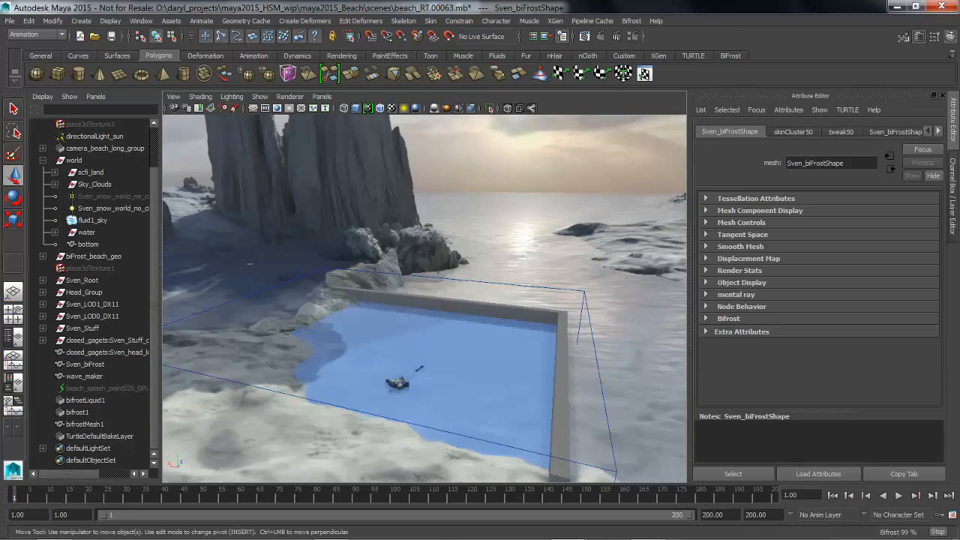
Step: Return to the single perspective view without the Outliner and hide the Attribute Editor
alt+drag(424, 300, 371, 317)
key(space)
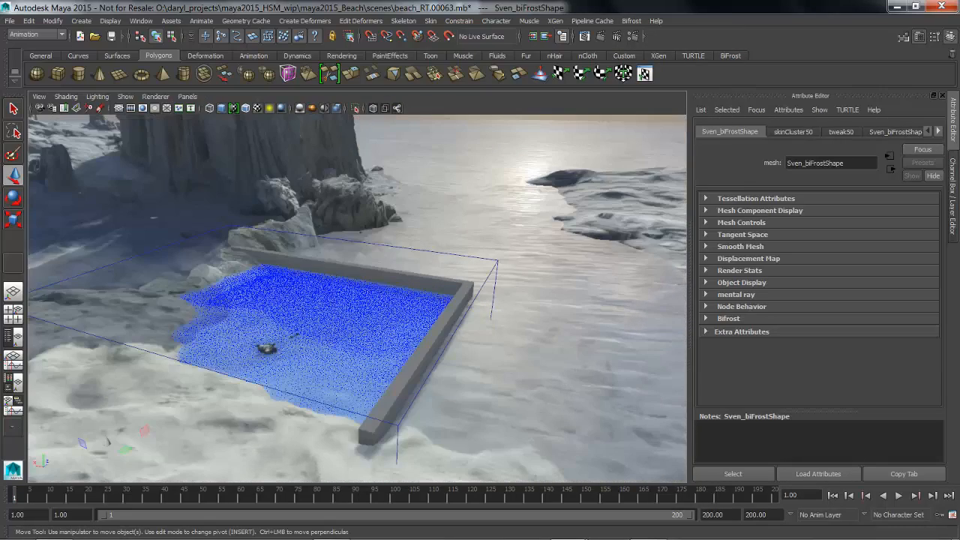
key(ctrl+a)
alt+middle_drag(419, 329, 409, 263)
alt+drag(409, 262, 408, 289)
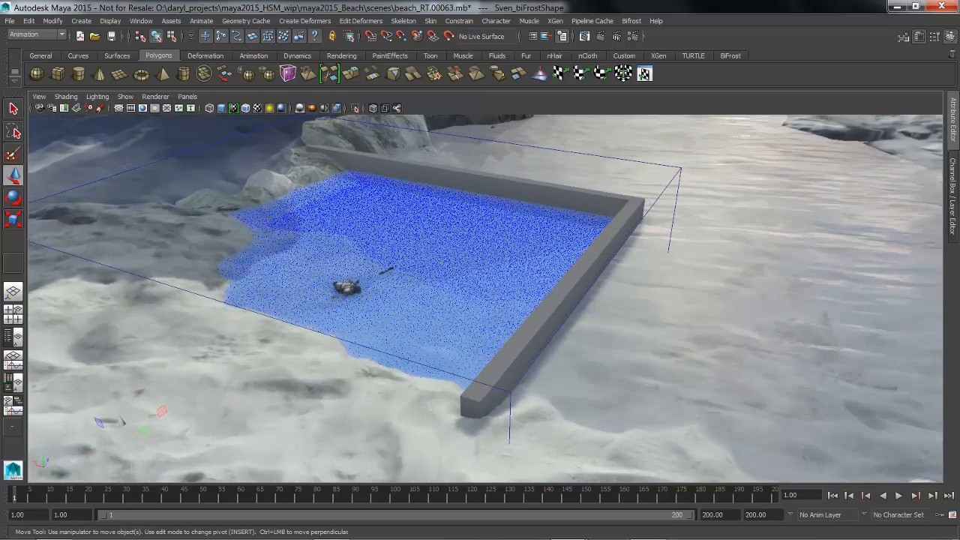
alt+middle_drag(408, 289, 416, 297)
alt+drag(416, 297, 369, 262)
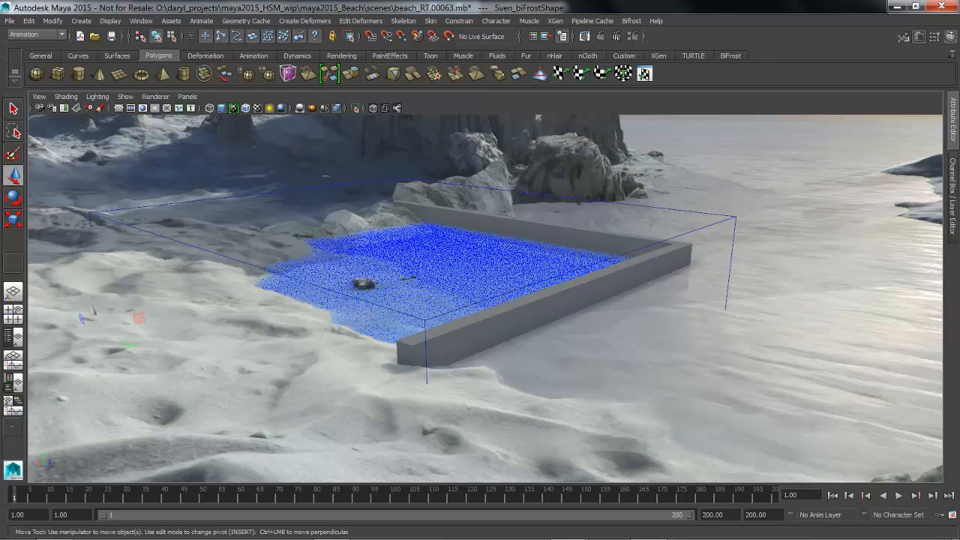
Step: Add a killplane to the bifrost1 liquid
alt+right_drag(485, 298, 470, 298)
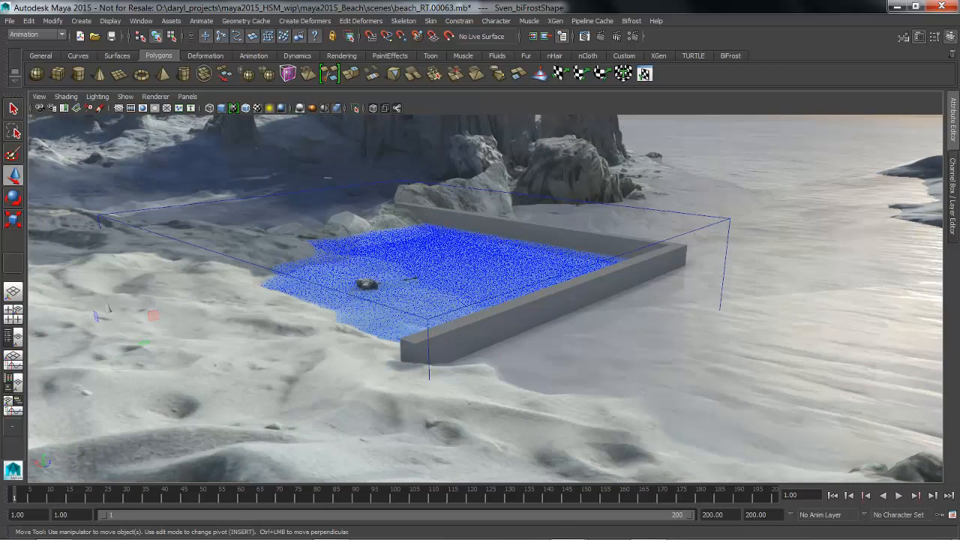
click(470, 304)
click(632, 21)
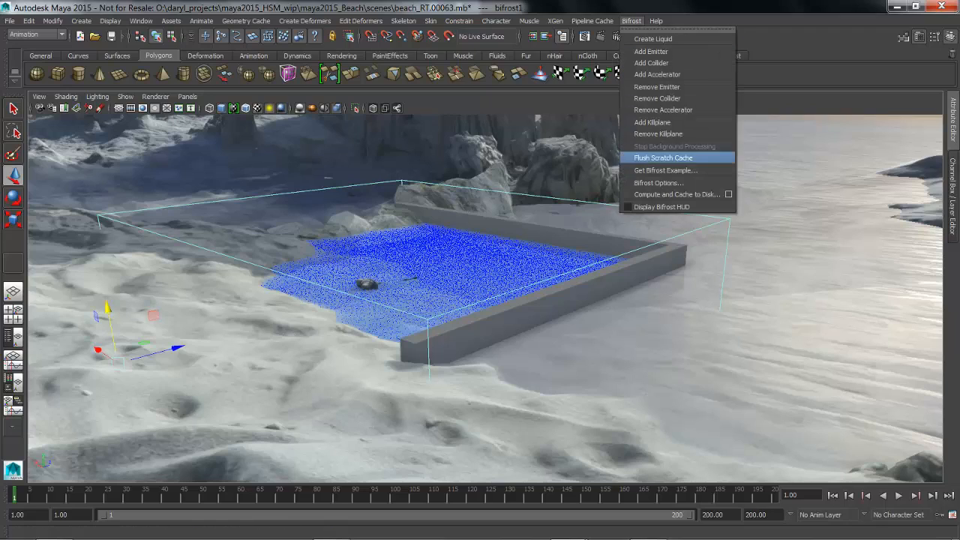
click(652, 122)
alt+right_drag(495, 300, 449, 300)
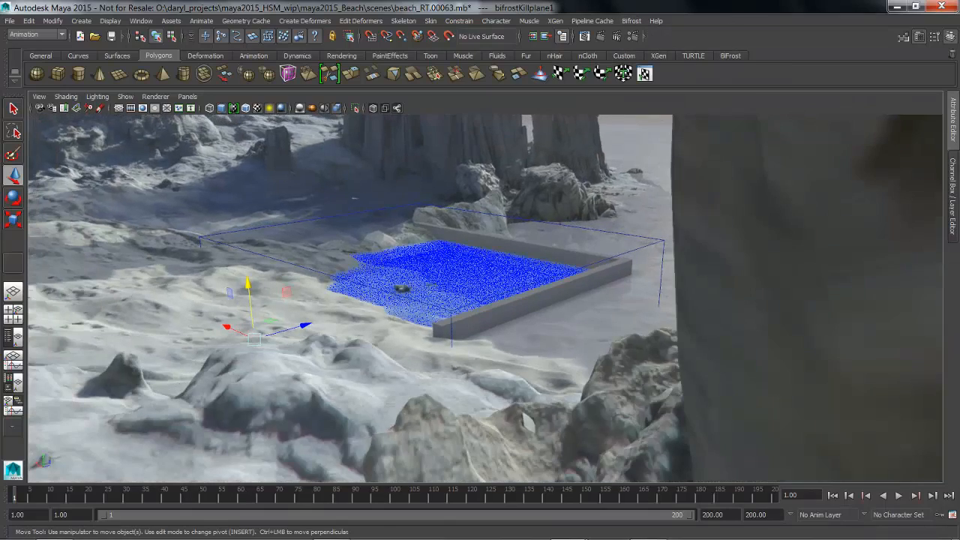
alt+drag(450, 300, 461, 321)
alt+right_drag(461, 321, 498, 321)
Step: Move the killplane along Z and X to just outside the container wall, and show all object types in the viewport
drag(214, 364, 405, 287)
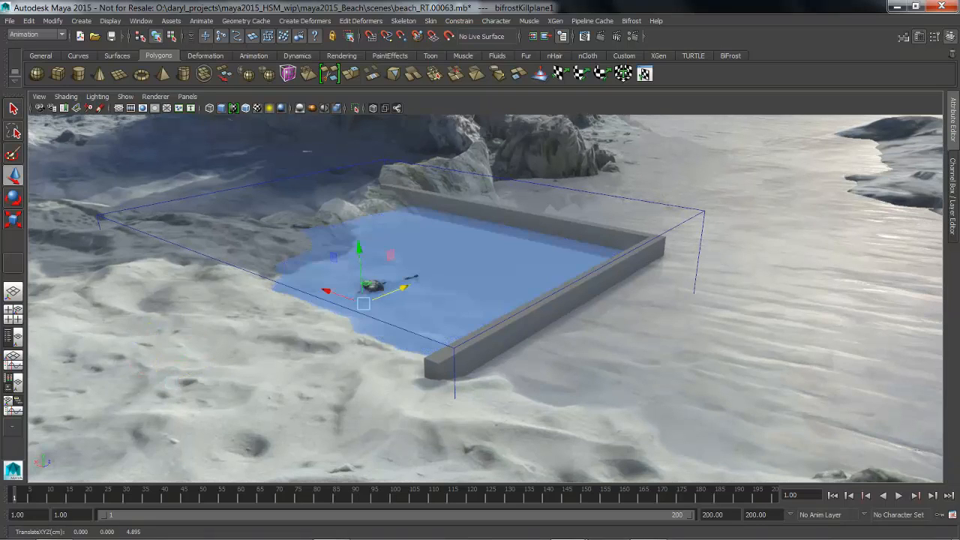
drag(327, 290, 498, 351)
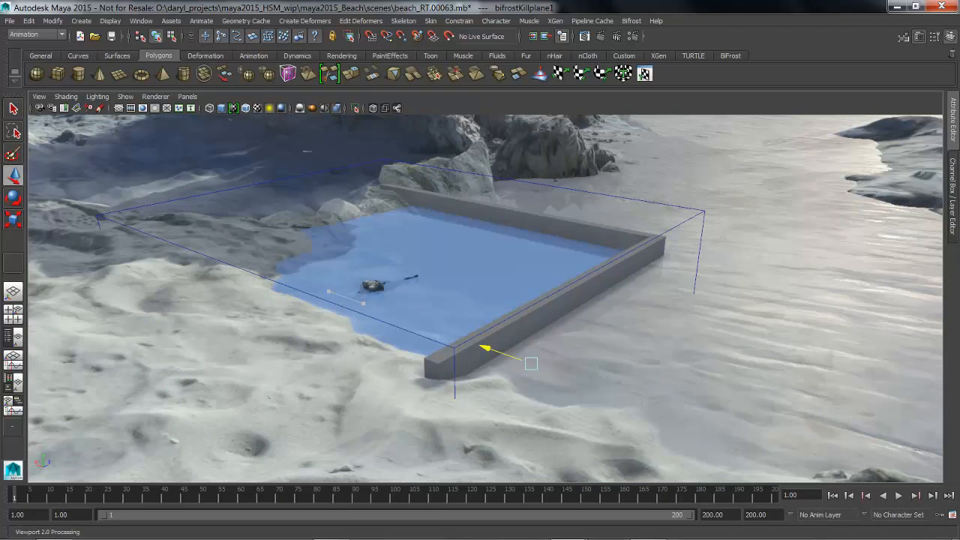
key(space)
click(531, 222)
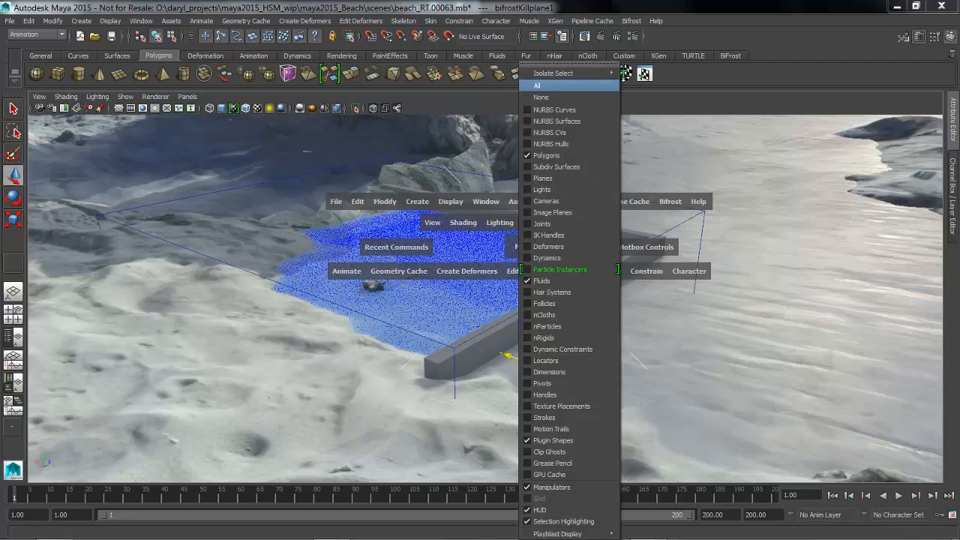
click(541, 85)
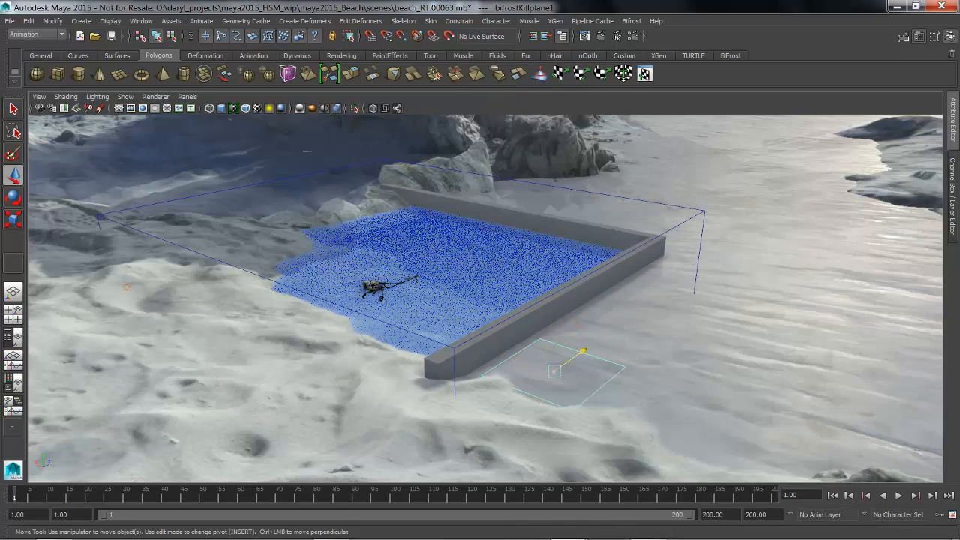
Step: Move the killplane to about 7.7 cm along Z, beside the container wall, and lower it below the water level
drag(583, 350, 645, 307)
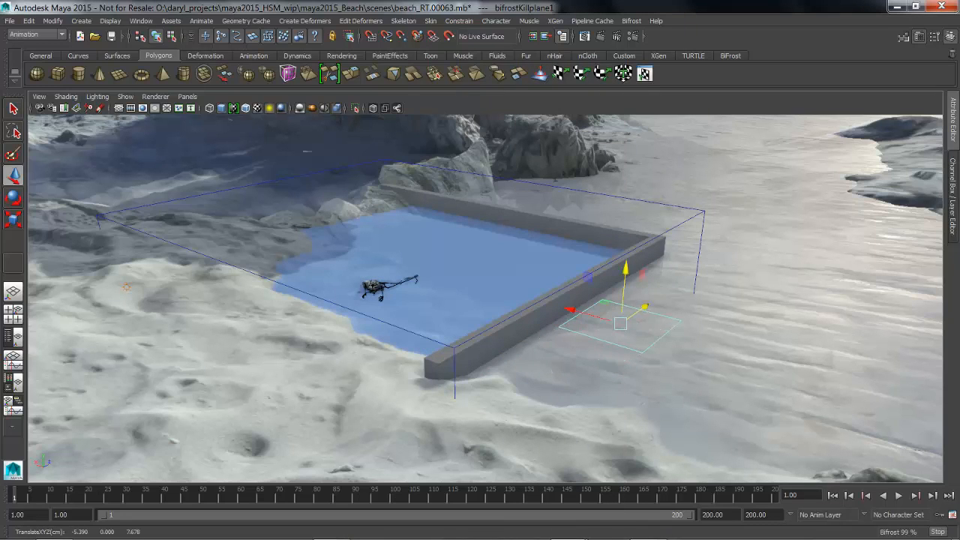
drag(626, 269, 643, 288)
alt+right_drag(643, 288, 675, 289)
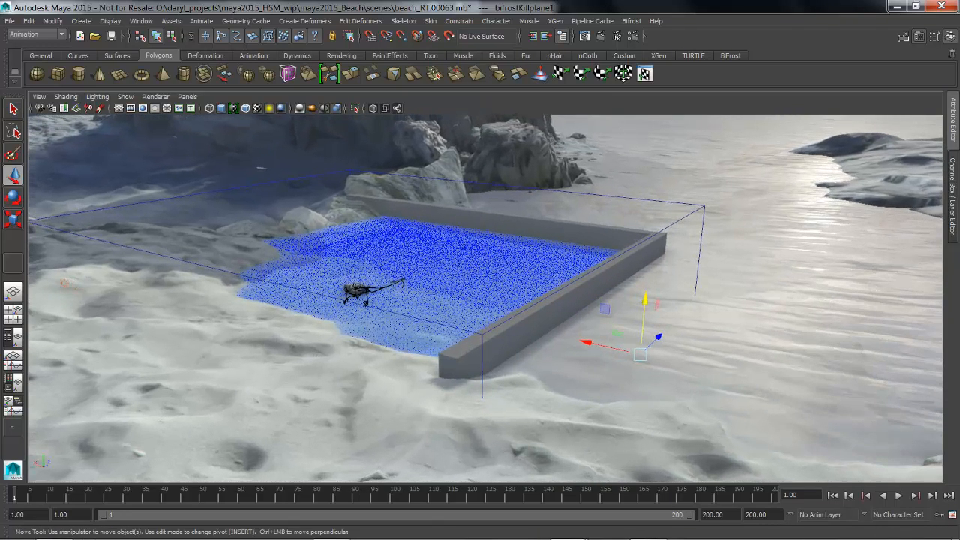
alt+drag(660, 289, 684, 285)
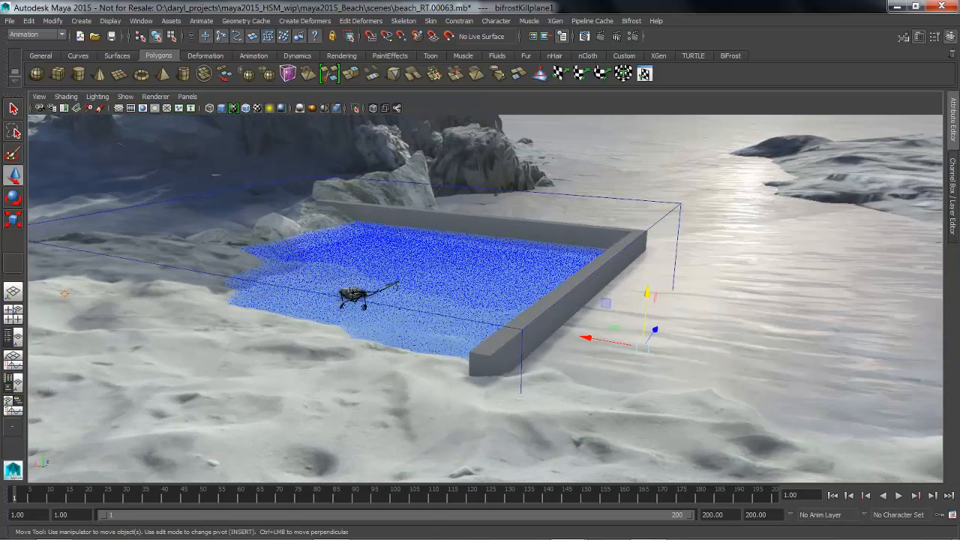
Step: Examine the killplane's position beside the container wall and the beach water from several angles
alt+drag(609, 304, 610, 291)
alt+right_drag(610, 291, 638, 291)
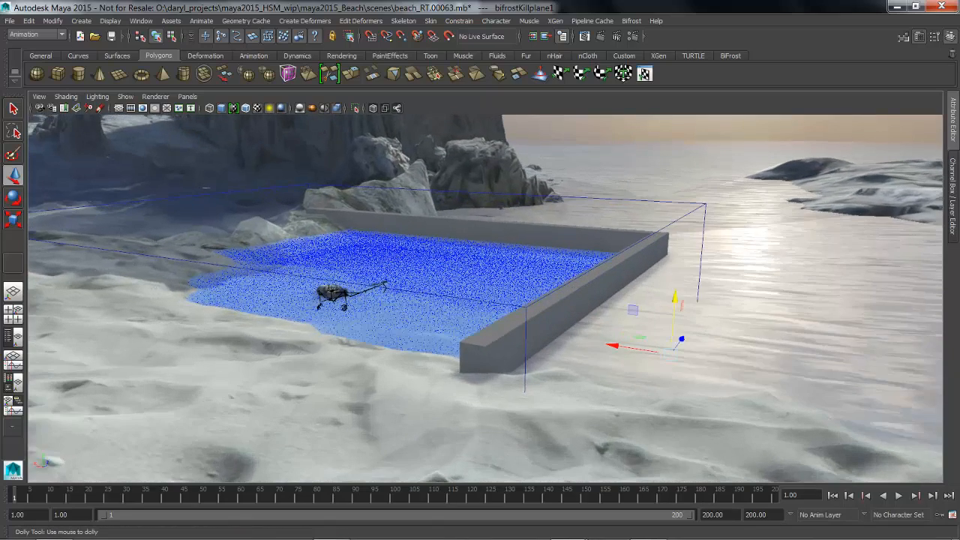
alt+middle_drag(638, 291, 681, 312)
alt+drag(630, 307, 683, 294)
alt+middle_drag(684, 295, 690, 357)
alt+drag(690, 356, 705, 340)
alt+middle_drag(705, 340, 706, 348)
alt+drag(706, 348, 726, 341)
Step: Hide all object types in the viewport, keeping only Polygons, Fluids and Plugin Shapes displayed
key(space)
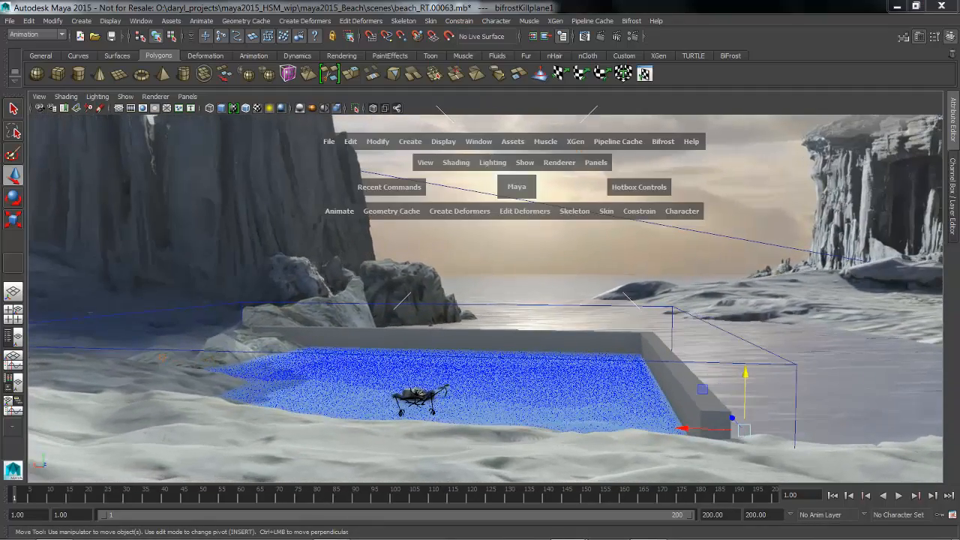
click(524, 162)
click(530, 96)
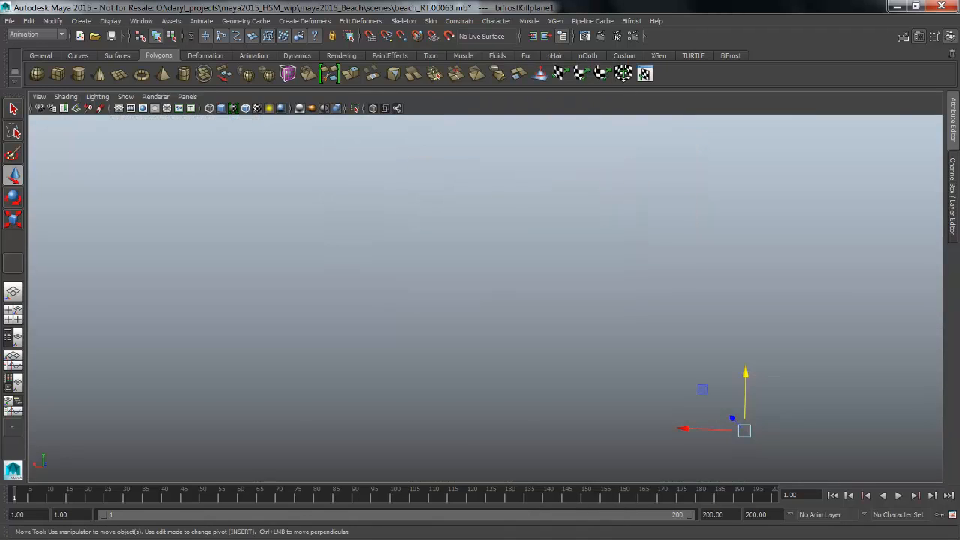
key(space)
click(503, 165)
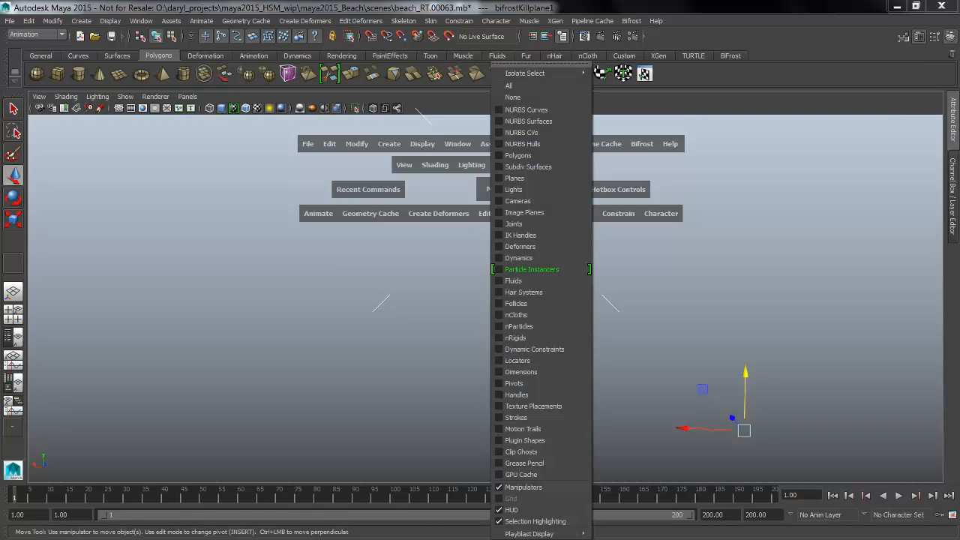
click(525, 156)
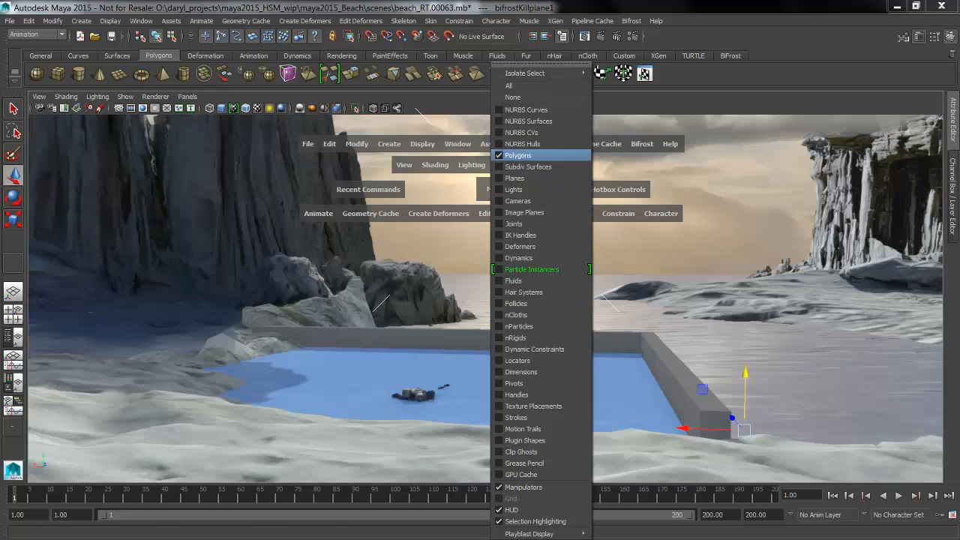
click(518, 281)
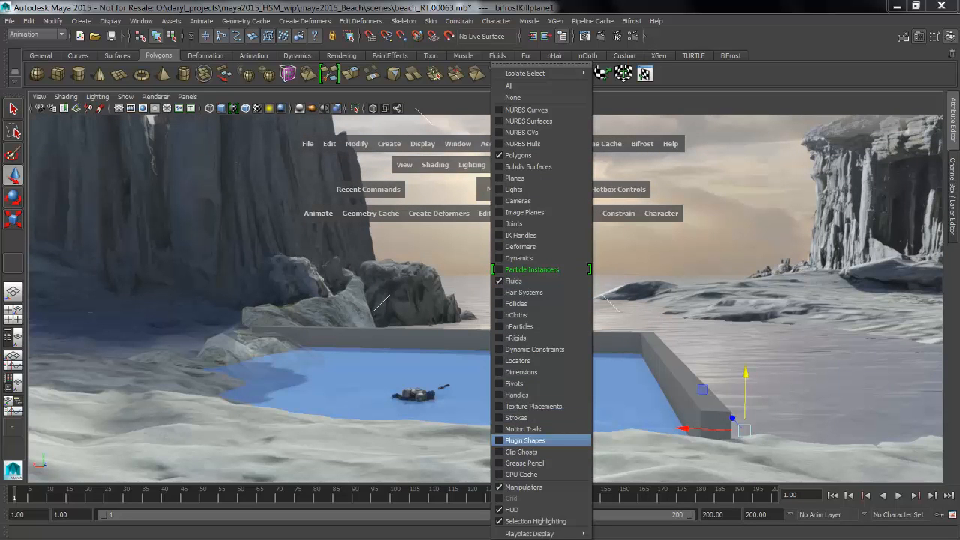
click(525, 440)
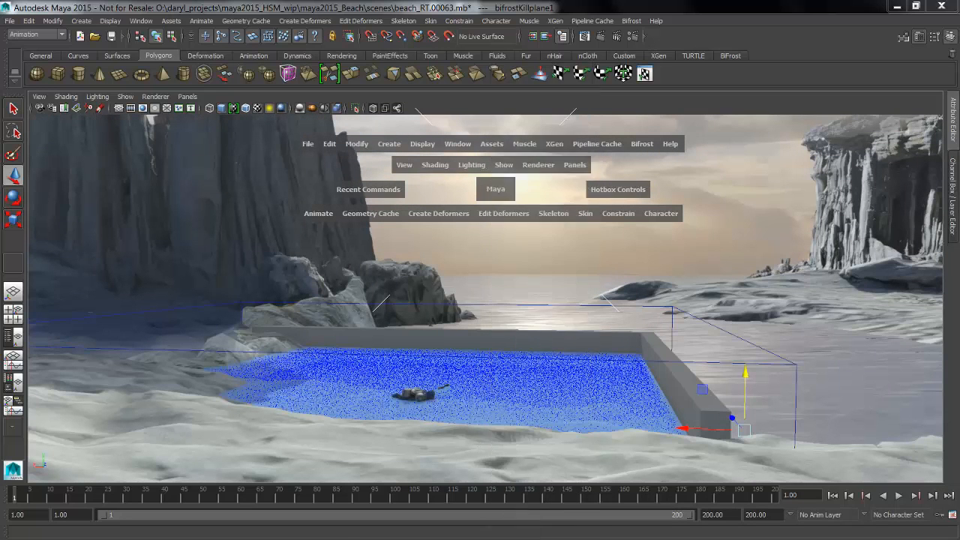
Step: Hide the emit_liquid display layer
alt+drag(524, 315, 467, 318)
alt+middle_drag(466, 318, 441, 311)
mouse_move(440, 311)
alt+mouse_down()
mouse_move(428, 322)
mouse_move(440, 326)
alt+mouse_up()
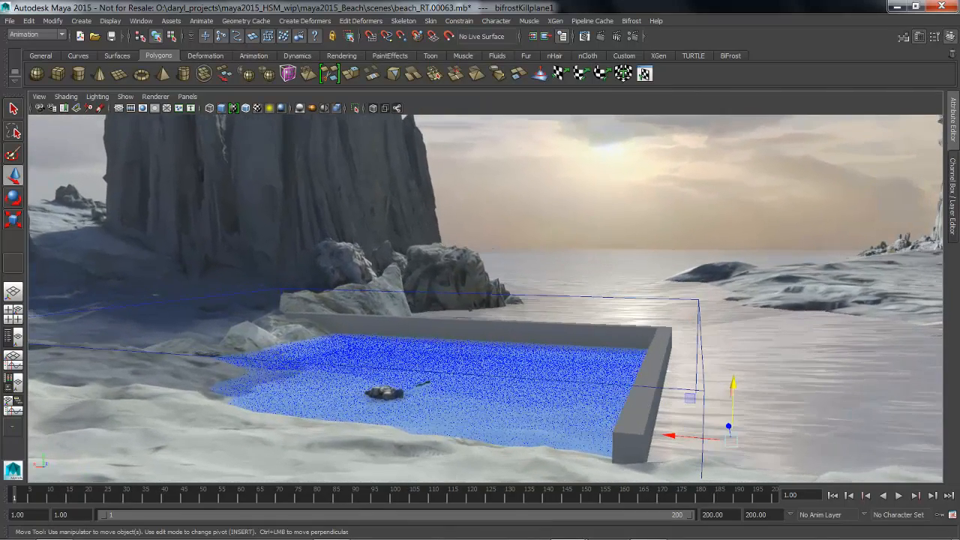
click(952, 196)
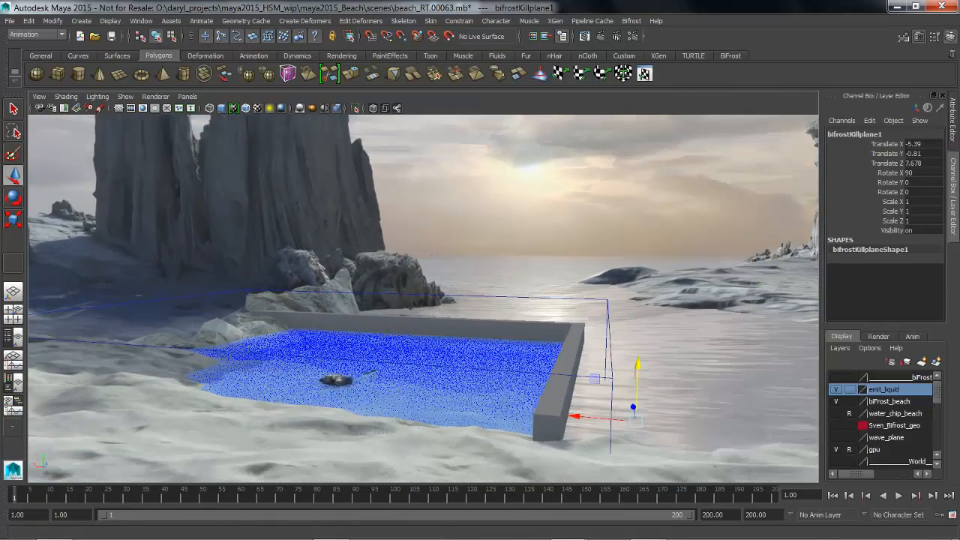
click(836, 389)
alt+drag(450, 322, 536, 333)
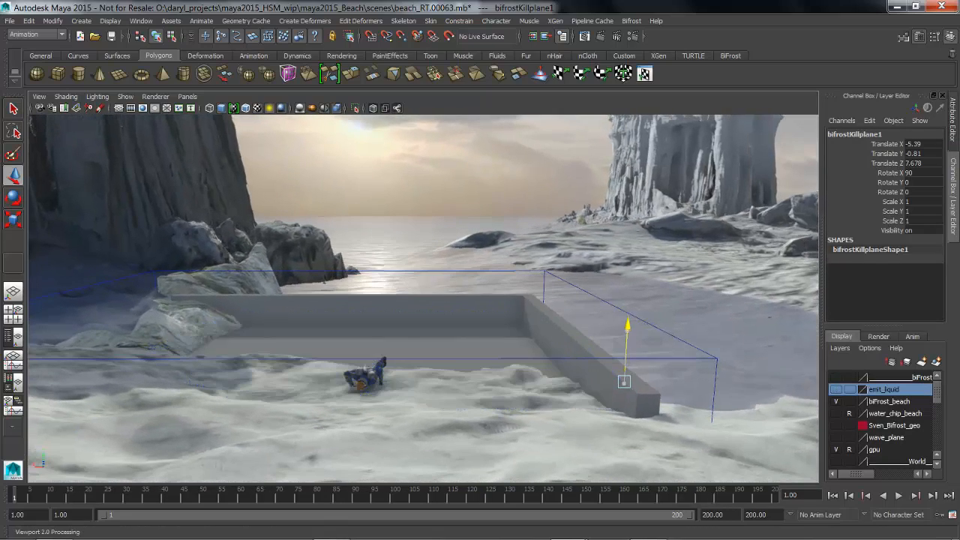
Step: Select the bifrost1 liquid and play the simulation, stopping it before frame 60
click(480, 359)
key(alt+v)
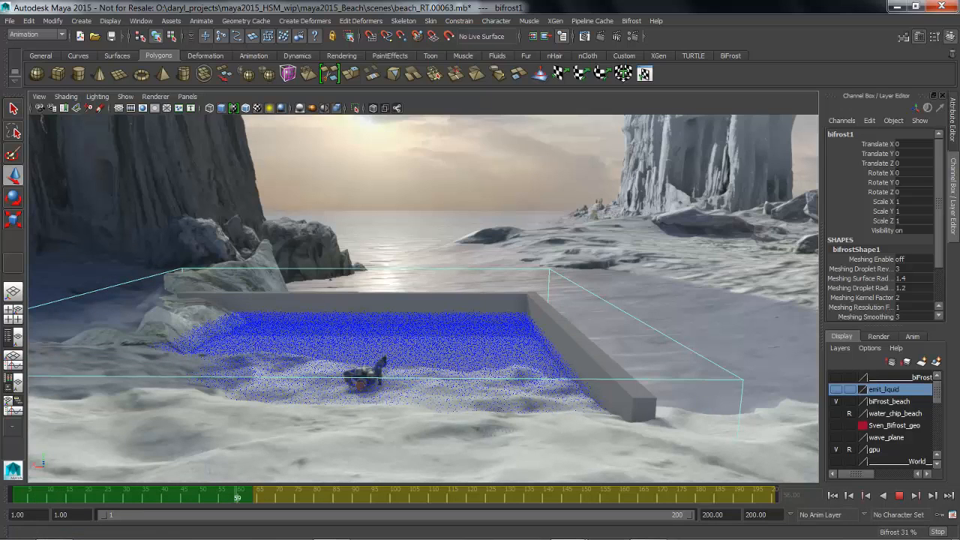
key(Escape)
alt+drag(420, 285, 418, 330)
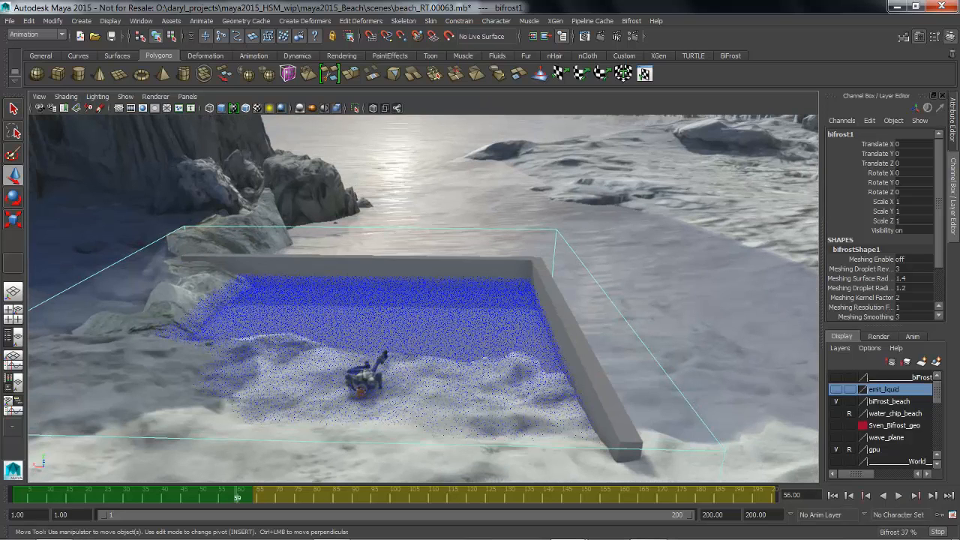
Step: Increase the particle display point size of bifrostShape1 to about 2.4 and expand its color channel remap settings
key(ctrl+a)
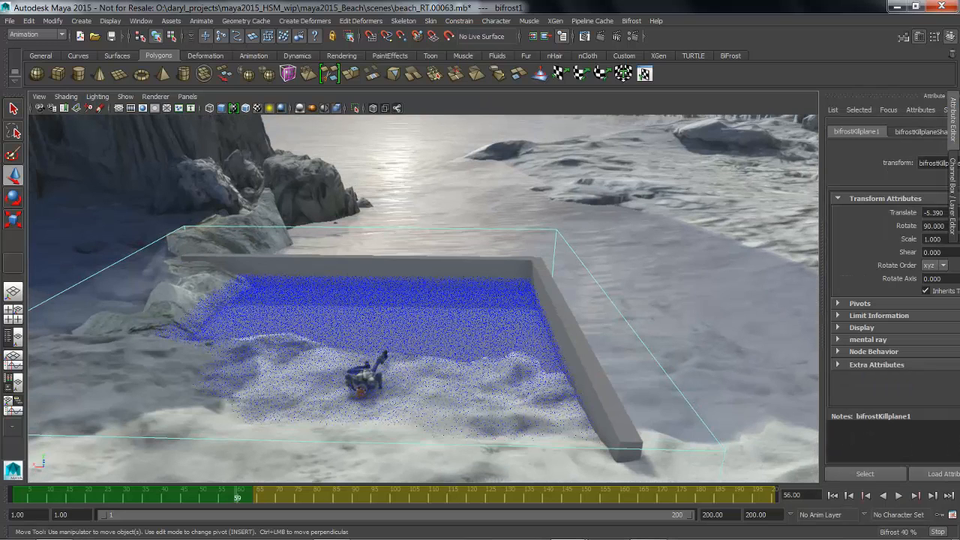
key(ctrl+a)
key(ctrl+a)
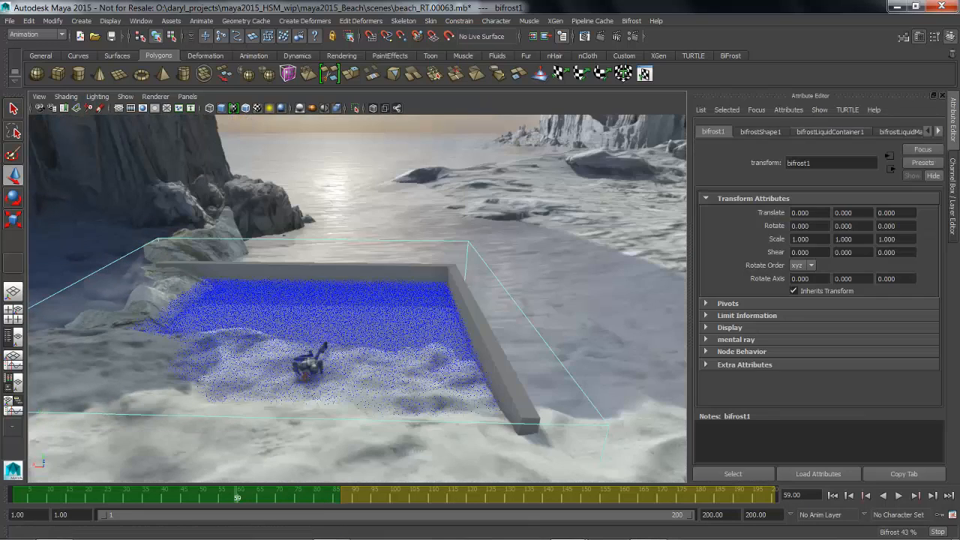
click(761, 131)
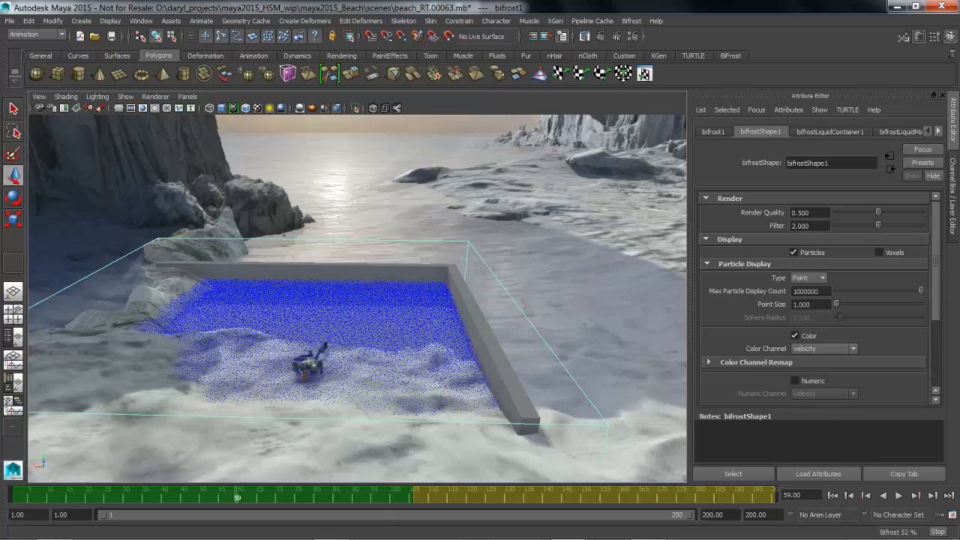
click(709, 362)
scroll(814, 300, down, 3)
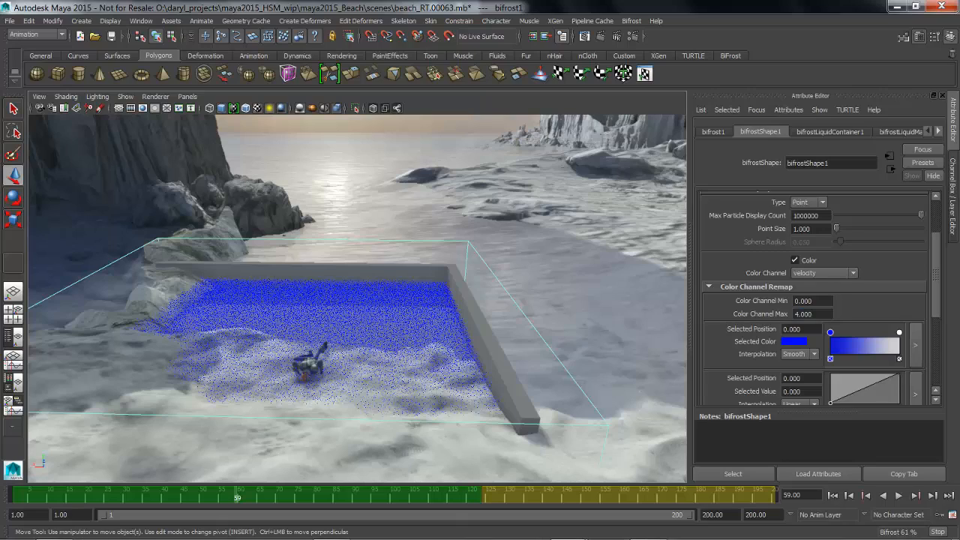
drag(836, 228, 849, 227)
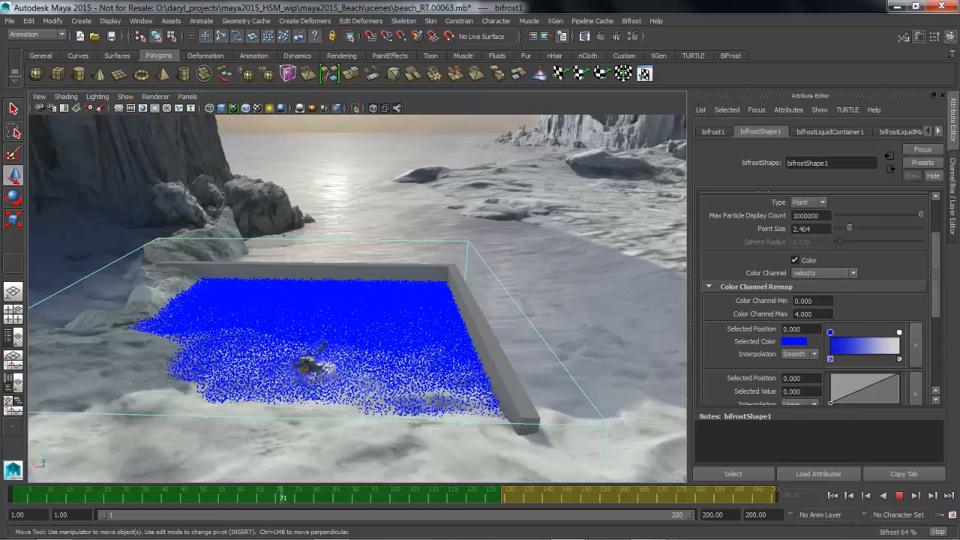
Step: Play back the liquid simulation and examine the particles splashing around the character from several angles
alt+drag(315, 300, 453, 330)
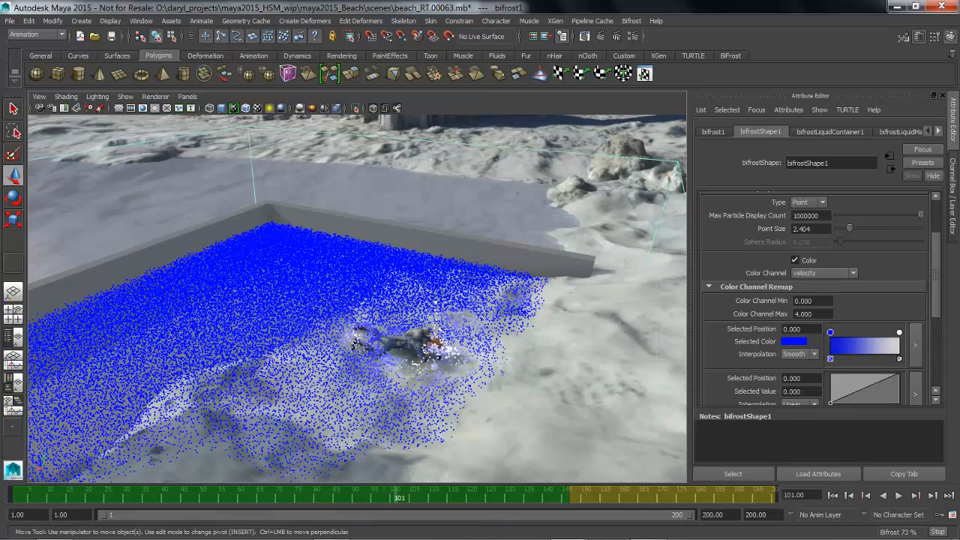
key(alt+v)
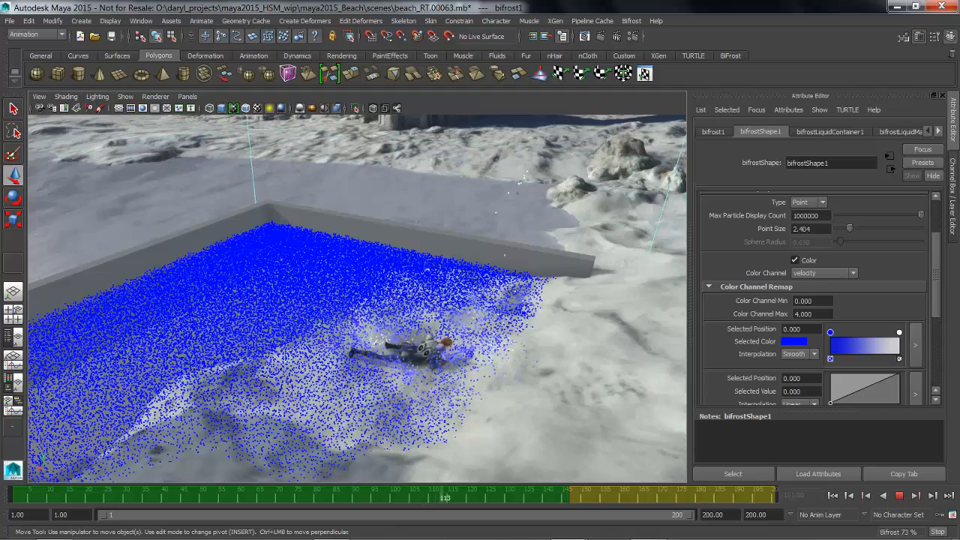
key(alt+v)
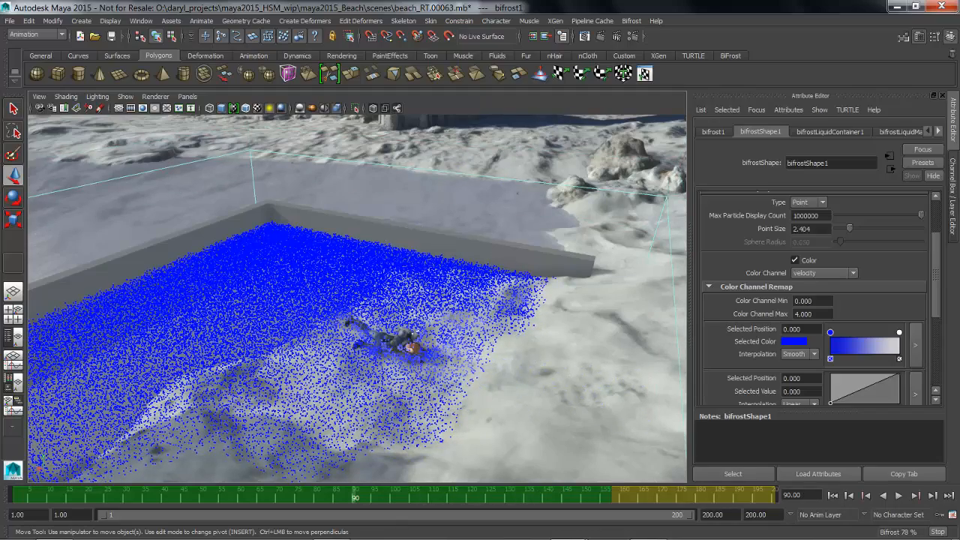
alt+drag(414, 333, 436, 306)
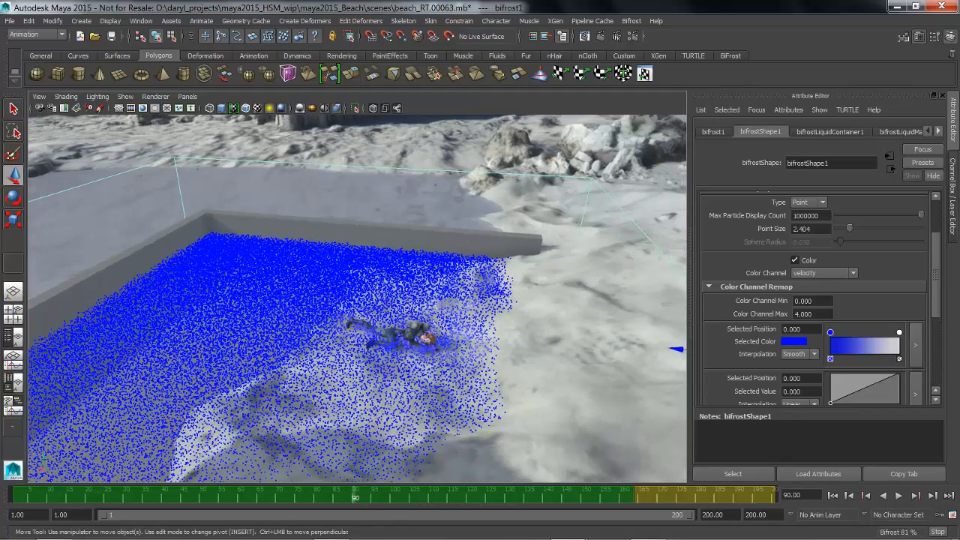
key(alt+v)
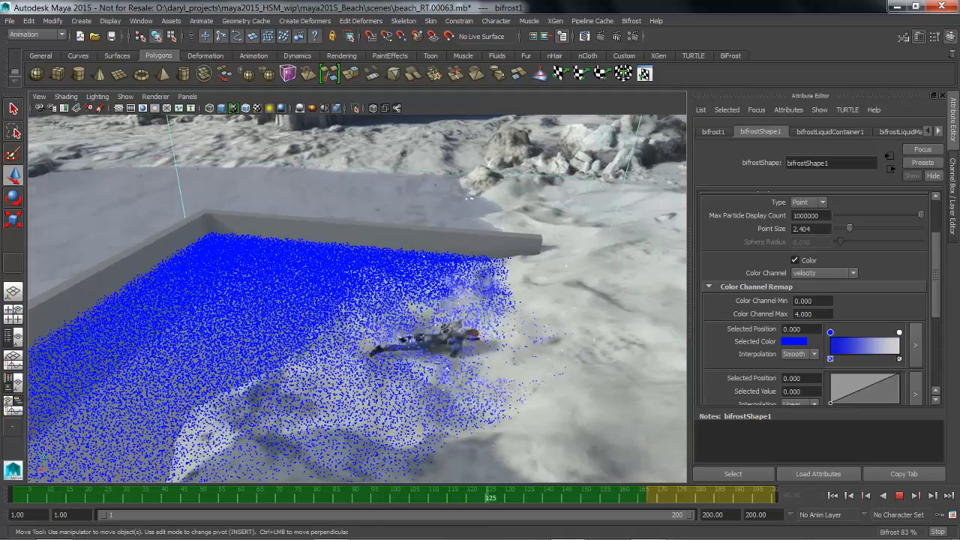
alt+drag(450, 315, 270, 281)
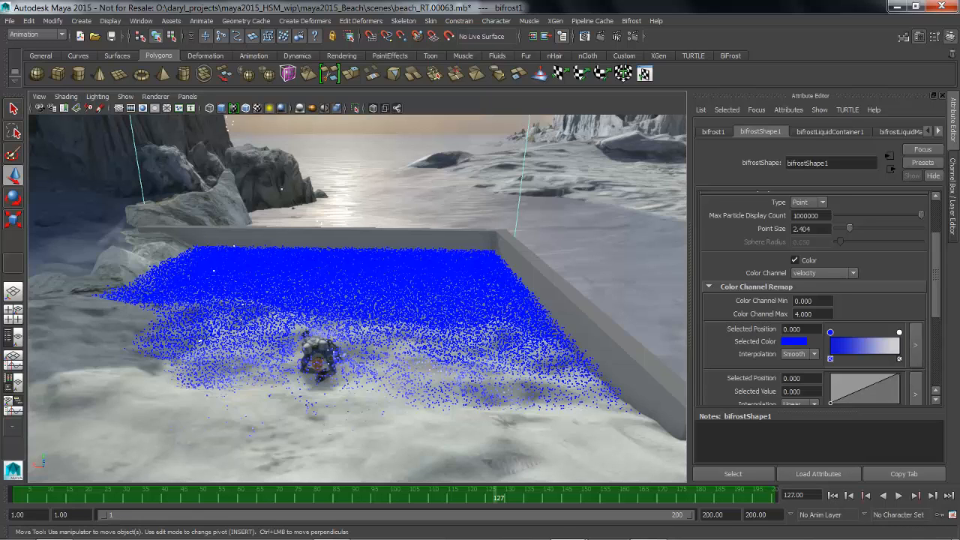
Step: Rewind to frame 1 and replay the simulation, stopping at frame 27
alt+drag(357, 298, 341, 303)
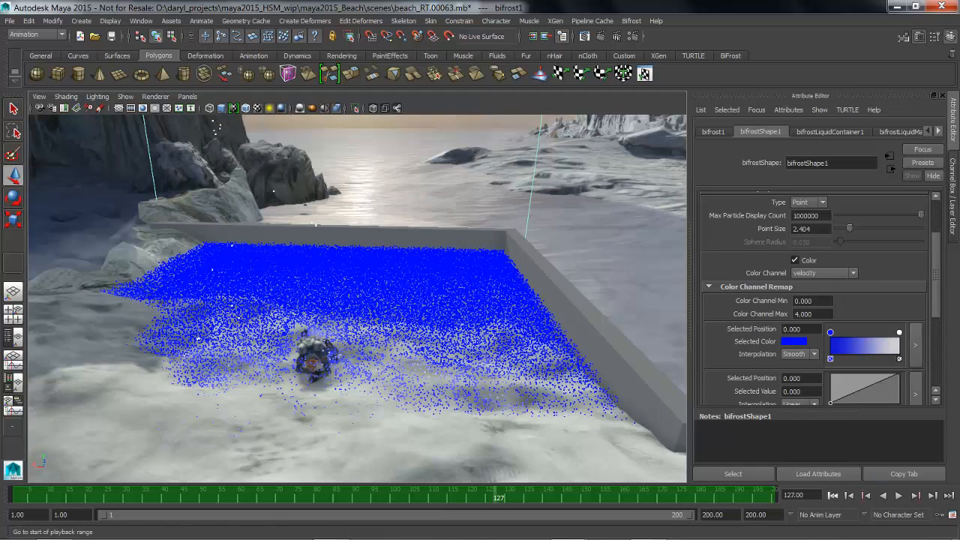
click(832, 495)
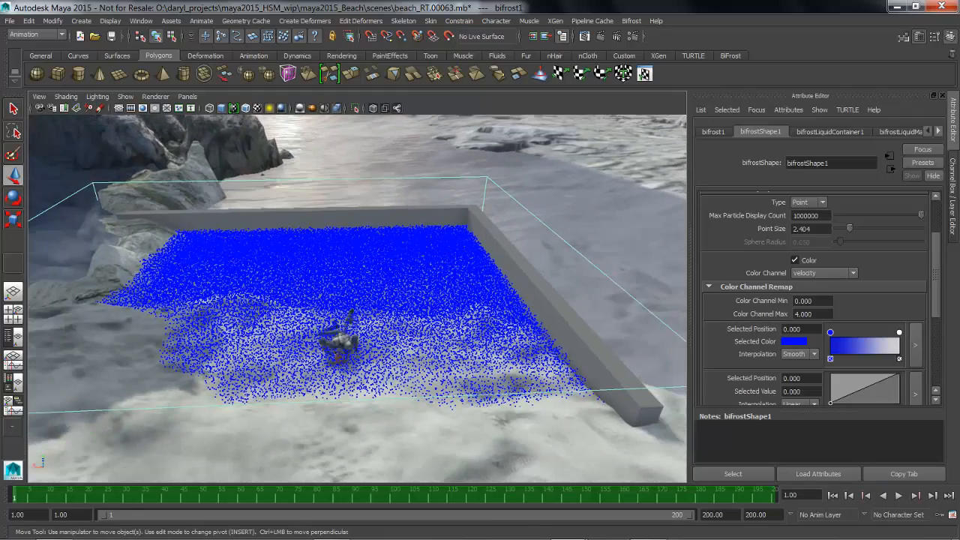
click(898, 495)
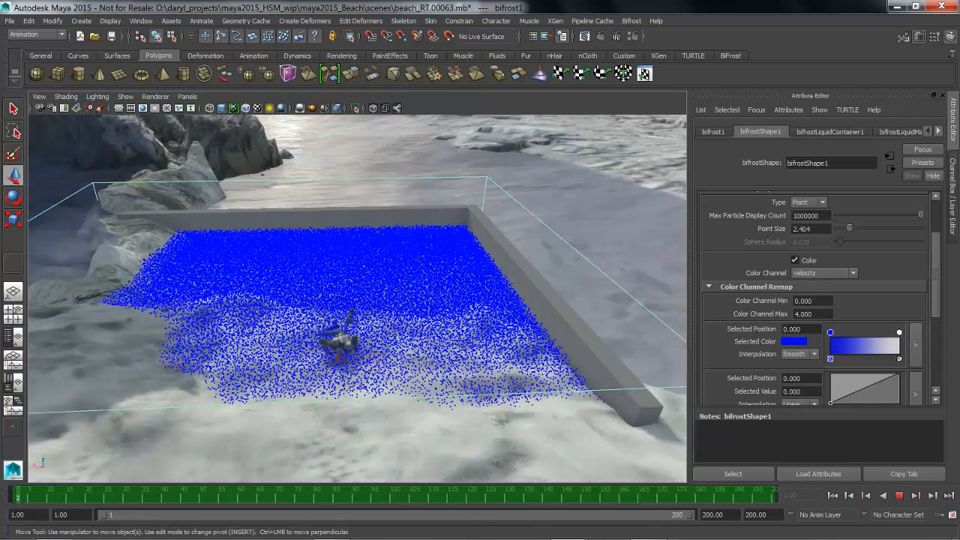
click(898, 495)
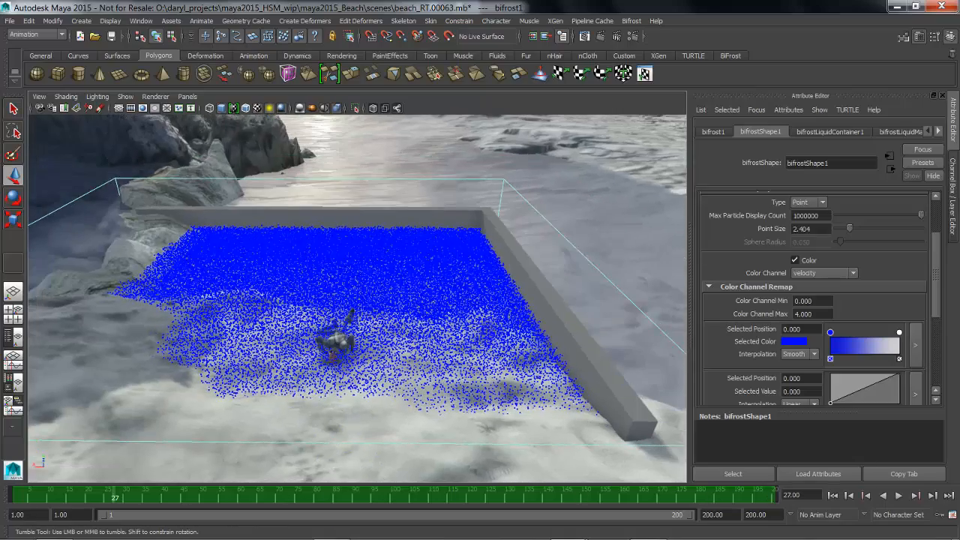
alt+drag(367, 300, 358, 299)
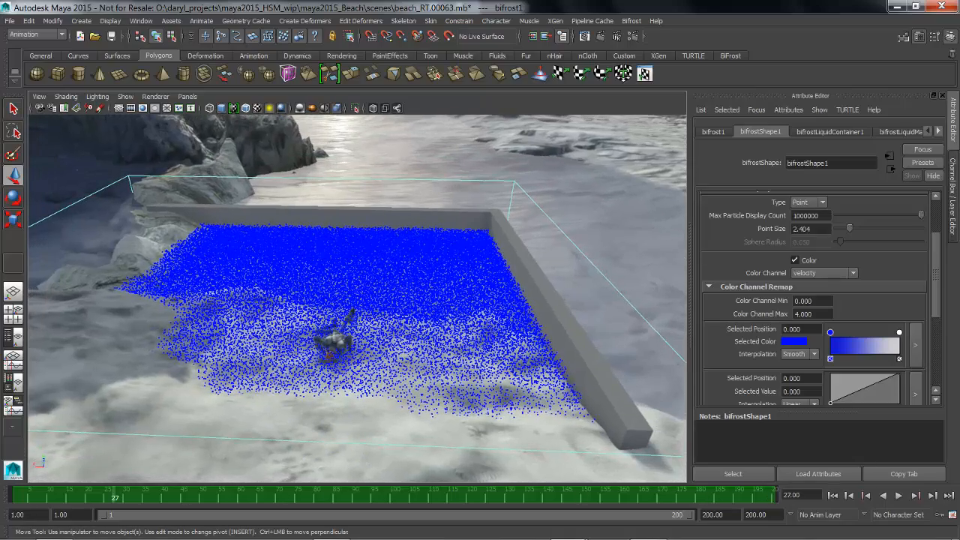
Step: Show the wave_plane display layer and select the wave_maker plane above the water
key(ctrl+a)
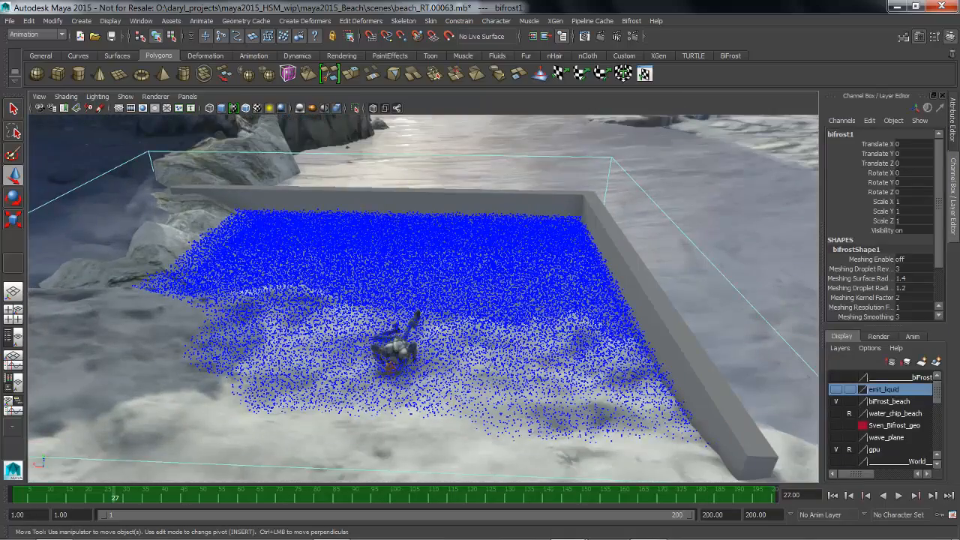
scroll(881, 420, down, 1)
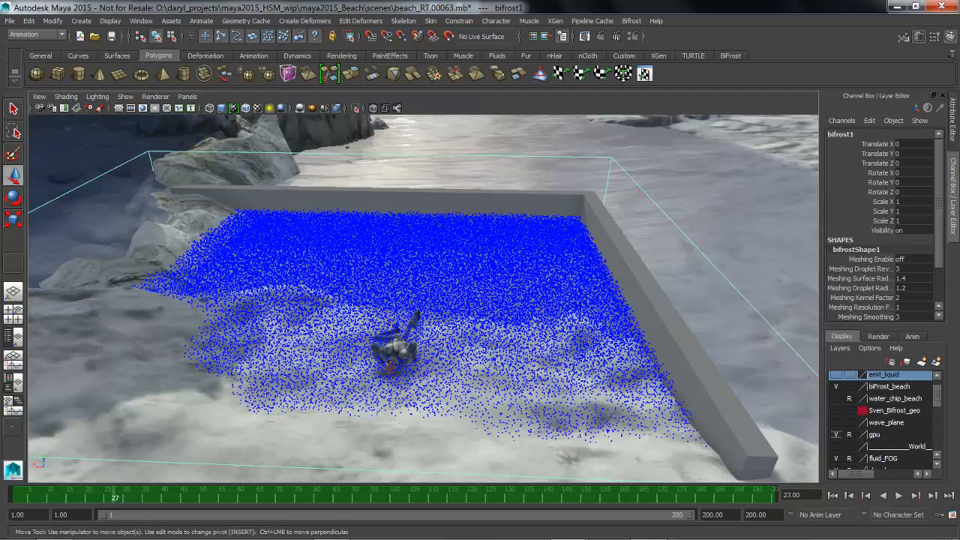
click(836, 422)
alt+middle_drag(368, 299, 372, 309)
click(372, 309)
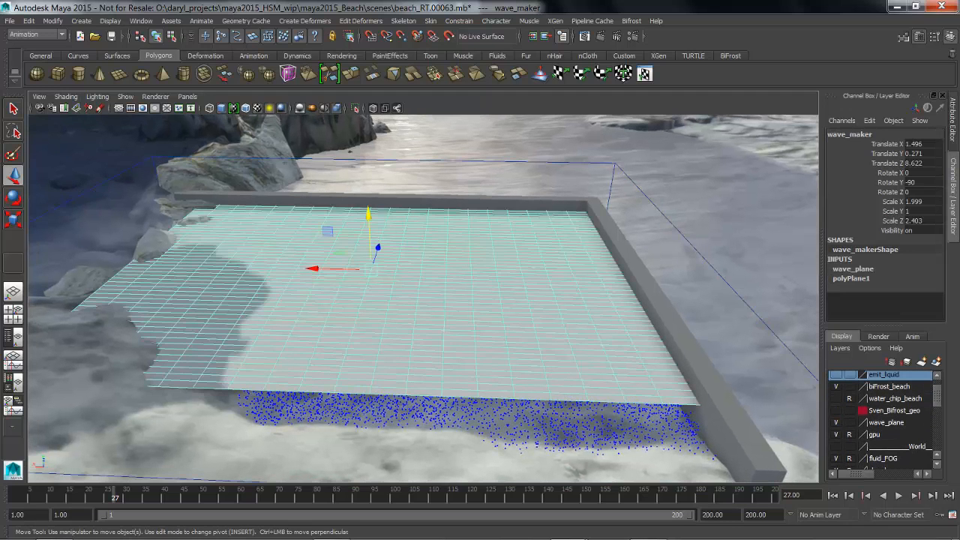
Step: Set the wave_maker plane's Subdivisions Width and Subdivisions Height to 100
click(851, 279)
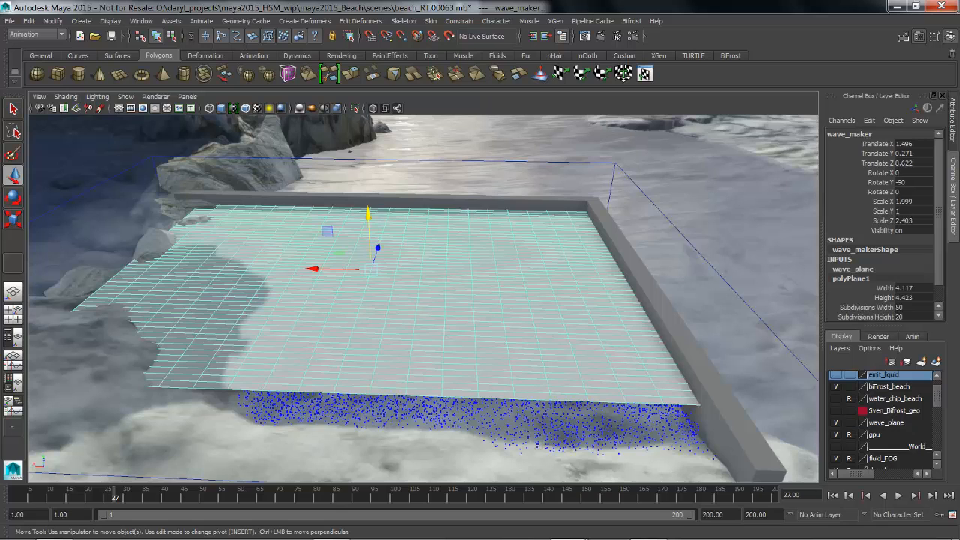
drag(912, 306, 912, 315)
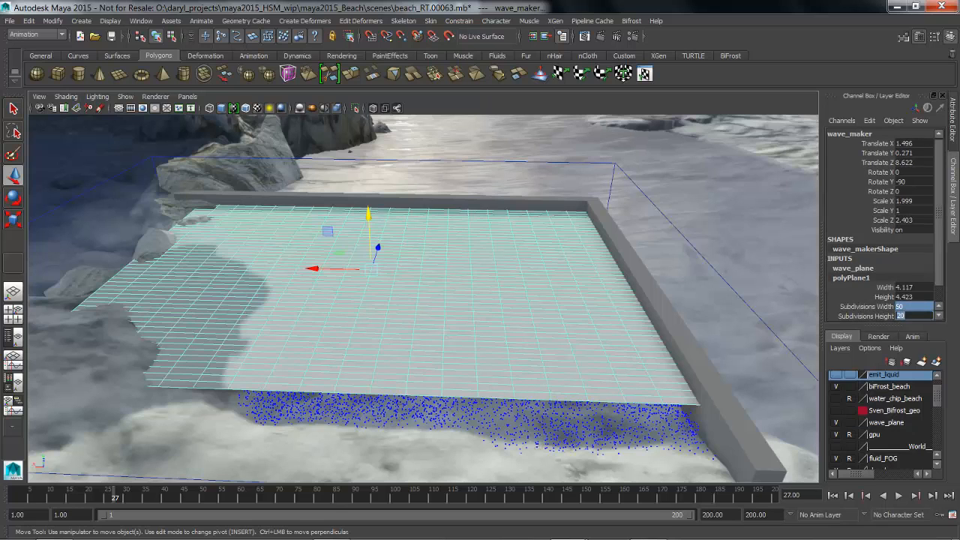
text(100)
key(Return)
Step: Apply a Texture Deformer to the wave_maker plane
alt+middle_drag(420, 300, 443, 305)
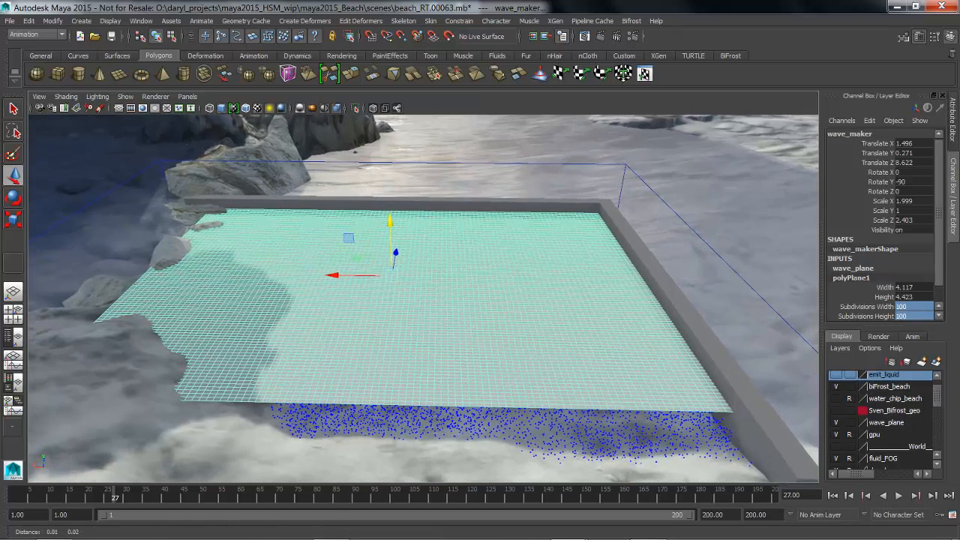
key(space)
click(370, 274)
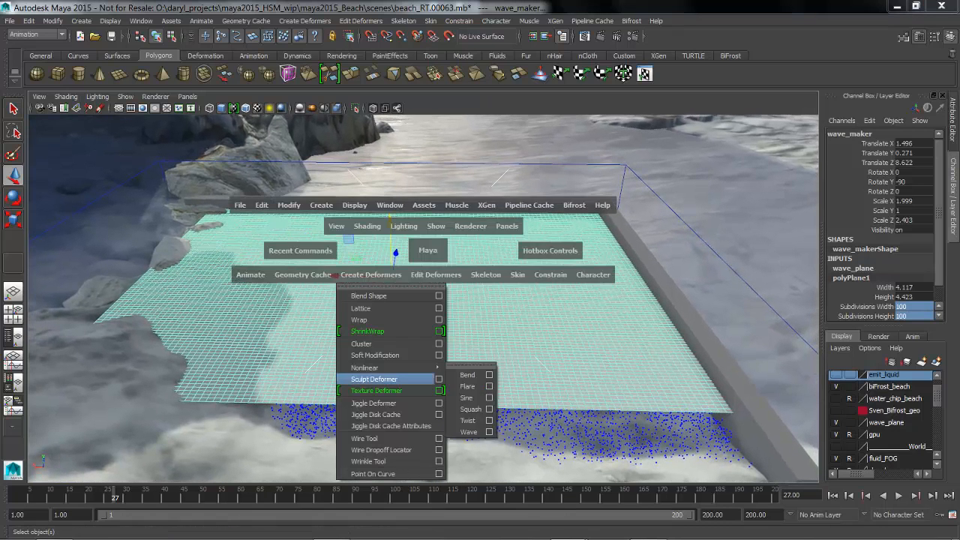
click(378, 387)
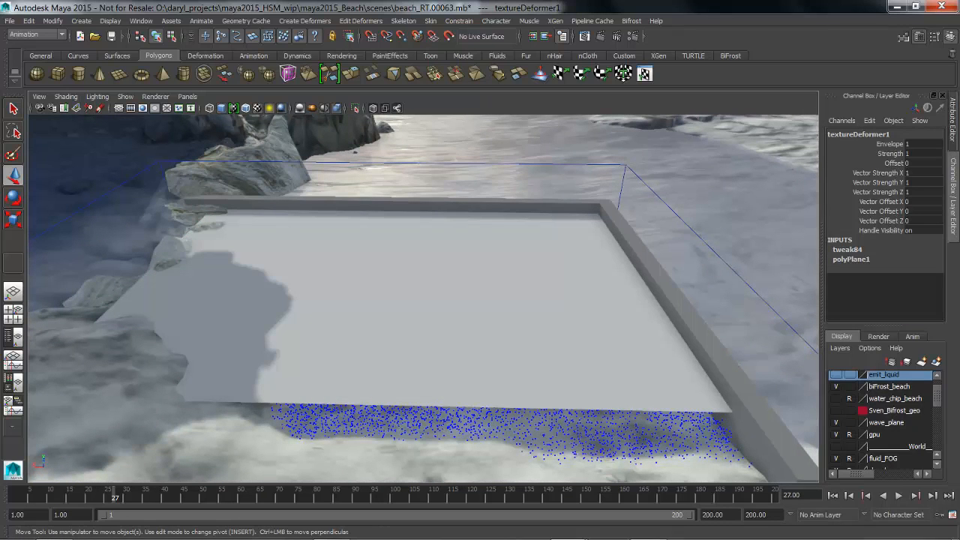
Step: Connect an Ocean texture to the Texture attribute of the texture deformer
key(ctrl+a)
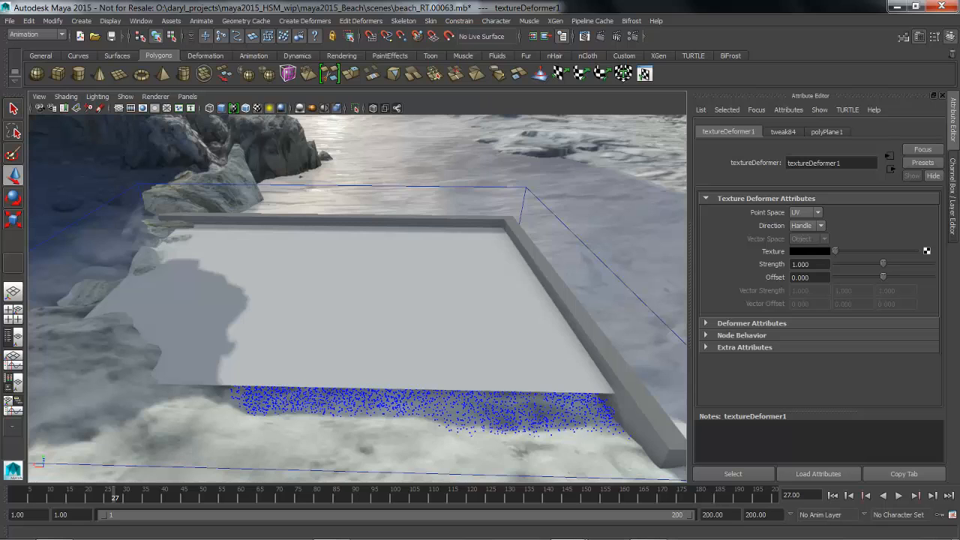
click(927, 251)
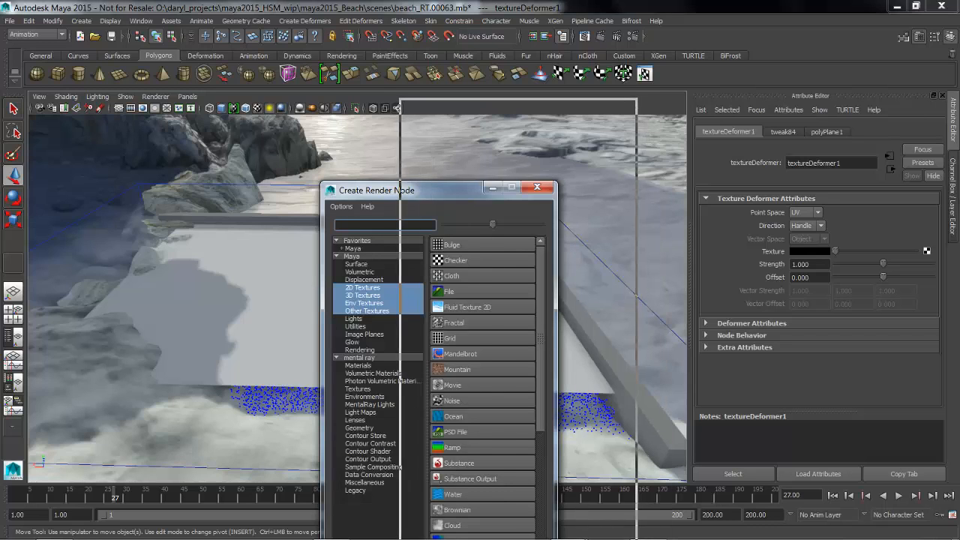
click(528, 323)
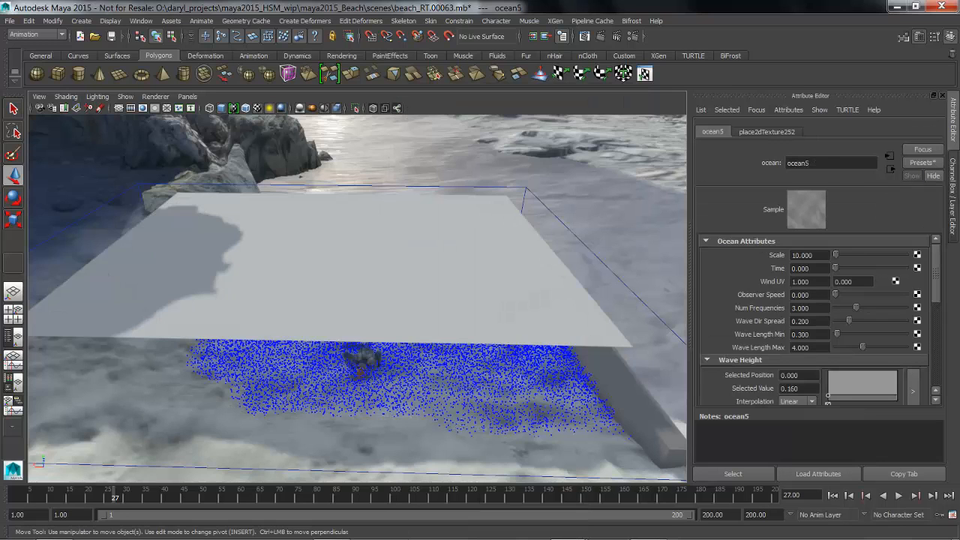
Step: Set the texture deformer's Strength to 10 and Offset to -10, and open the connected Ocean texture's attributes
key(space)
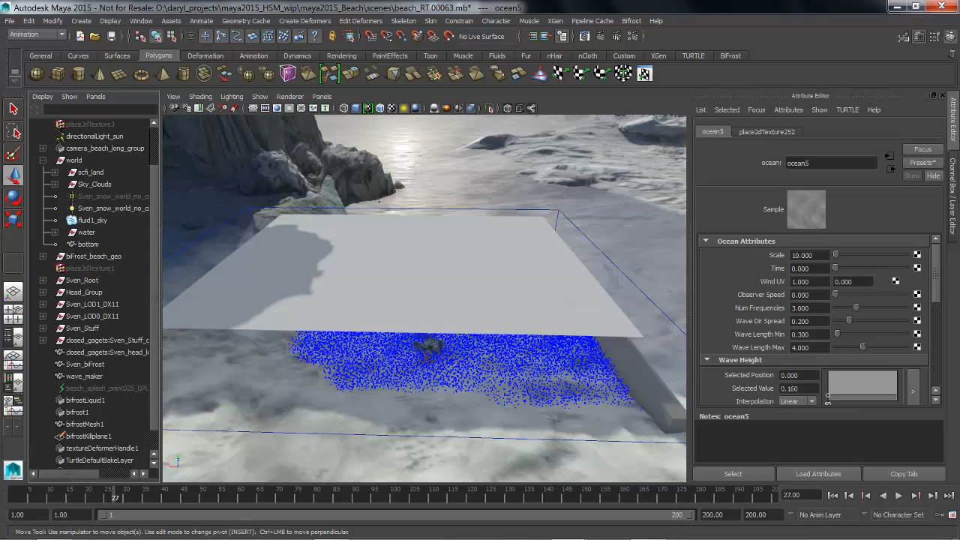
scroll(94, 293, down, 1)
click(102, 424)
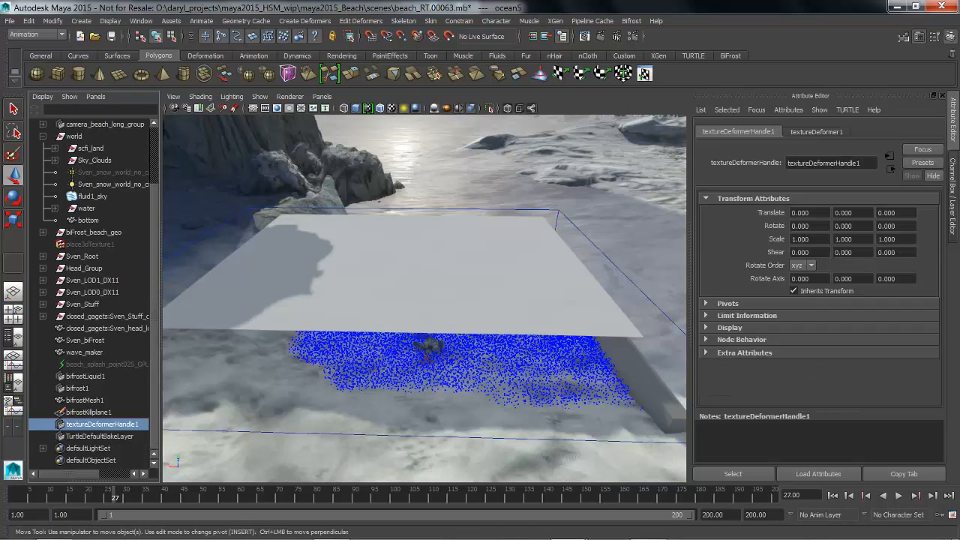
click(816, 132)
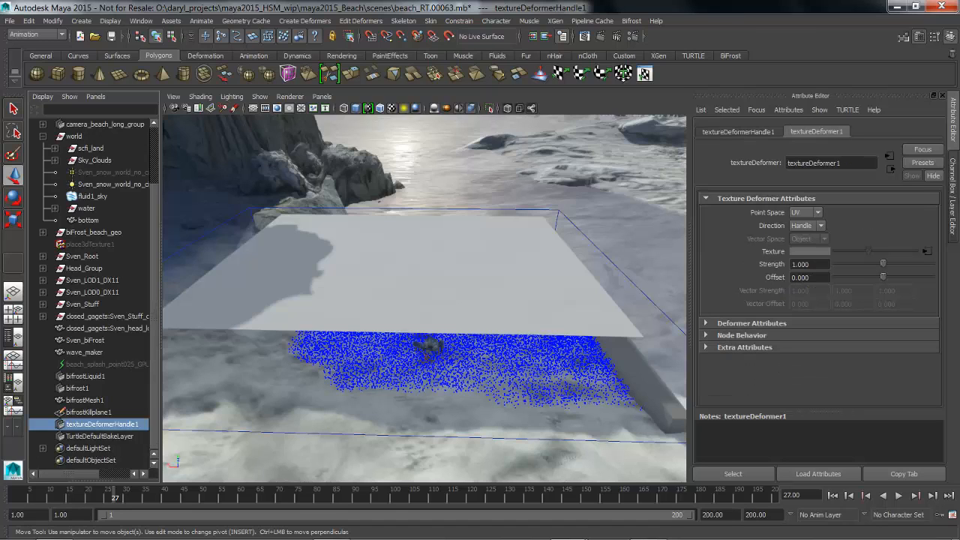
double_click(803, 264)
text(10)
key(Tab)
text(-10)
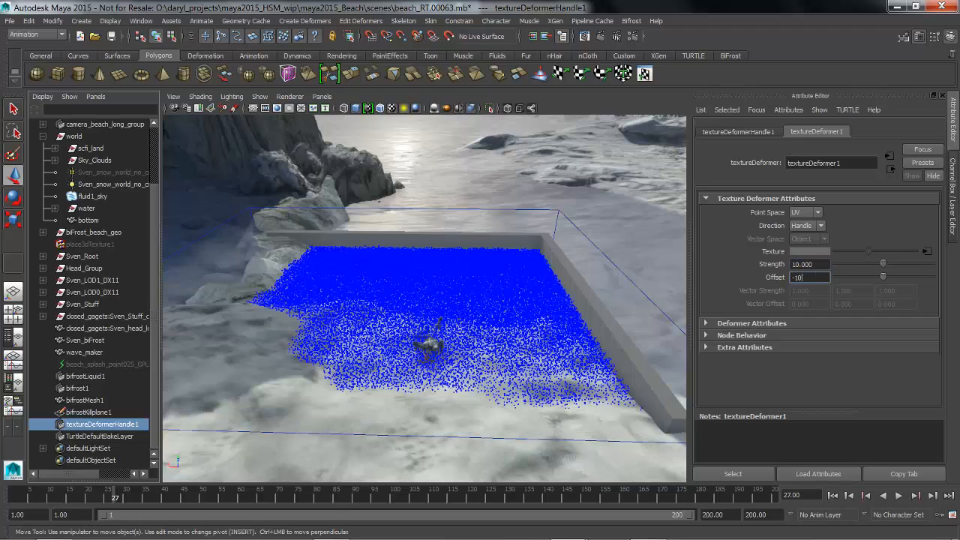
key(Return)
alt+drag(424, 300, 428, 306)
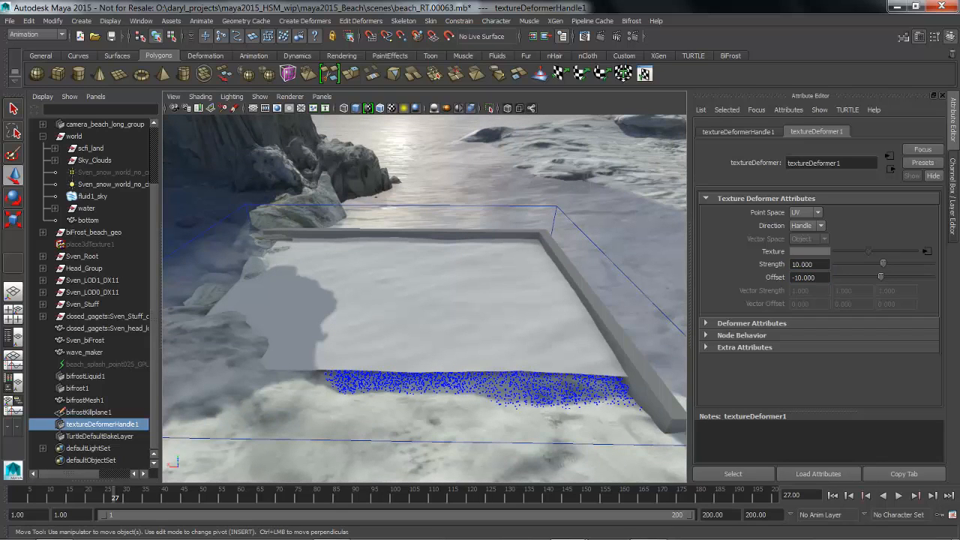
click(927, 250)
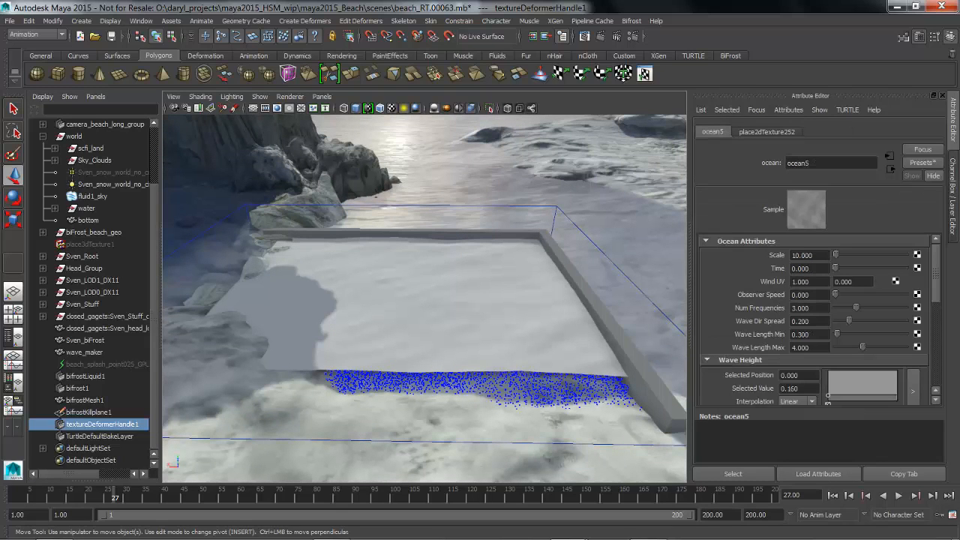
Step: Raise the Ocean texture's Wave Height value to 0.660 and set its Time to 0.940
drag(835, 268, 837, 267)
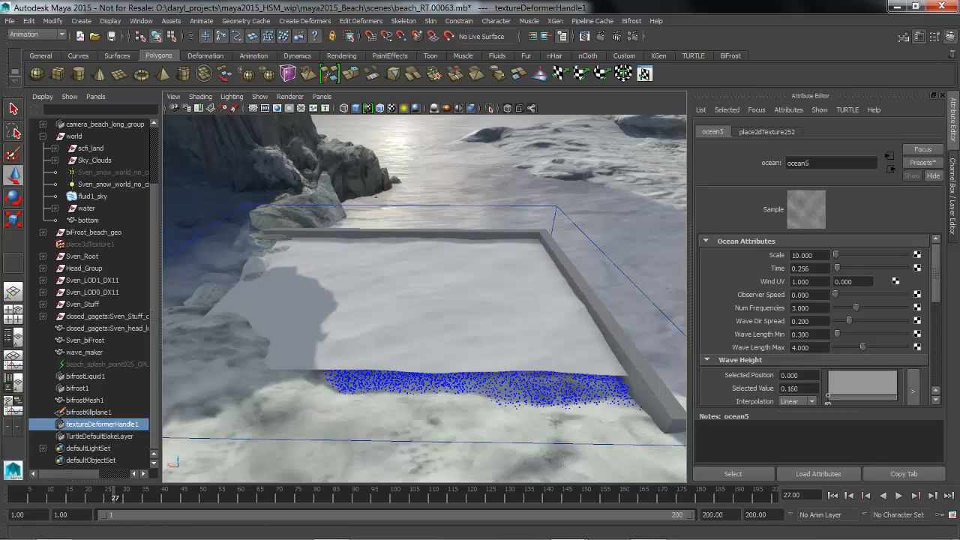
drag(828, 395, 828, 380)
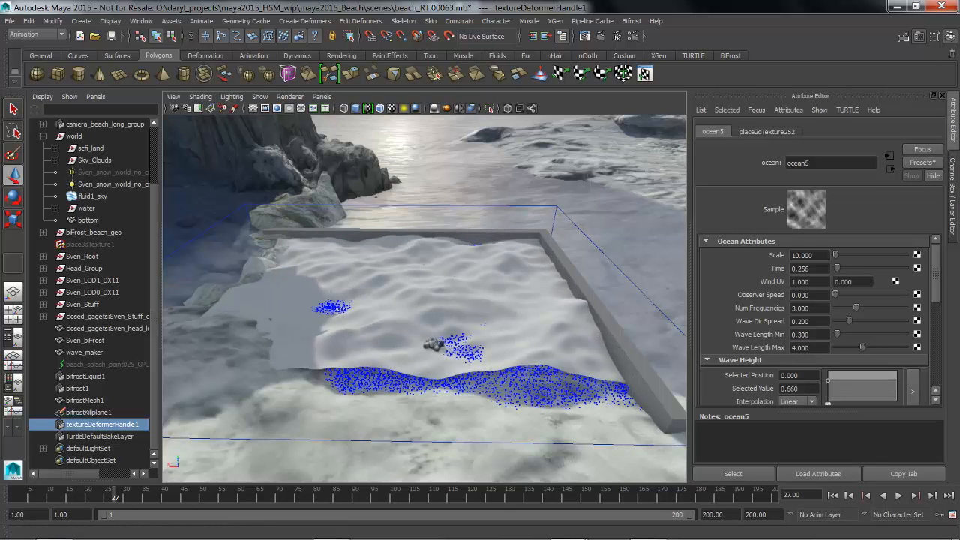
drag(837, 268, 842, 267)
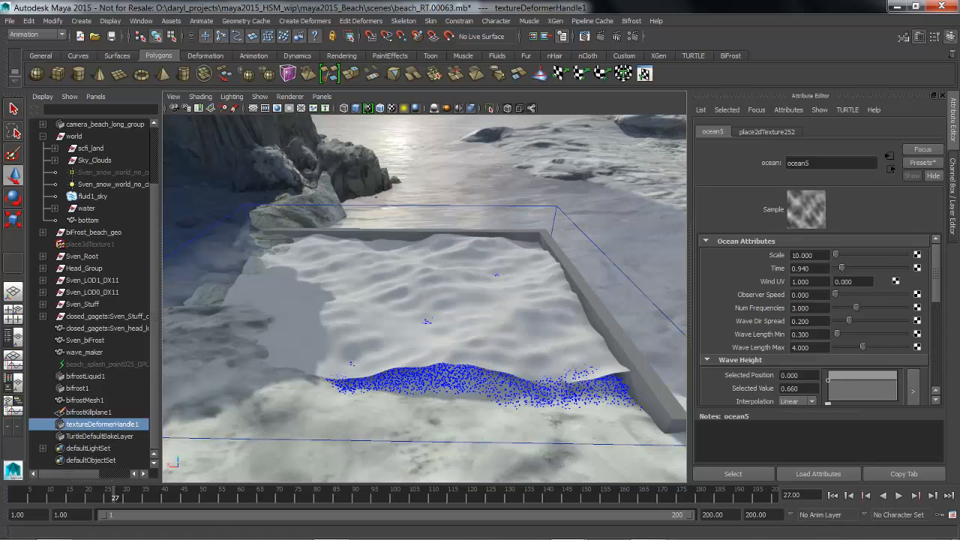
Step: Lower the Ocean texture's Wave Turbulence value to 0.220 and set its Time to 2.821
scroll(813, 318, down, 5)
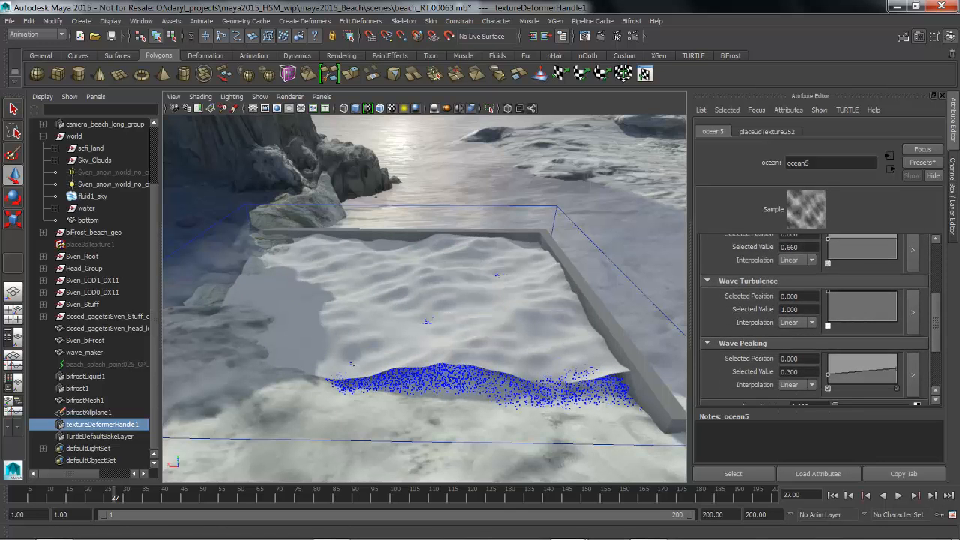
drag(828, 291, 828, 315)
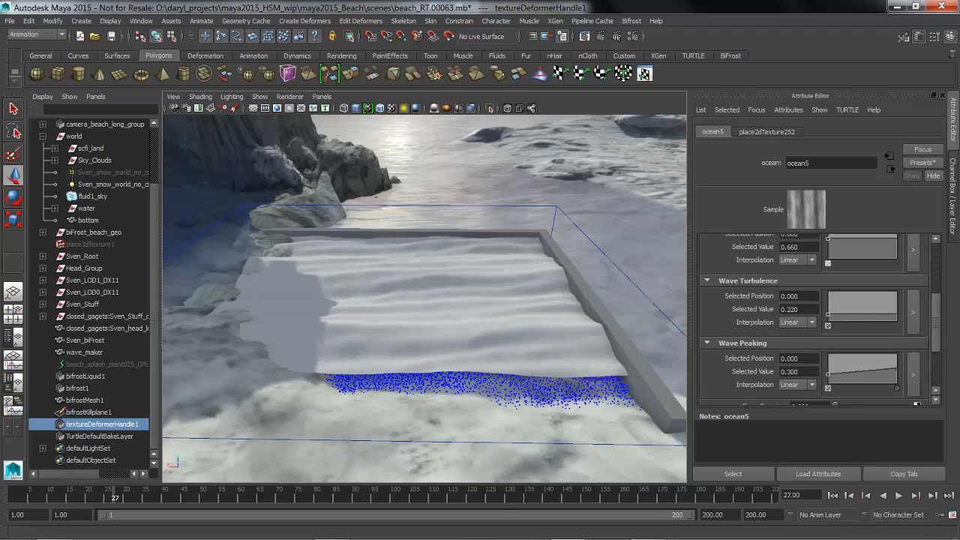
scroll(813, 319, up, 3)
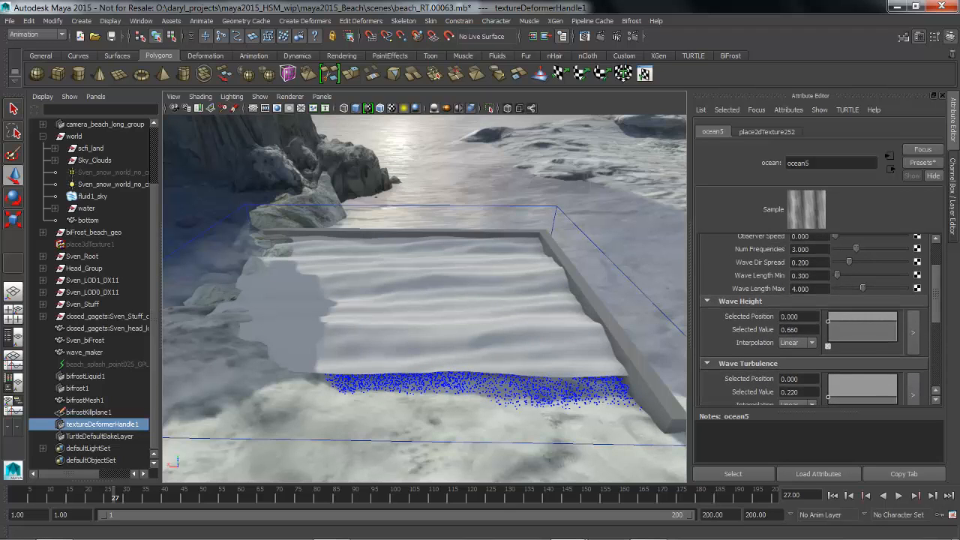
scroll(817, 320, up, 2)
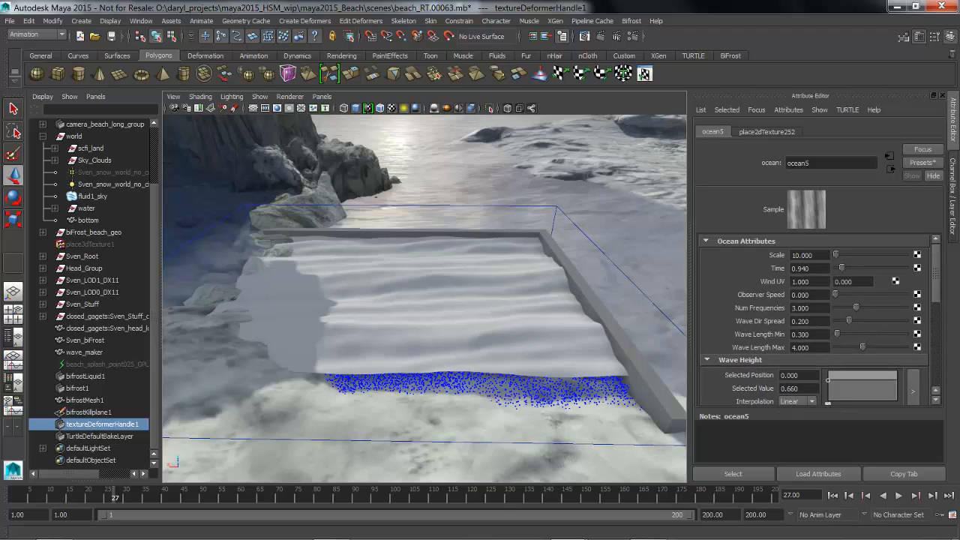
drag(841, 268, 854, 267)
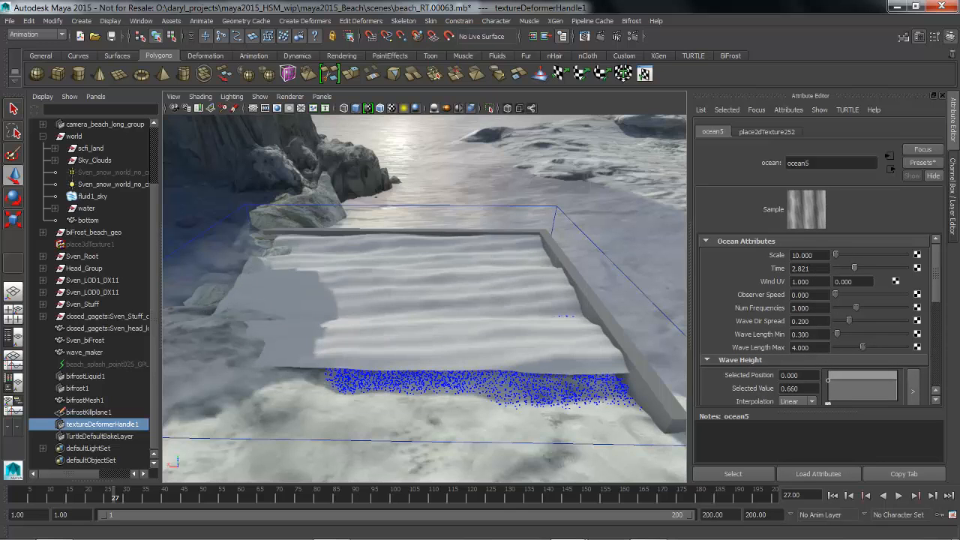
Step: Replace the Ocean texture's settings with the beach_detail preset
click(922, 162)
mouse_move(904, 216)
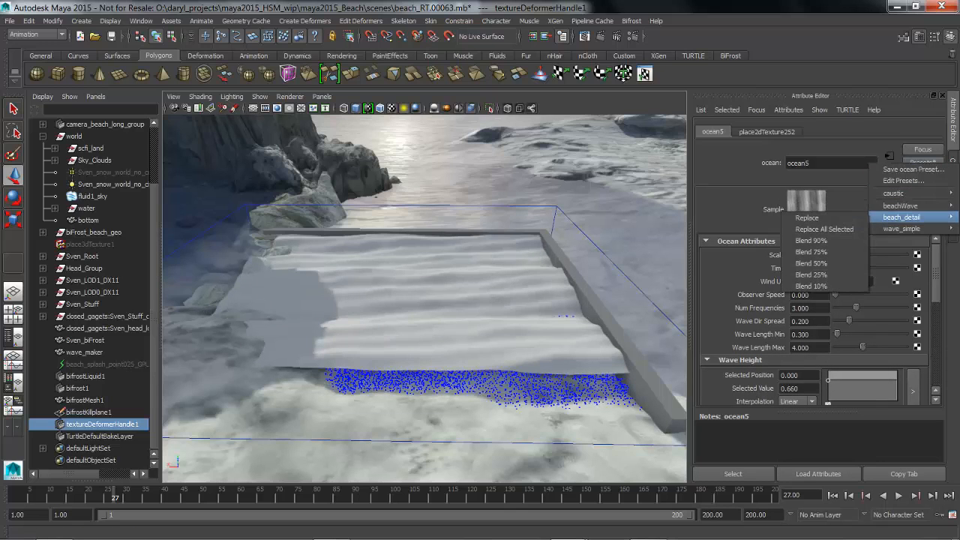
click(807, 217)
alt+drag(401, 342, 441, 344)
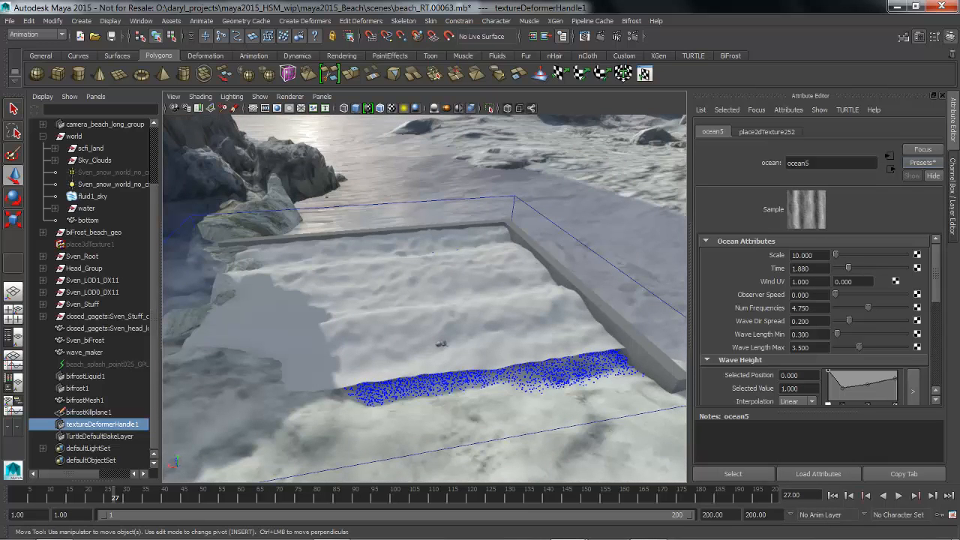
Step: Drive the Ocean texture's Time attribute with the expression =frame/50
drag(848, 268, 802, 268)
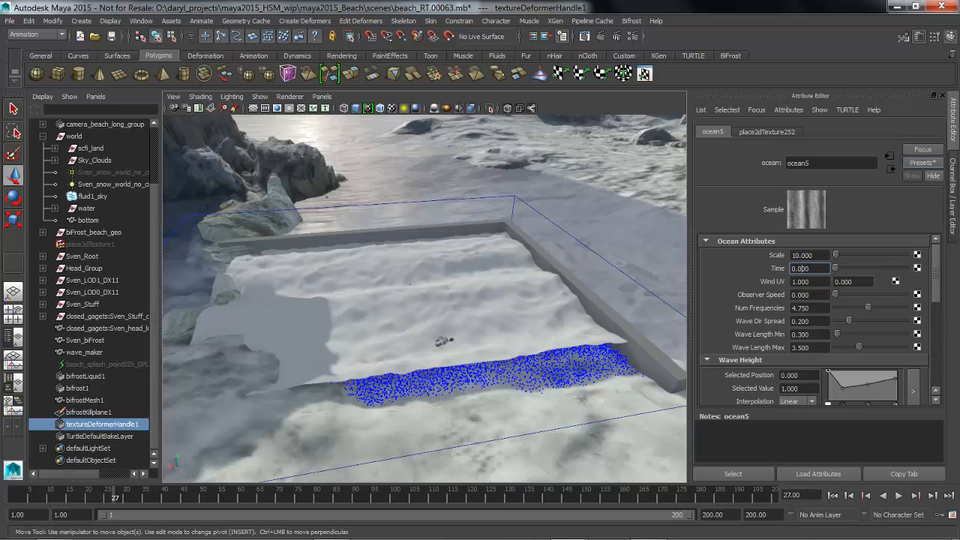
double_click(799, 268)
text(=)
text(frame/50)
key(Return)
Step: Play the plane's wave animation from frame 1, stop at frame 74, and return to the start frame
click(833, 496)
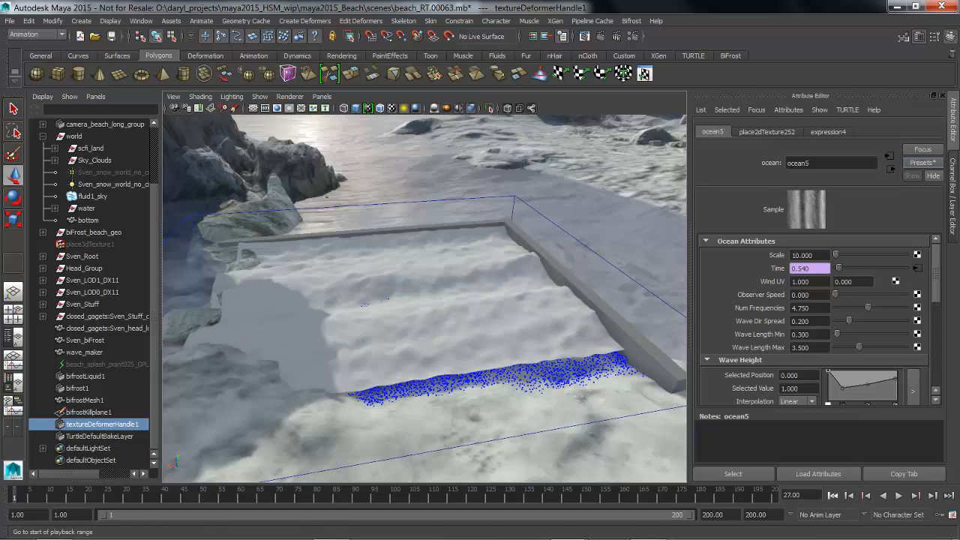
click(898, 495)
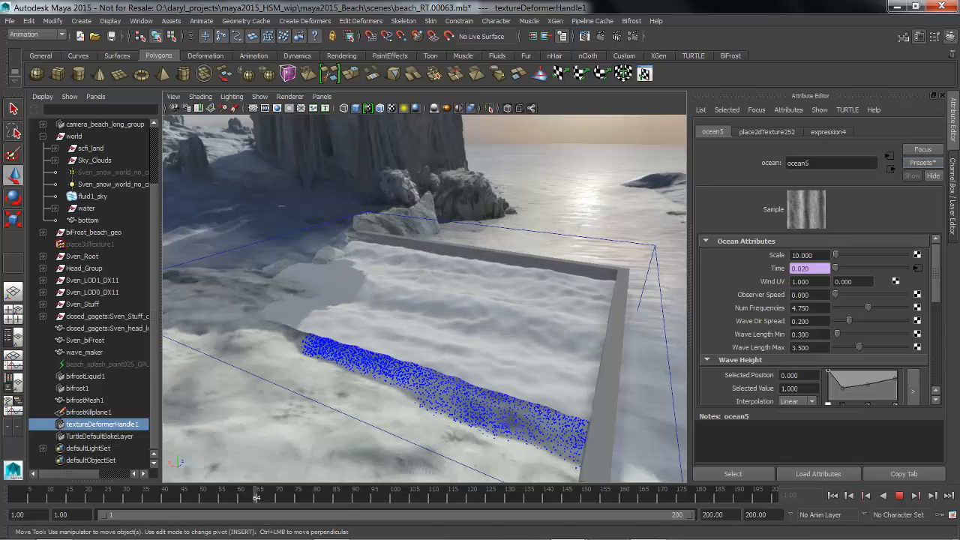
click(898, 495)
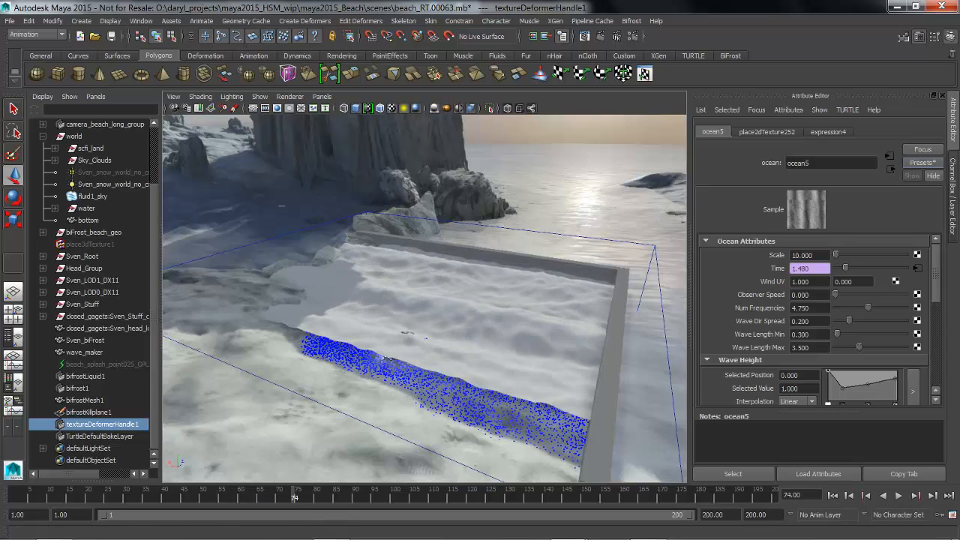
click(832, 496)
Step: Add the wave_maker plane as an accelerator to the bifrost1 liquid
alt+drag(405, 315, 426, 346)
click(442, 307)
alt+drag(443, 307, 476, 293)
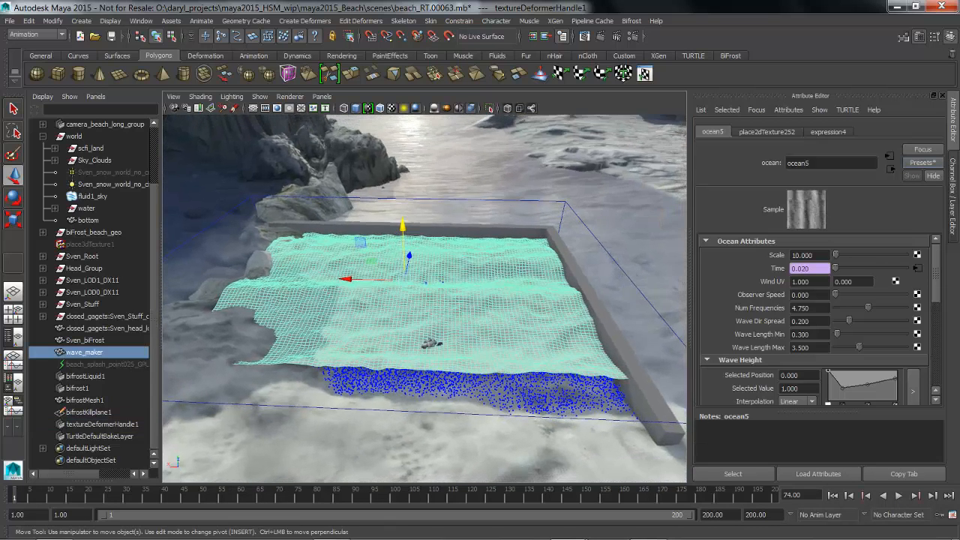
shift+click(480, 394)
alt+drag(480, 393, 454, 409)
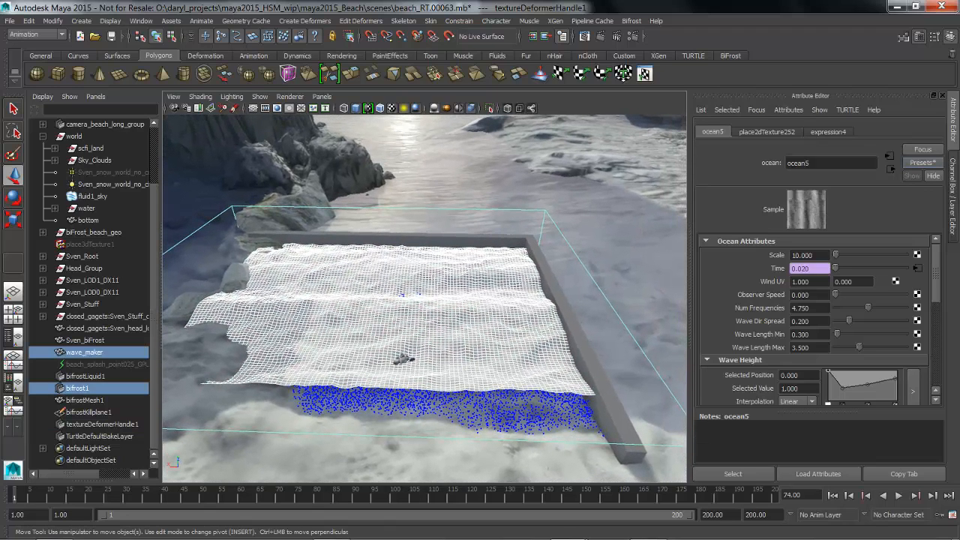
click(631, 21)
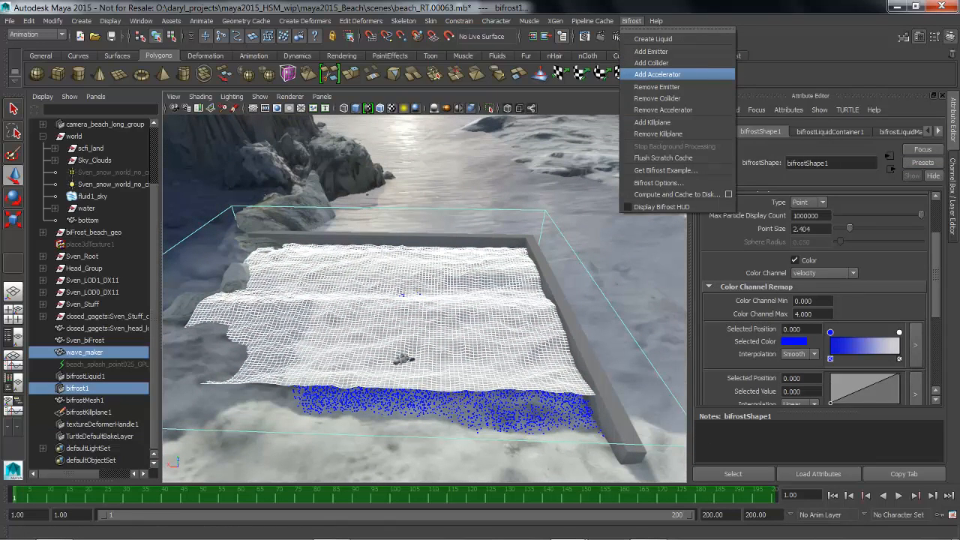
click(650, 75)
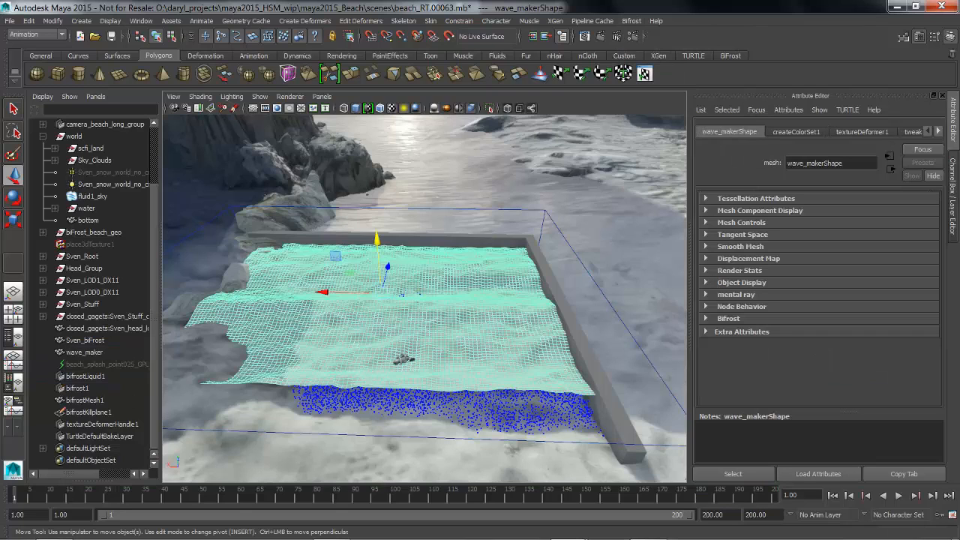
Step: Set the Conversion Mode in wave_makerShape's Bifrost Acceleration attributes to Shell
click(727, 319)
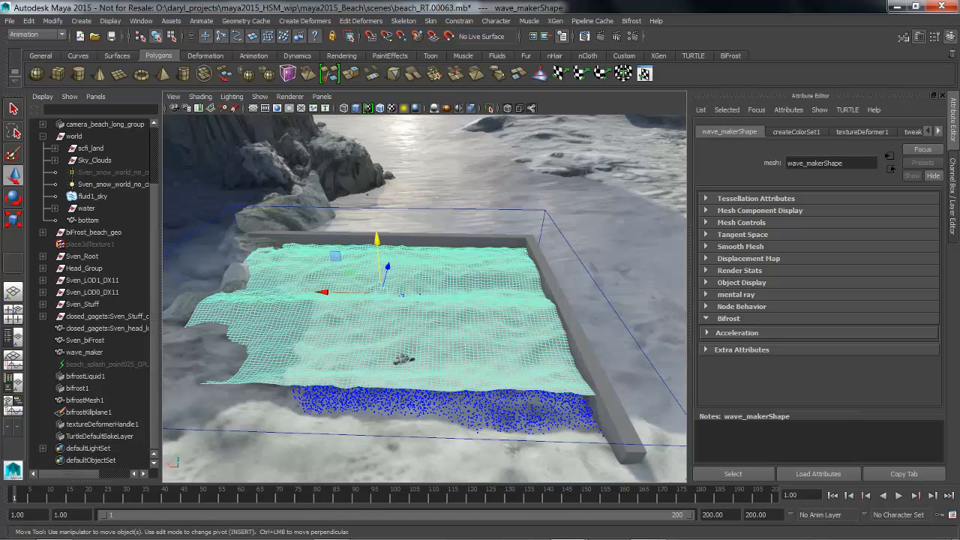
click(735, 332)
scroll(813, 300, down, 5)
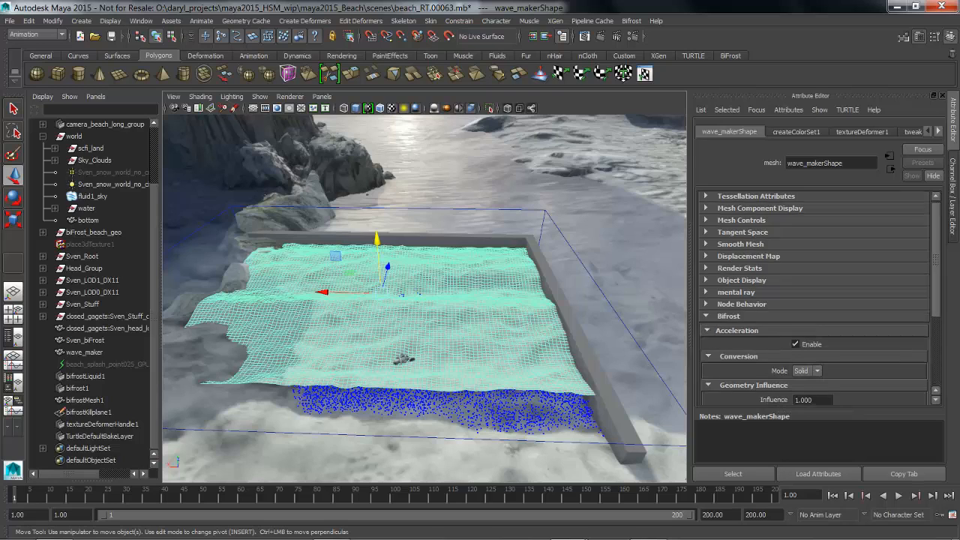
scroll(814, 300, up, 1)
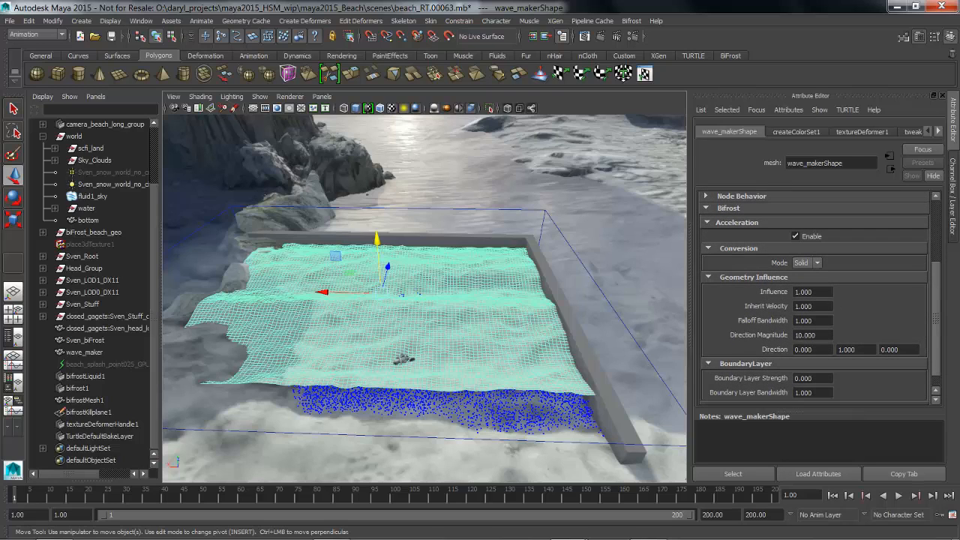
click(805, 263)
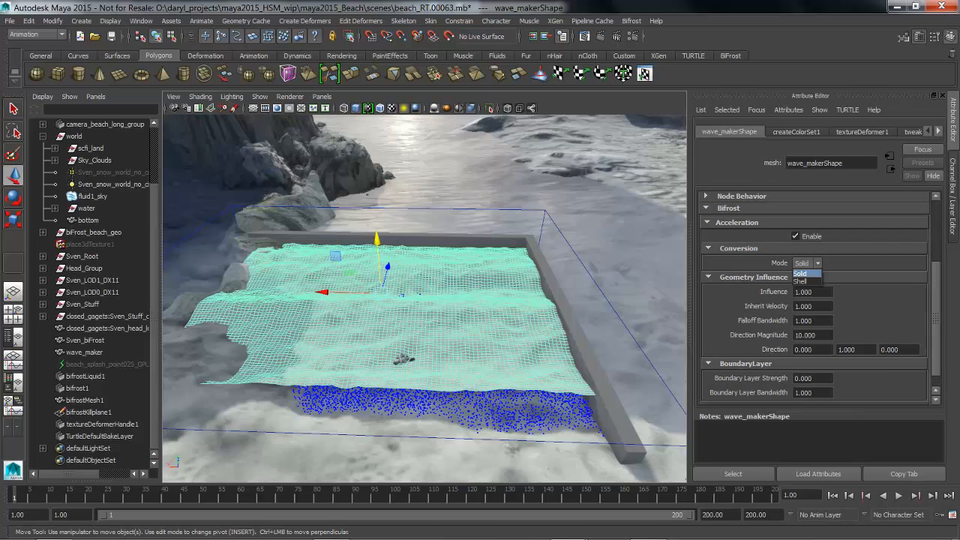
click(801, 281)
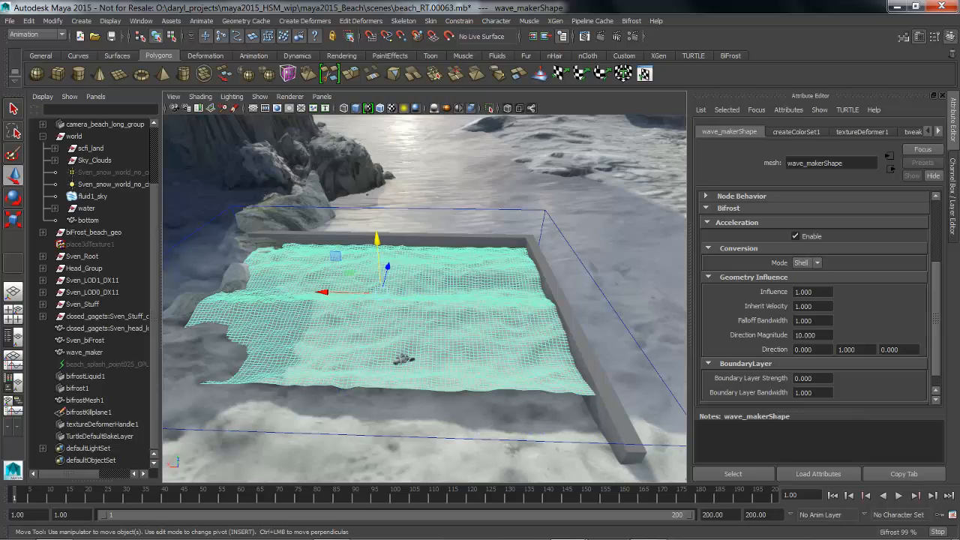
Step: Set the Inherit Velocity of wave_makerShape's Bifrost geometry influence to 5
double_click(804, 306)
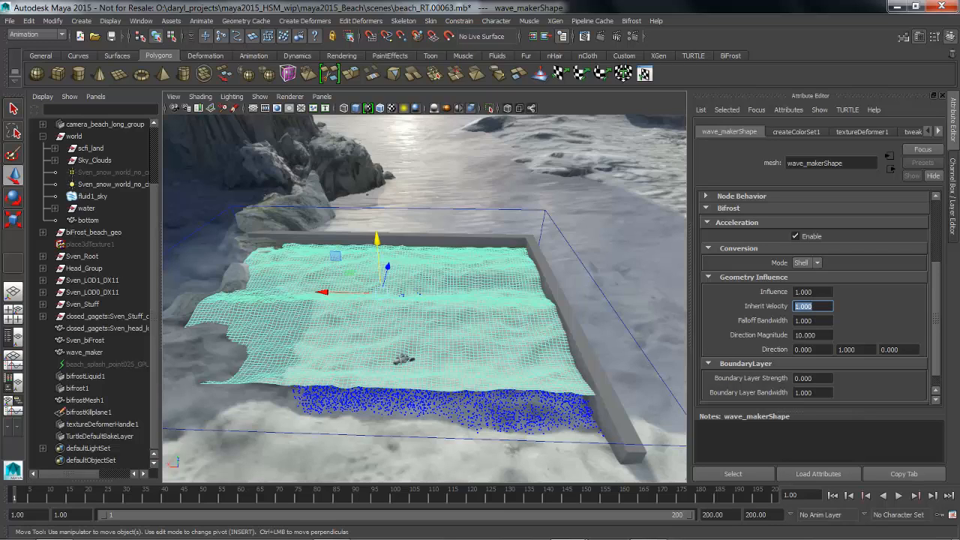
text(5)
key(Return)
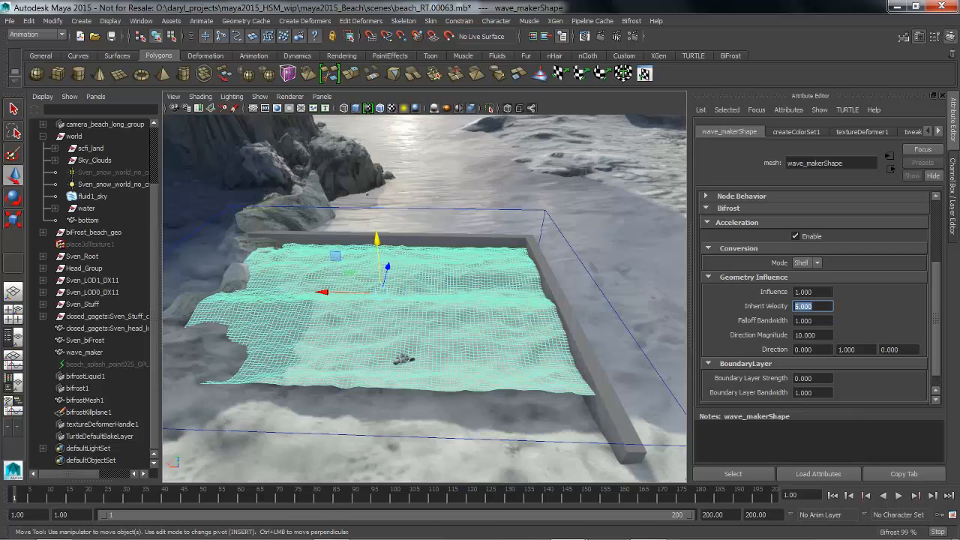
Step: Set wave_makerShape's Direction Magnitude to 0 and the Y component of its Direction to 0
double_click(806, 335)
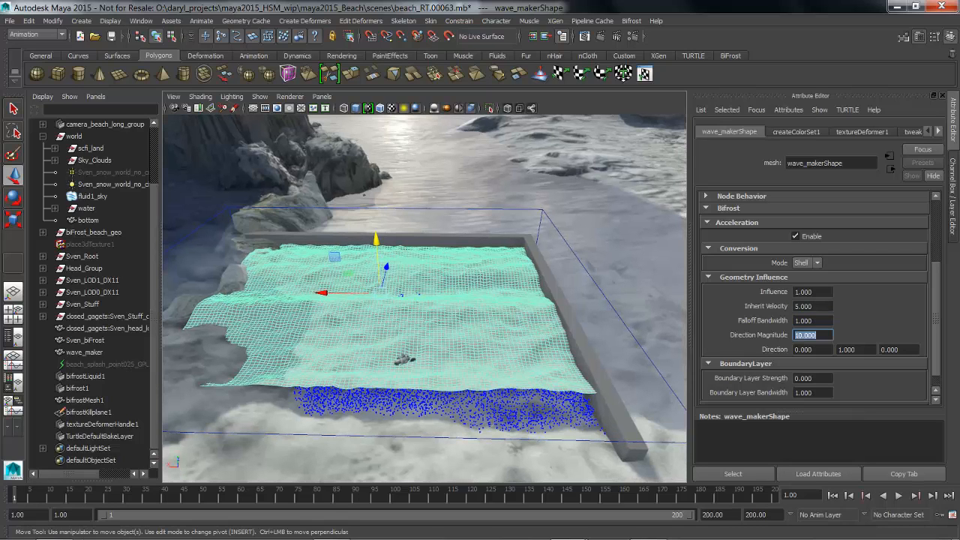
text(0)
key(Return)
double_click(846, 349)
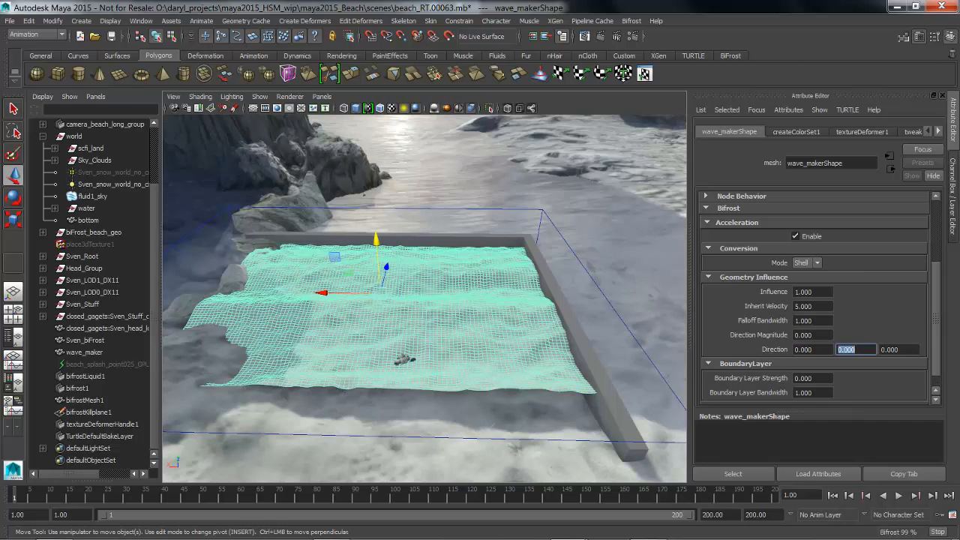
text(0)
key(Return)
Step: Select the bifrost1 liquid and start playing the simulation from frame 1
alt+drag(401, 337, 396, 318)
click(78, 388)
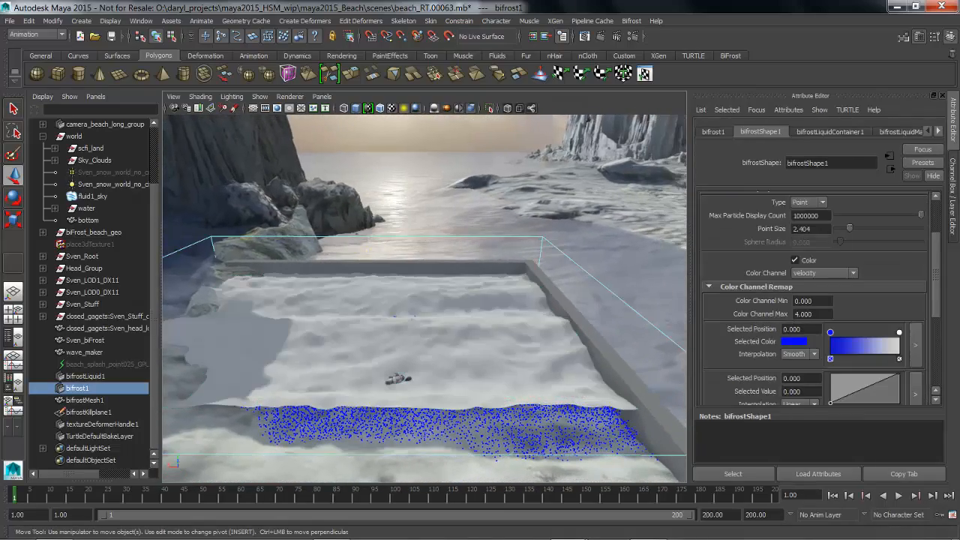
click(898, 494)
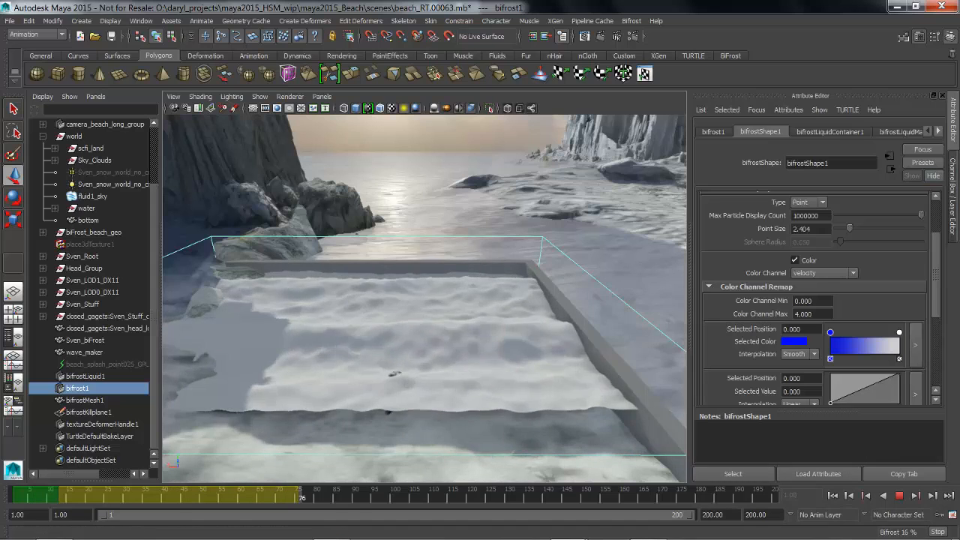
Step: Hide the wave_plane display layer while the simulation plays
click(953, 120)
alt+middle_drag(570, 315, 534, 306)
click(953, 196)
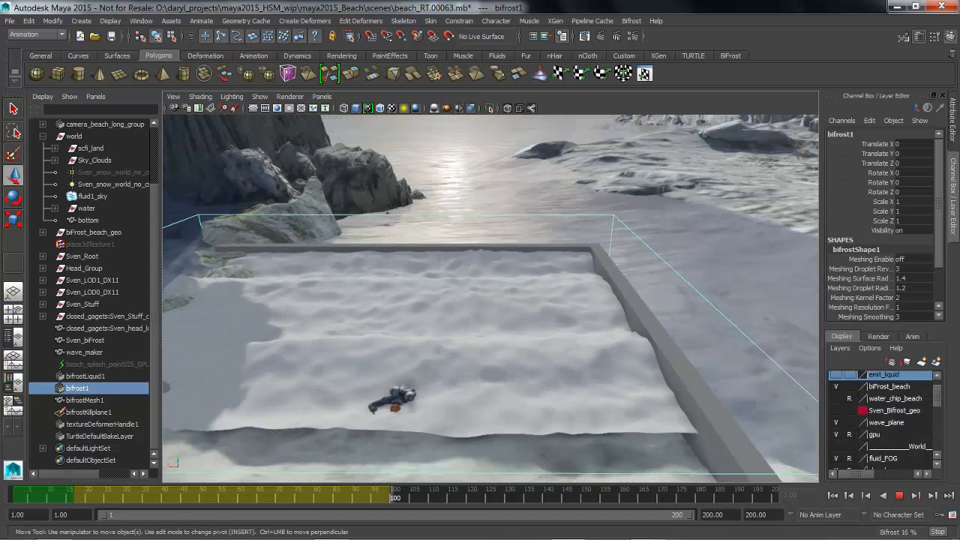
click(836, 422)
alt+middle_drag(494, 315, 561, 309)
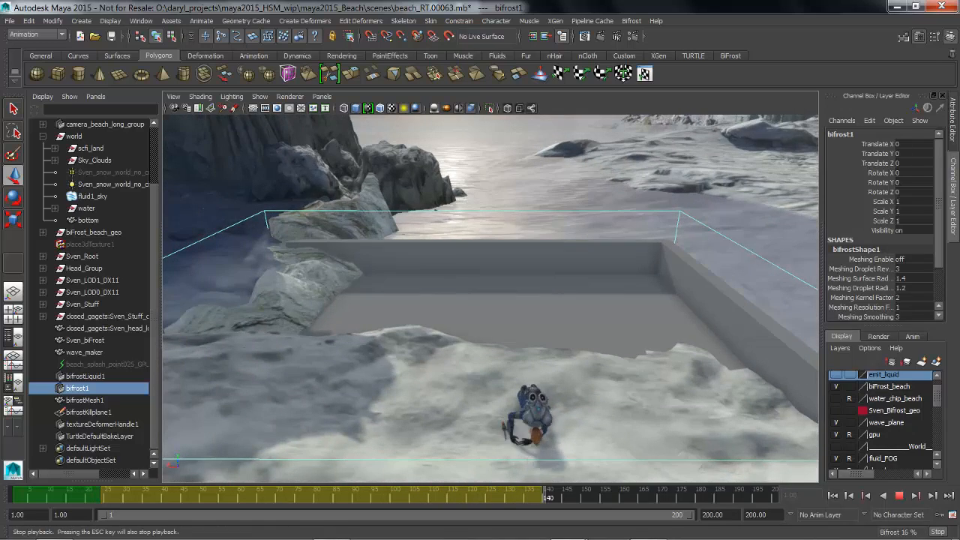
Step: Set the end of the playback range to 100 and stop the playback at frame 27
double_click(713, 514)
text(100)
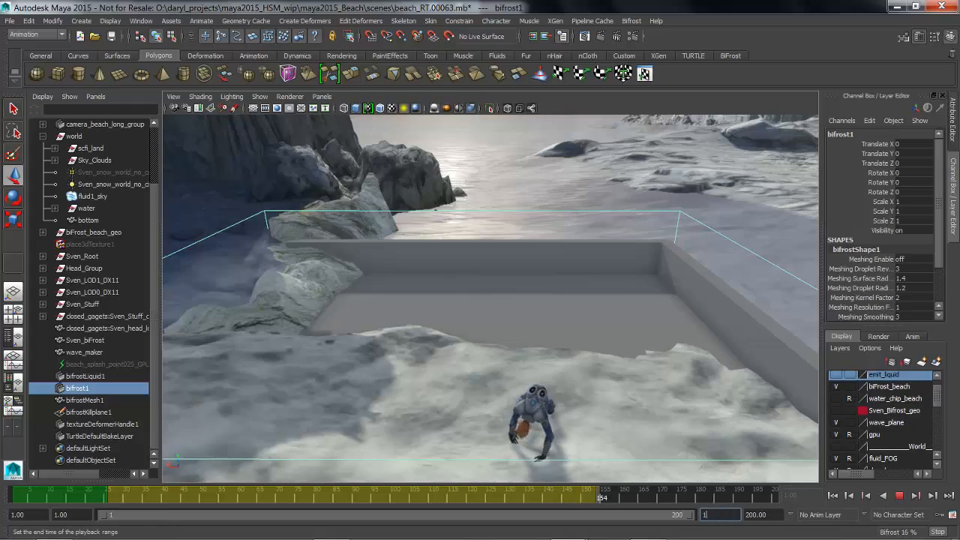
key(Return)
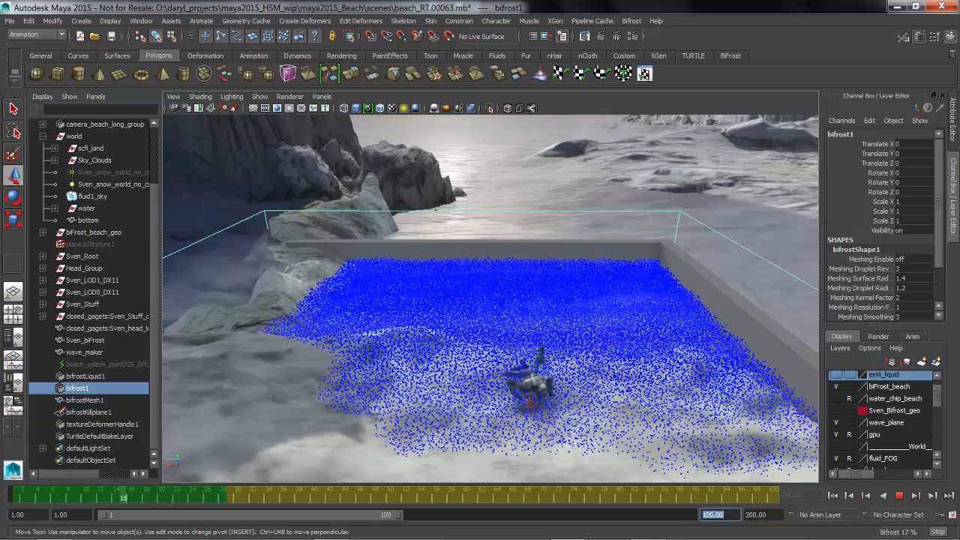
key(Escape)
Step: Add a point to bifrostShape1's Color Channel Remap curve at position about 0.209 with value 0.660
alt+drag(480, 314, 677, 291)
alt+middle_drag(676, 290, 723, 294)
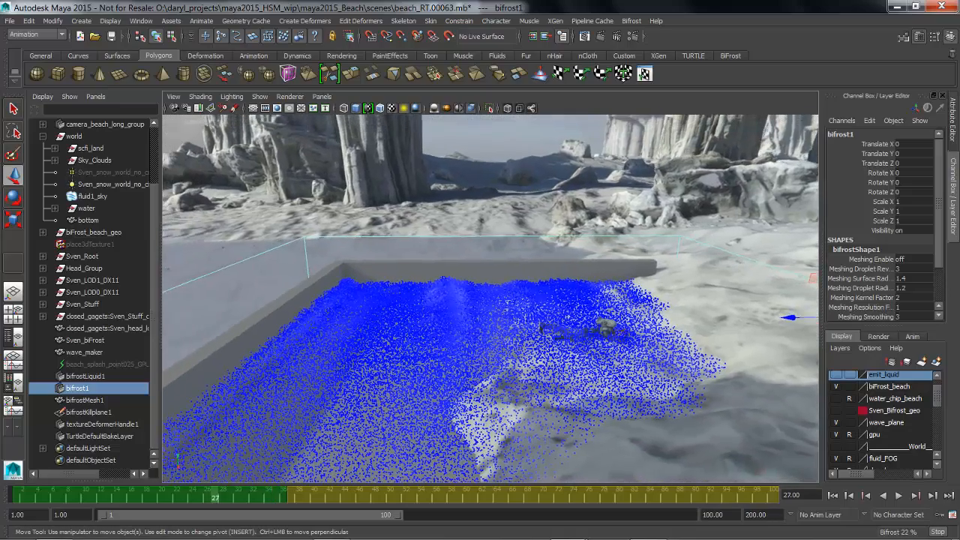
alt+right_drag(723, 294, 751, 296)
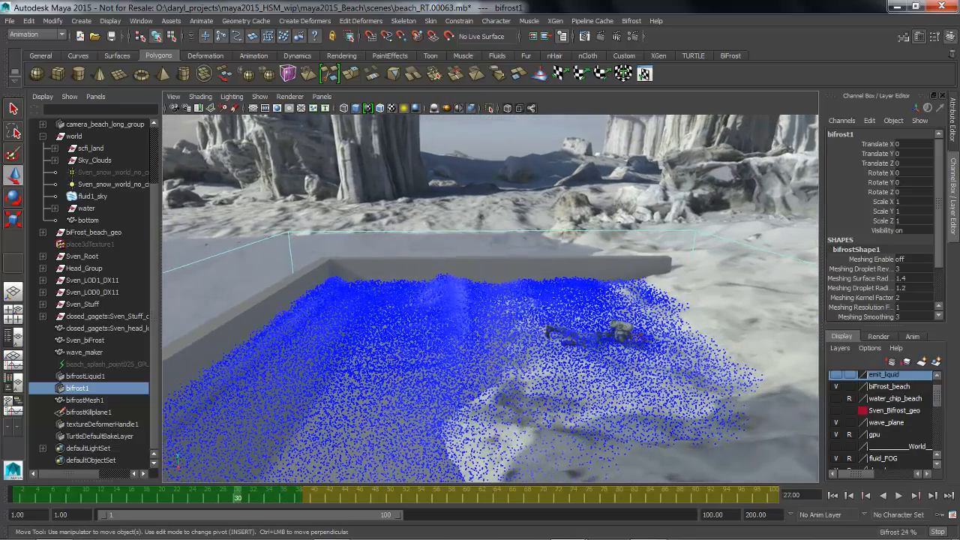
key(ctrl+a)
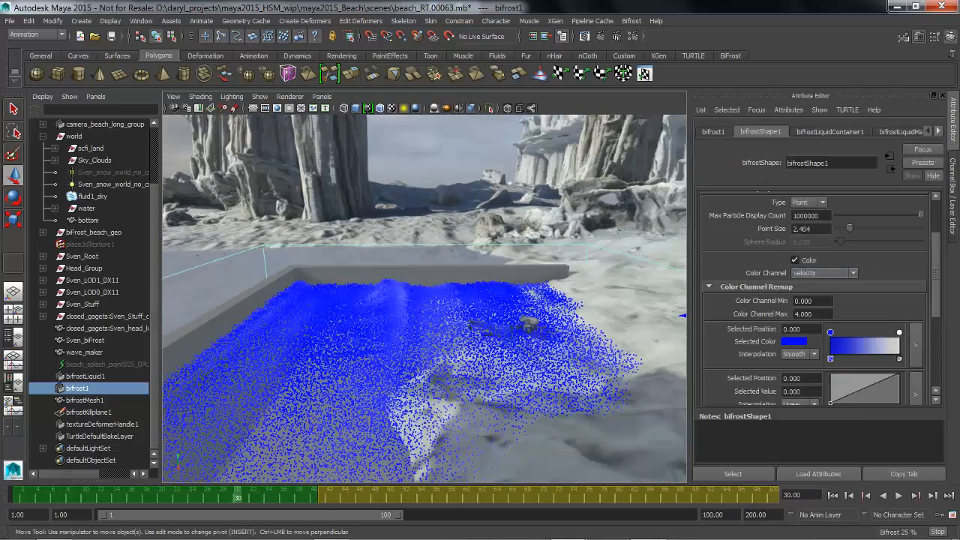
drag(841, 385, 843, 383)
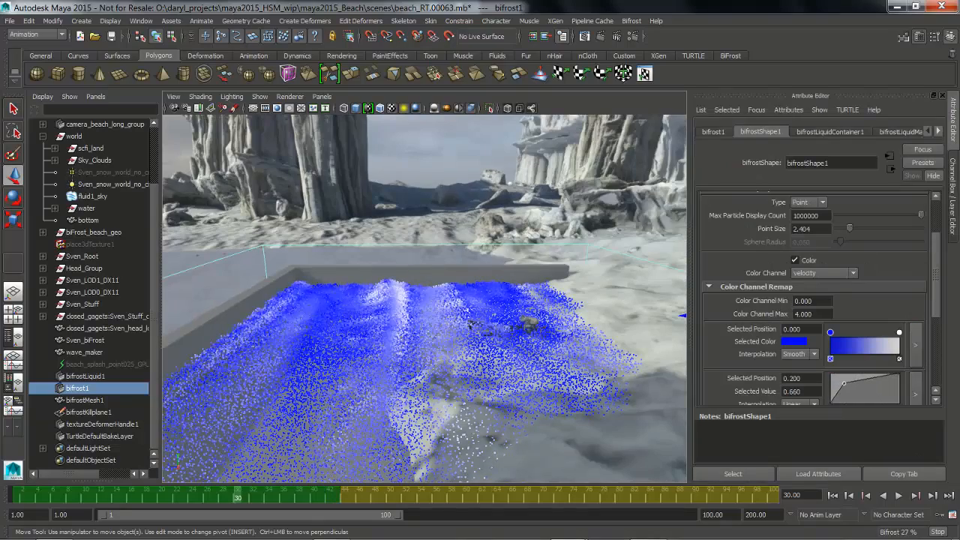
Step: Play the simulation from frame 30 in a low side view to watch the waves, pausing at frame 51 and stopping at frame 65
alt+drag(479, 330, 486, 309)
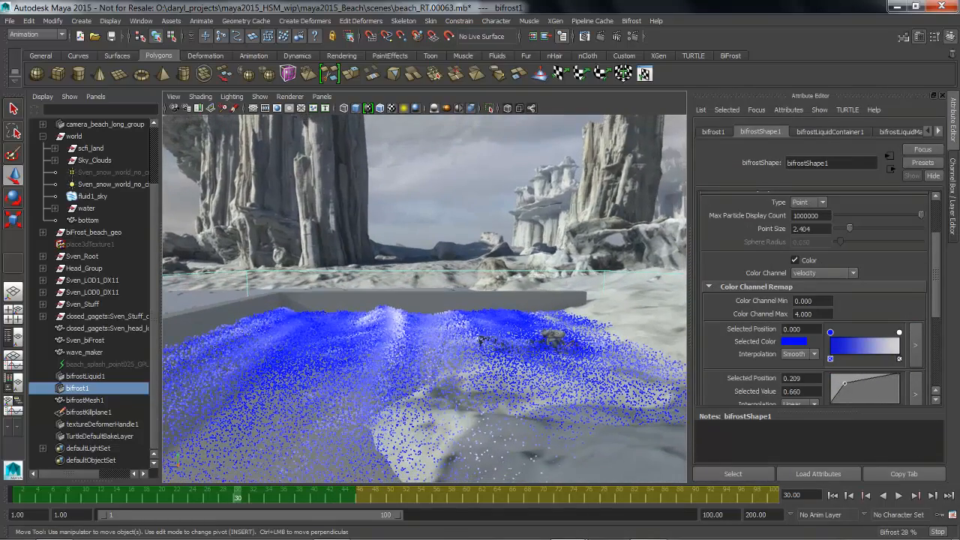
key(alt+v)
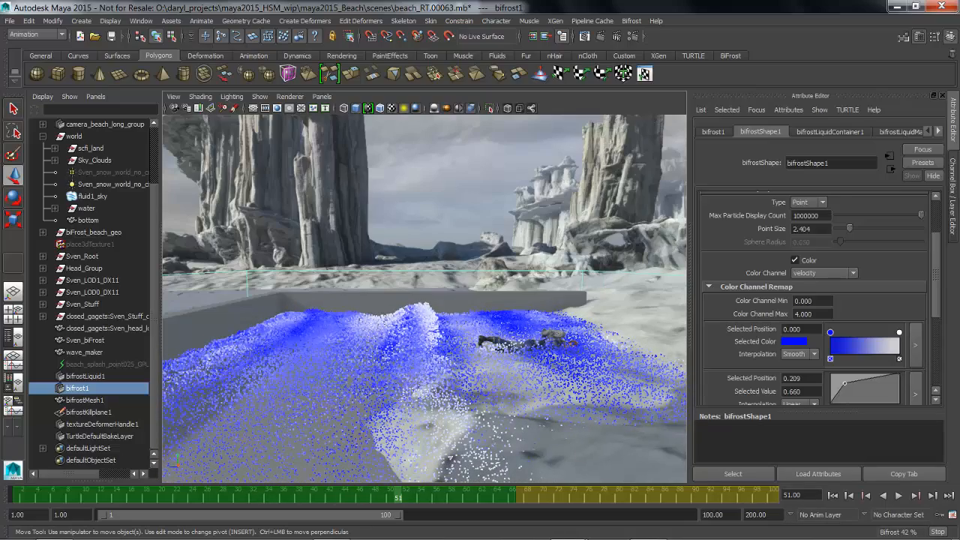
key(alt+v)
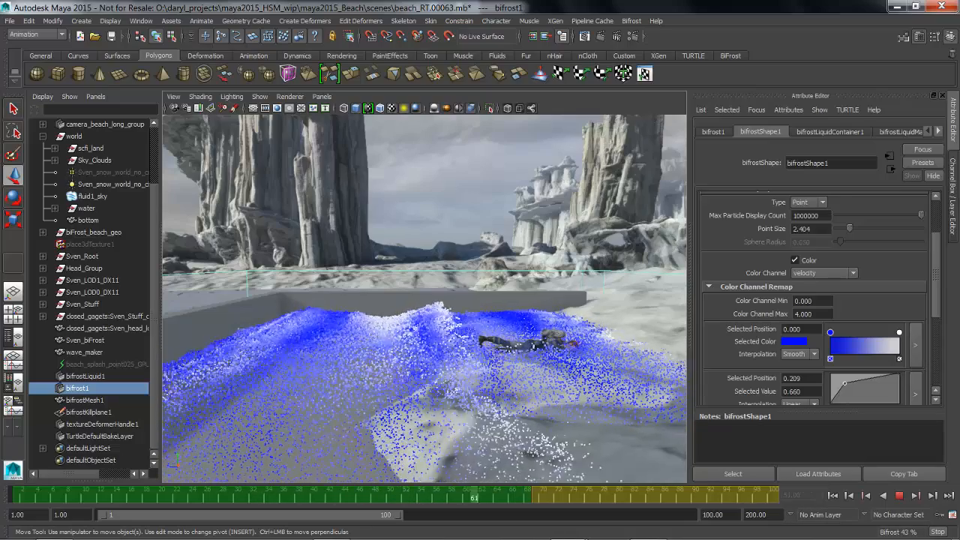
key(alt+v)
Step: Examine the wave particles around the character from the front at frame 65 and resume the playback
alt+drag(509, 315, 306, 372)
alt+middle_drag(305, 372, 300, 311)
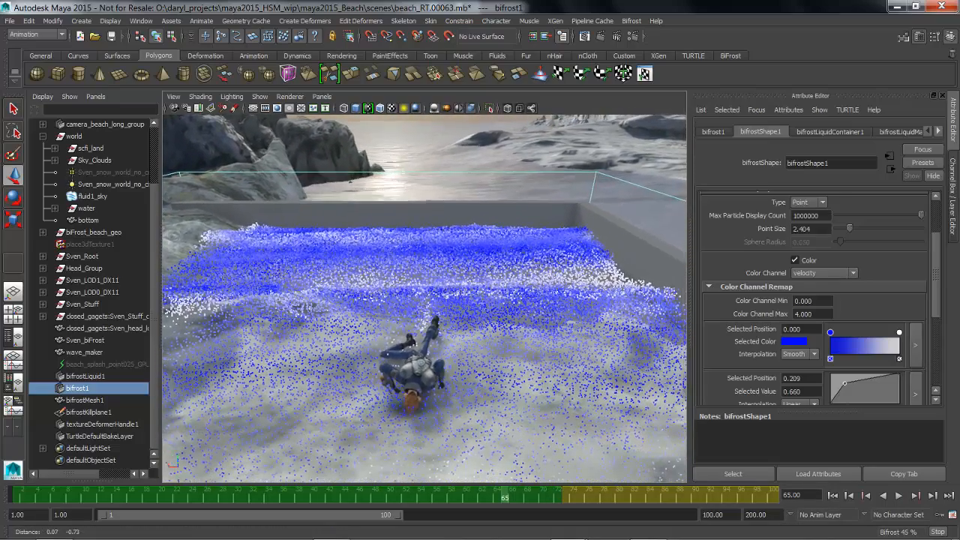
alt+drag(300, 311, 274, 334)
alt+right_drag(274, 334, 245, 334)
alt+drag(245, 334, 255, 337)
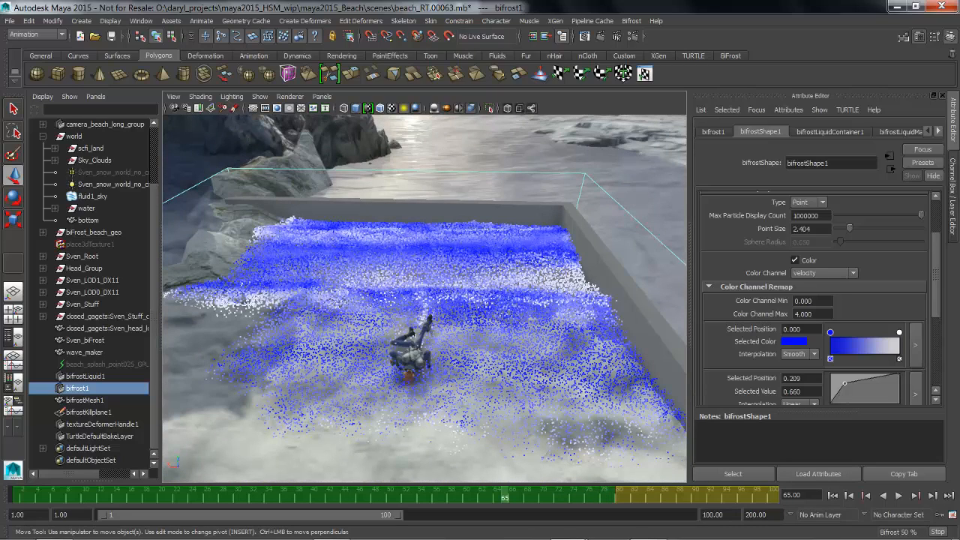
key(alt+v)
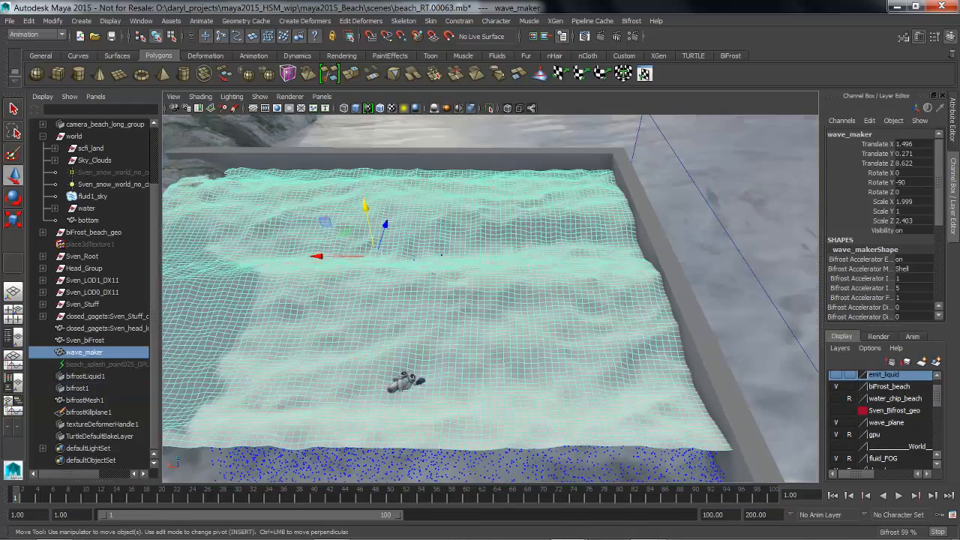
Step: Open the Paint Vertex Color Tool for the wave_maker mesh and set its colour value to white
alt+middle_drag(487, 300, 527, 275)
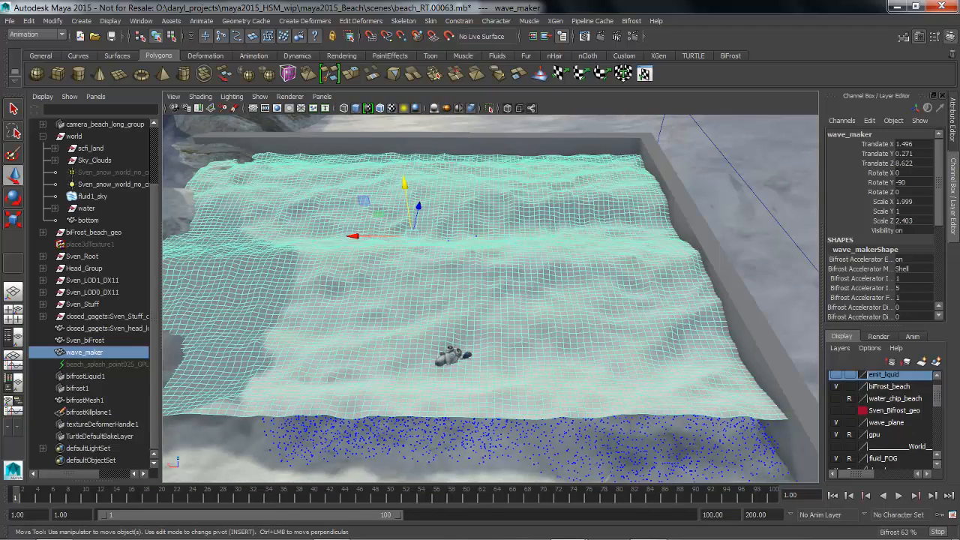
right_click(582, 240)
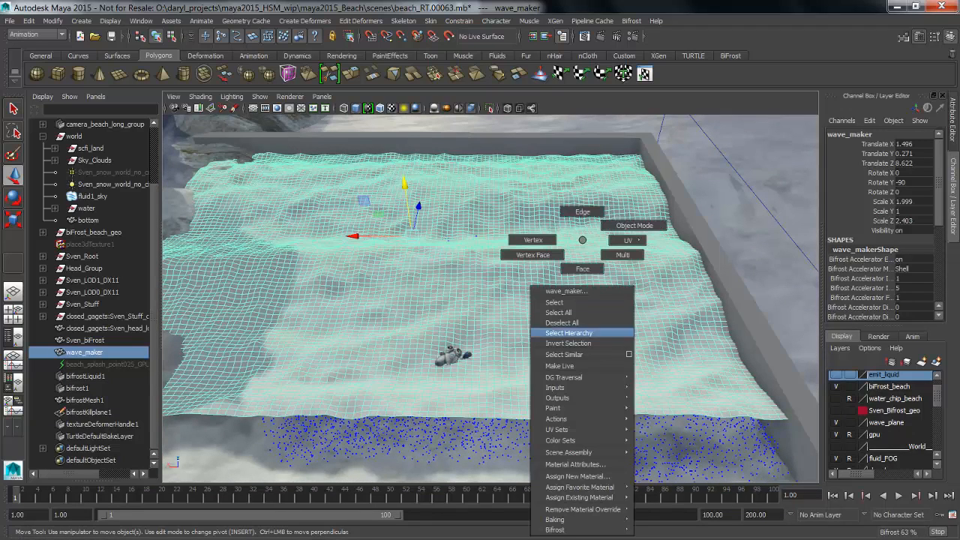
mouse_move(570, 418)
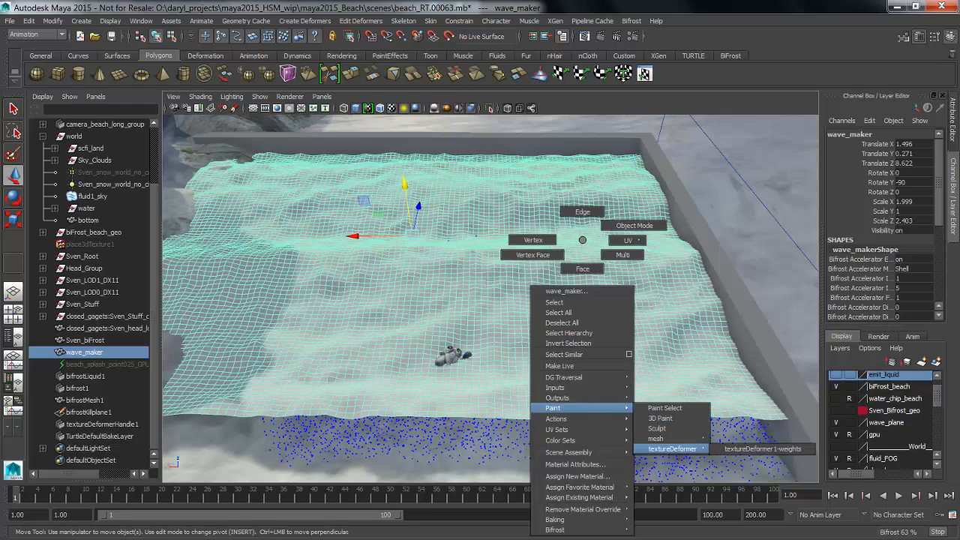
mouse_move(657, 437)
click(776, 438)
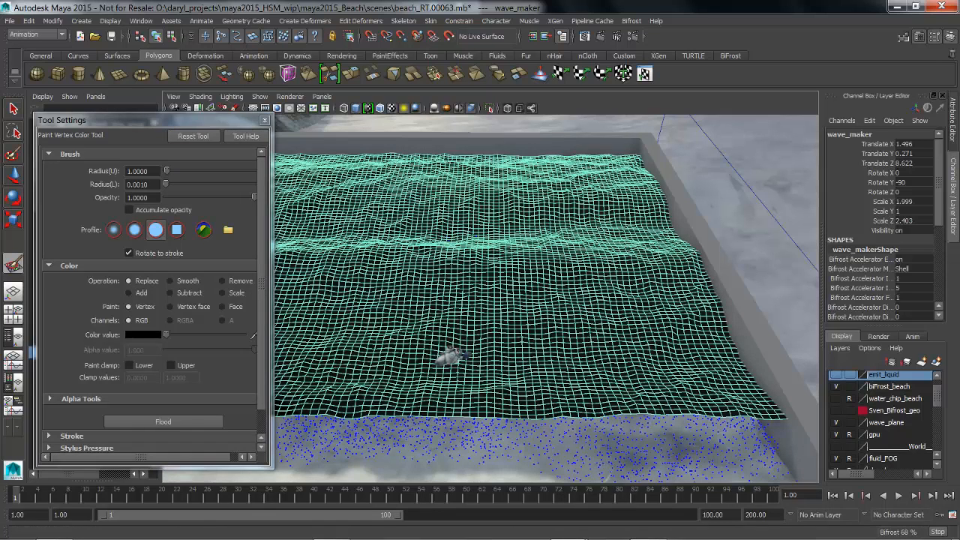
drag(261, 300, 261, 309)
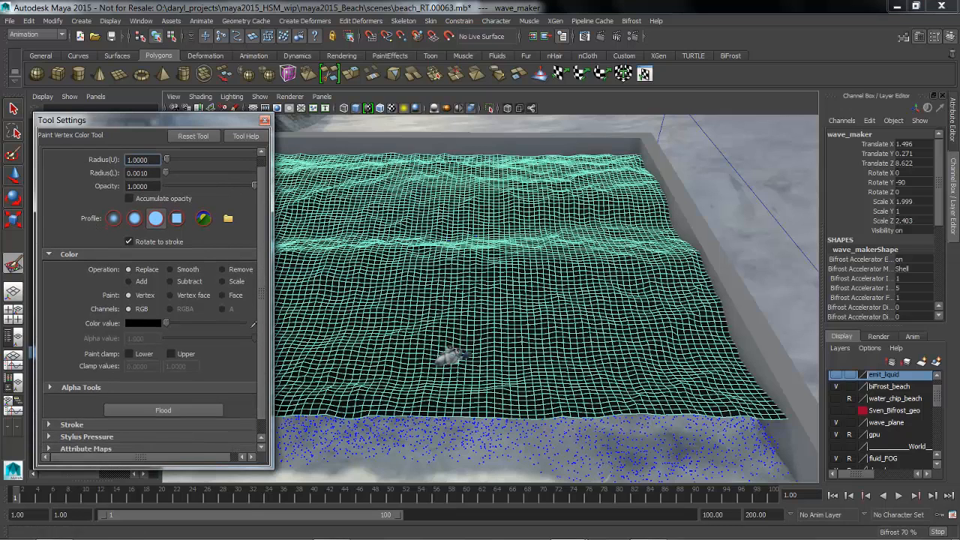
drag(166, 323, 249, 323)
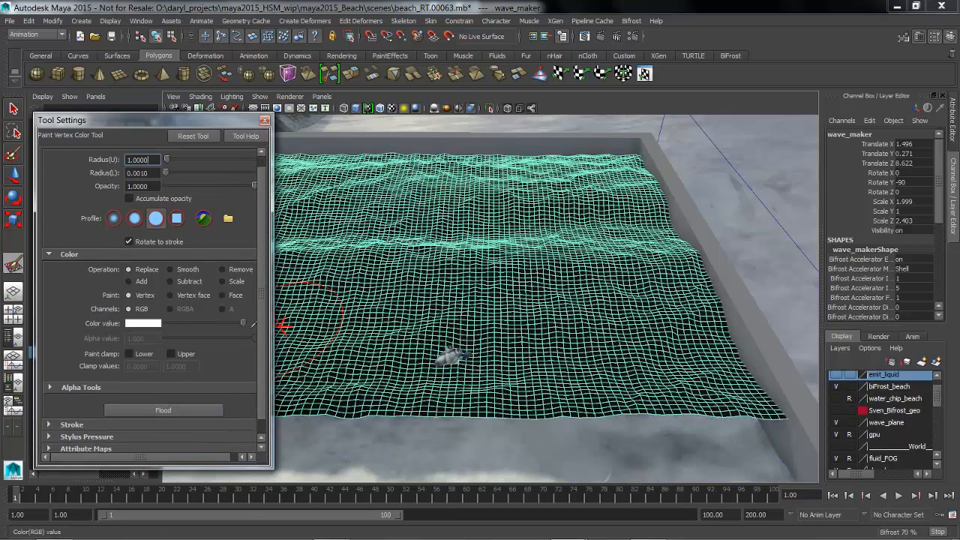
Step: Paint the wave_maker plane's near corner beside the side wall white, and return to the Move Tool with its settings closed
mouse_move(670, 338)
mouse_down()
mouse_move(650, 328)
mouse_move(564, 369)
mouse_up()
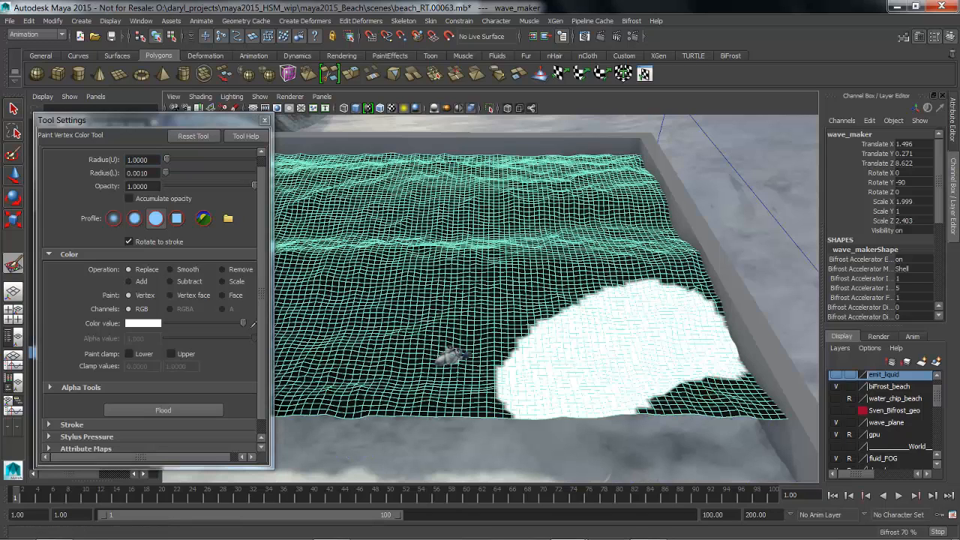
drag(506, 375, 491, 393)
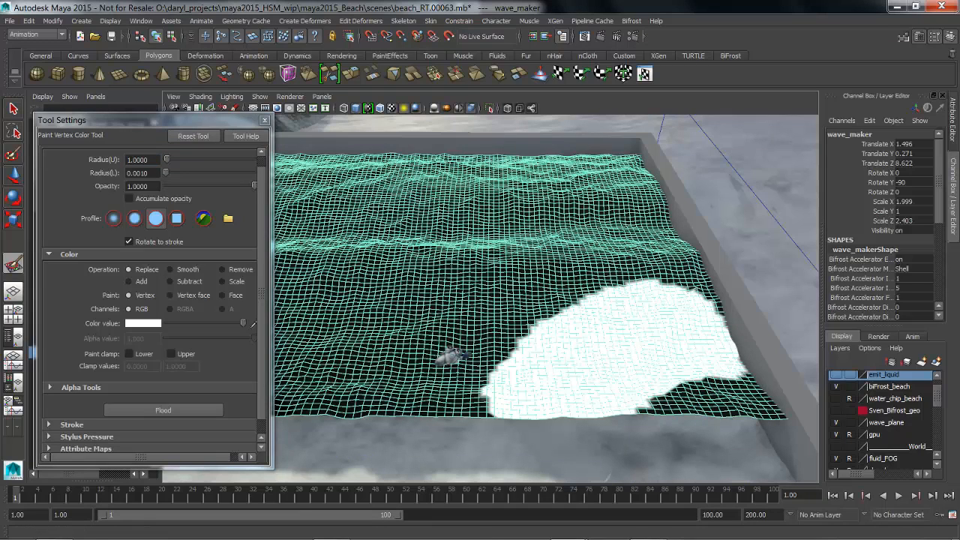
drag(592, 386, 720, 398)
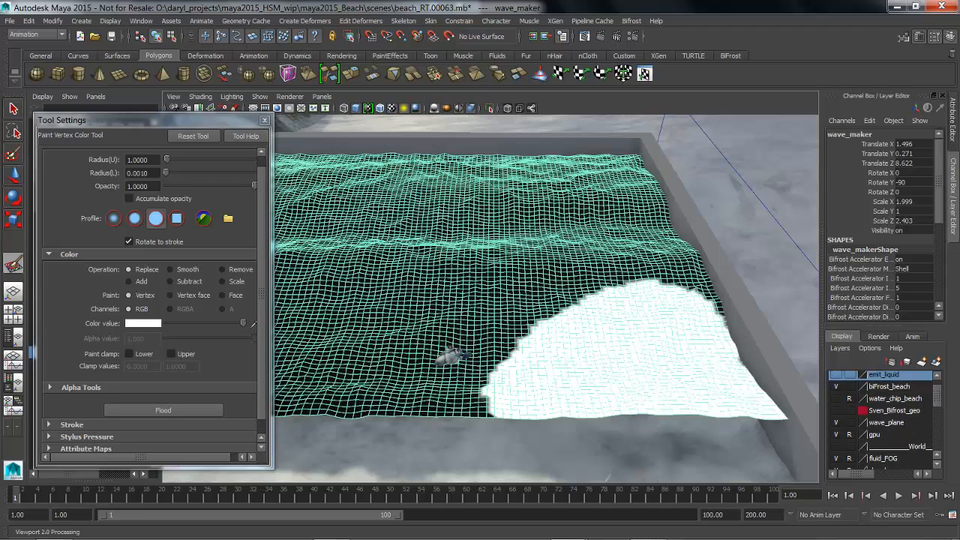
key(w)
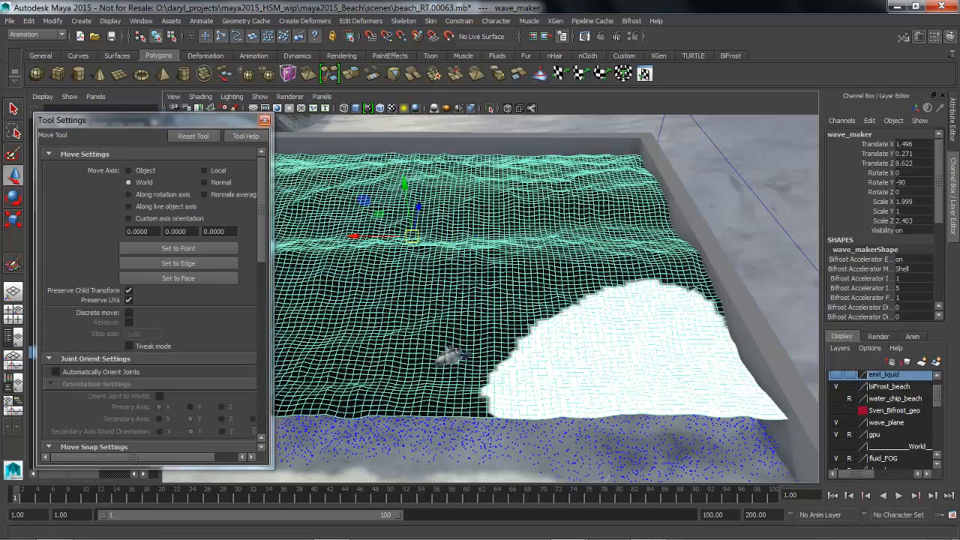
click(265, 119)
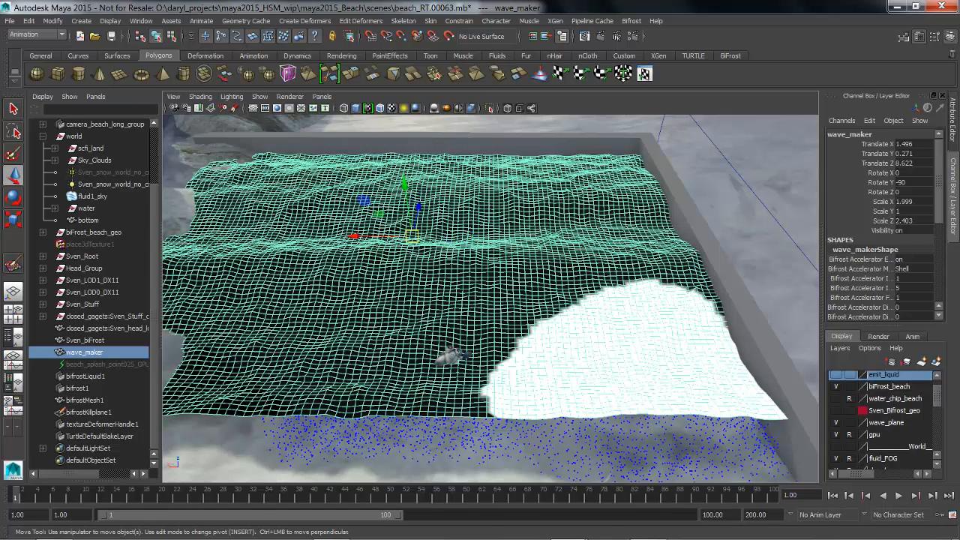
Step: Play the simulation with the painted wave_maker, select the bifrost1 liquid, and replay it, stopping at frame 68
click(898, 494)
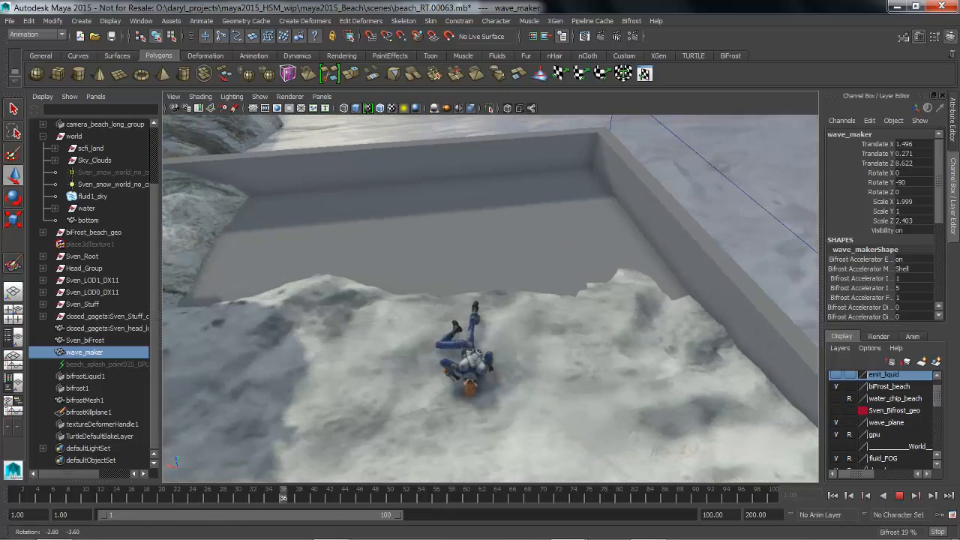
alt+drag(480, 300, 499, 281)
click(78, 389)
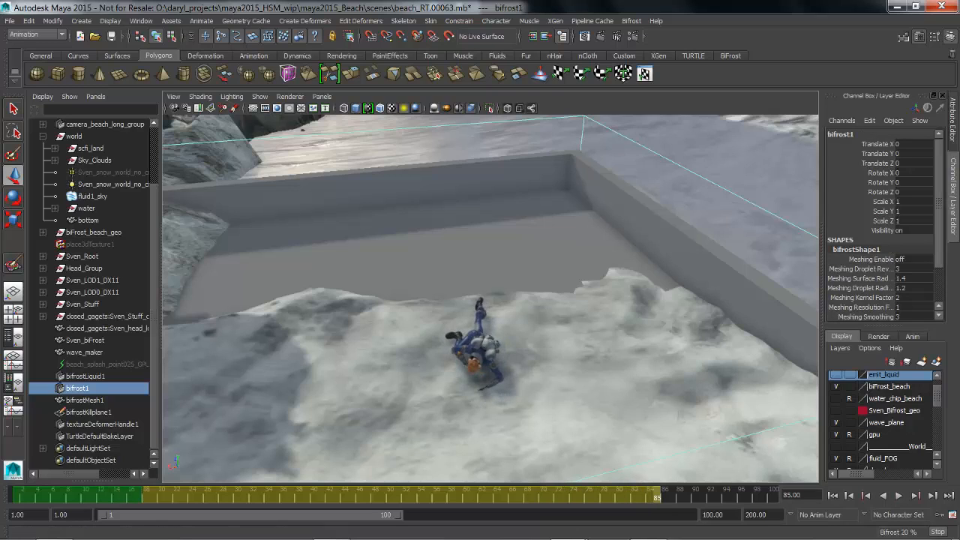
click(898, 496)
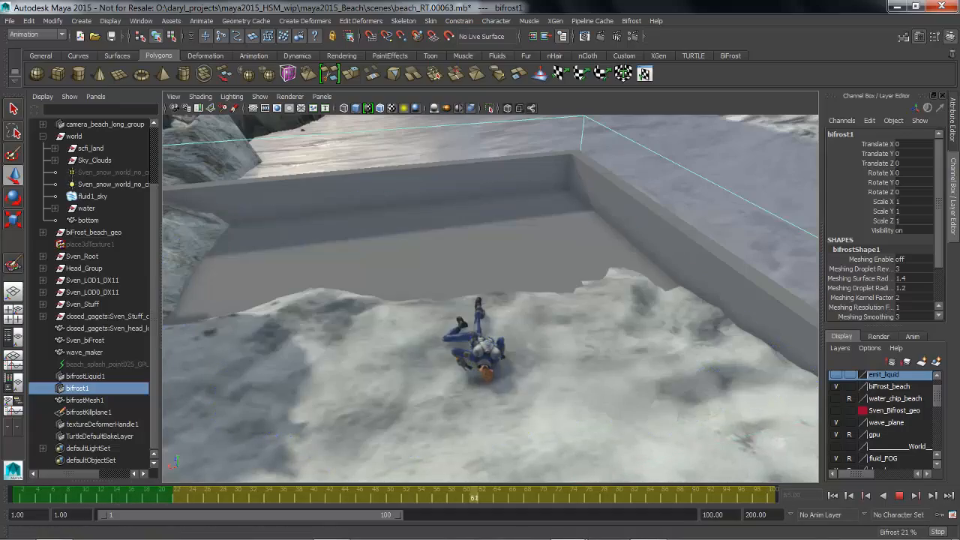
key(Escape)
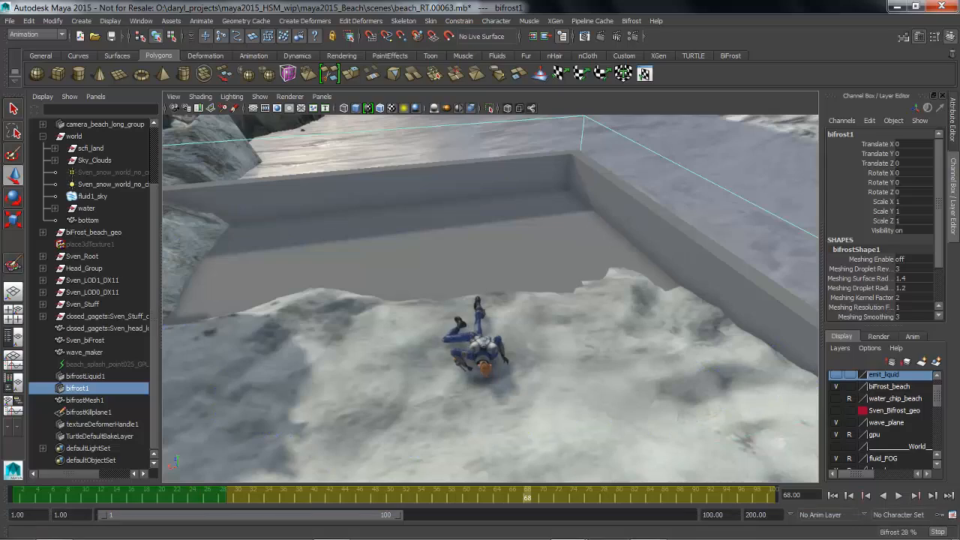
Step: Replay the cached early frames of the painted wave simulation, stopping at frame 29 and viewing the water from behind the character
click(146, 495)
key(alt+v)
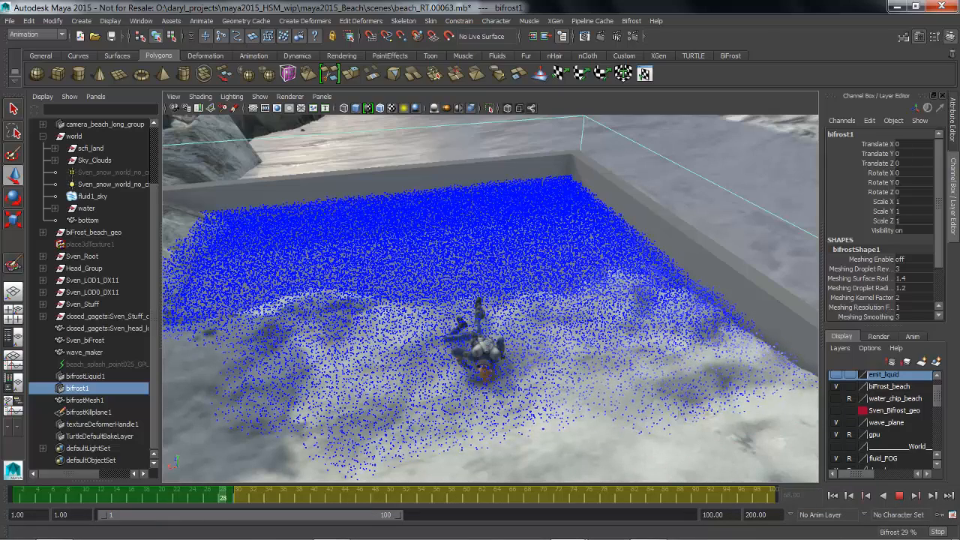
key(Escape)
key(alt+v)
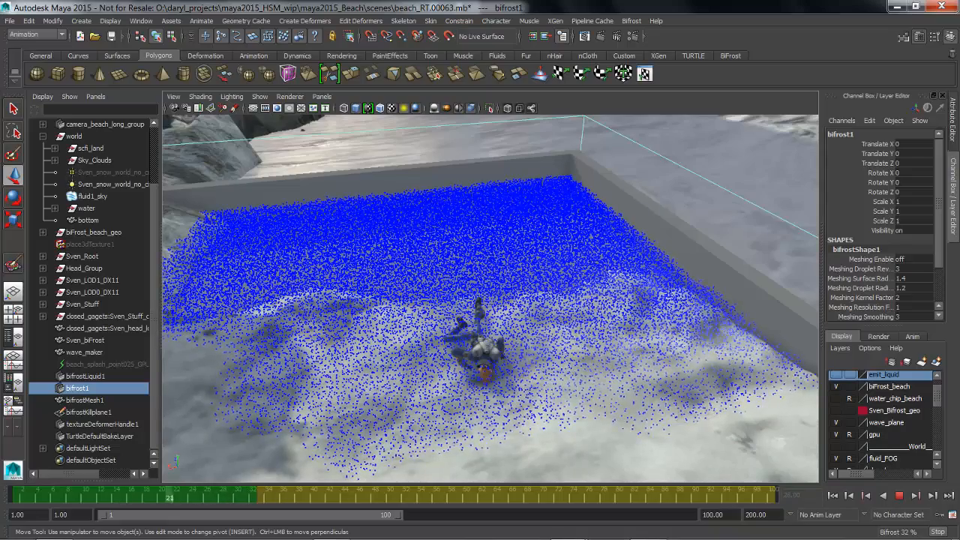
key(alt+v)
alt+drag(488, 315, 424, 285)
alt+middle_drag(423, 285, 426, 303)
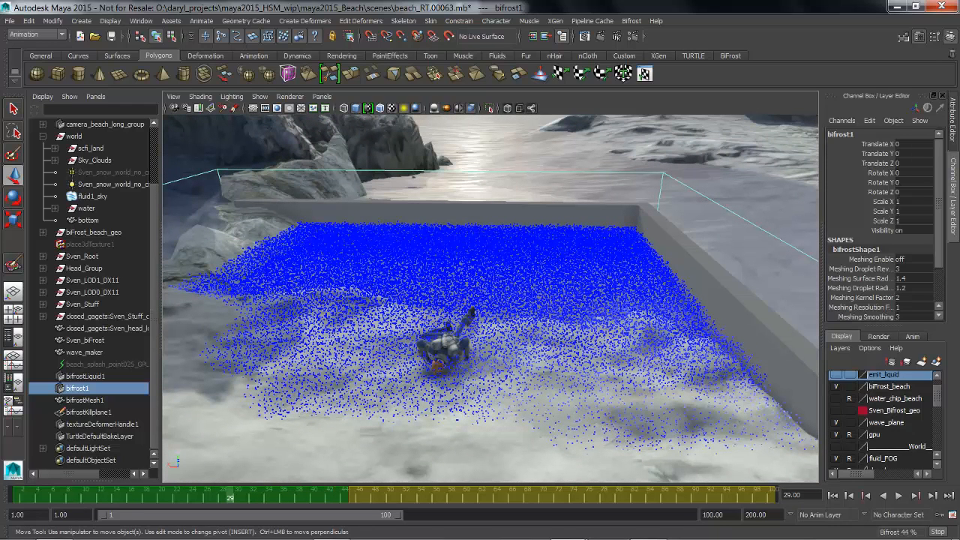
Step: Resume playback, return to frame 26, and examine the wave particles around the character from a lower angle
key(alt+v)
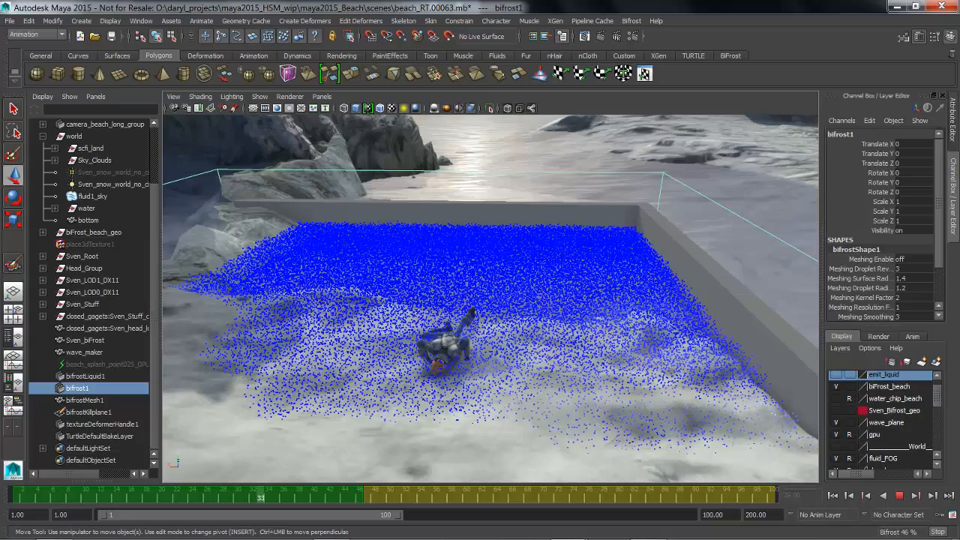
click(207, 494)
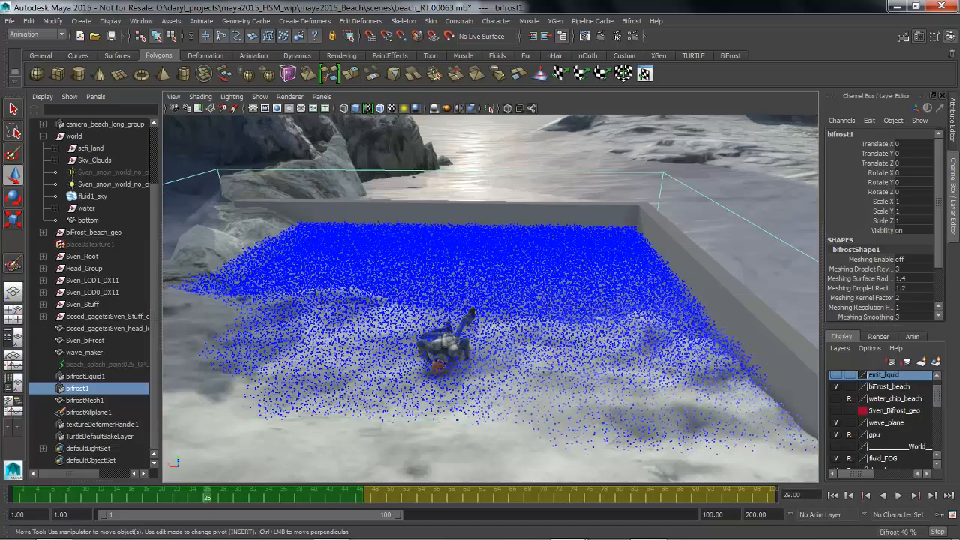
alt+drag(449, 315, 411, 288)
alt+right_drag(411, 288, 421, 290)
alt+middle_drag(421, 291, 469, 297)
alt+drag(469, 297, 489, 297)
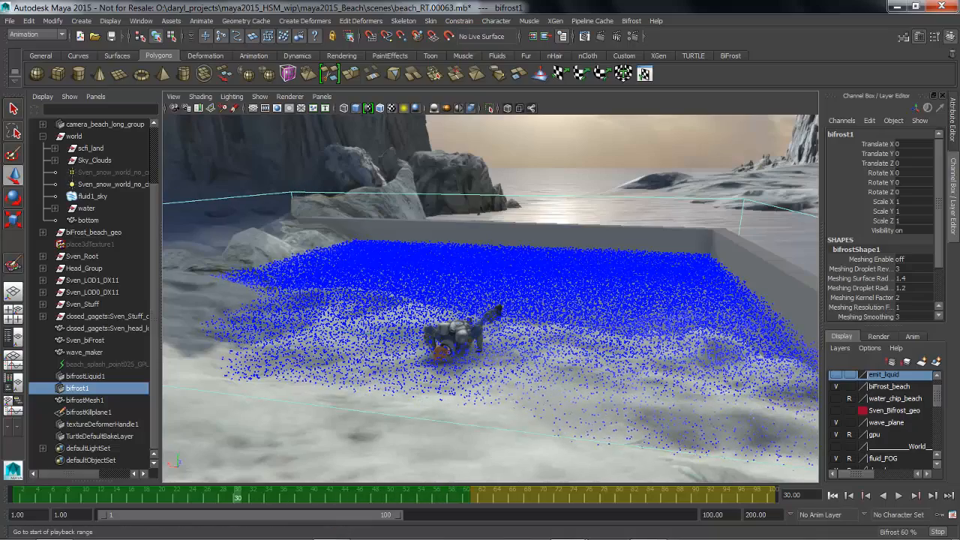
Step: Return to frame 1 and apply the Bifrost options with Enable Background Processing turned off
click(832, 495)
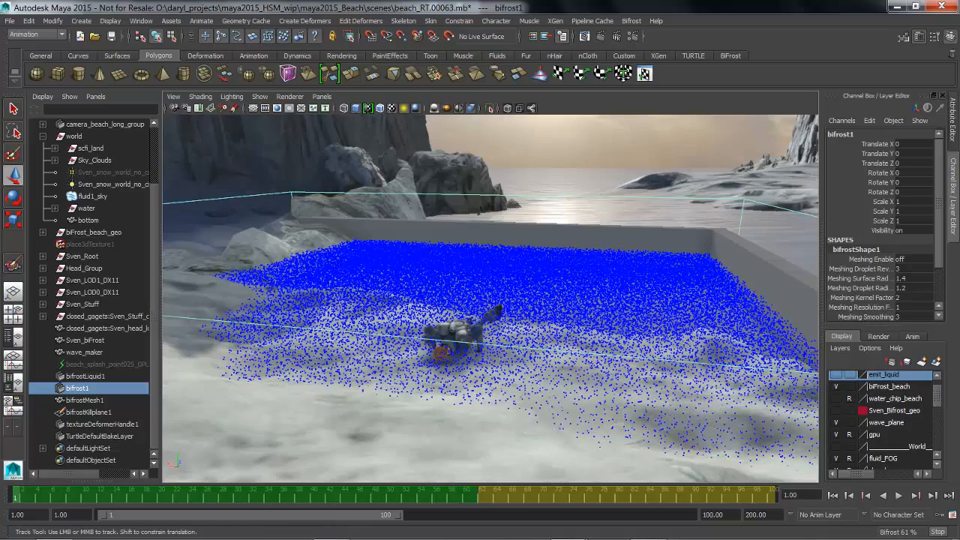
alt+middle_drag(480, 300, 445, 316)
click(632, 20)
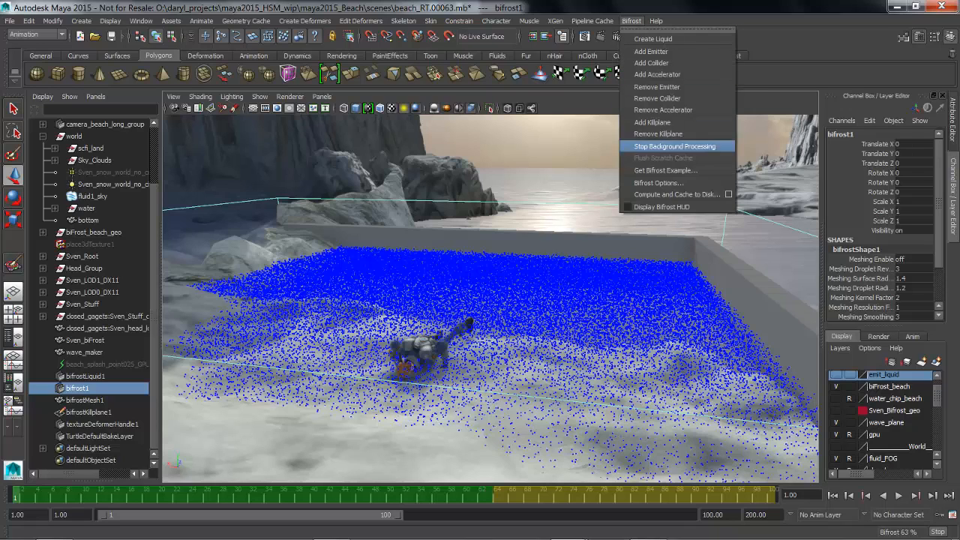
click(656, 185)
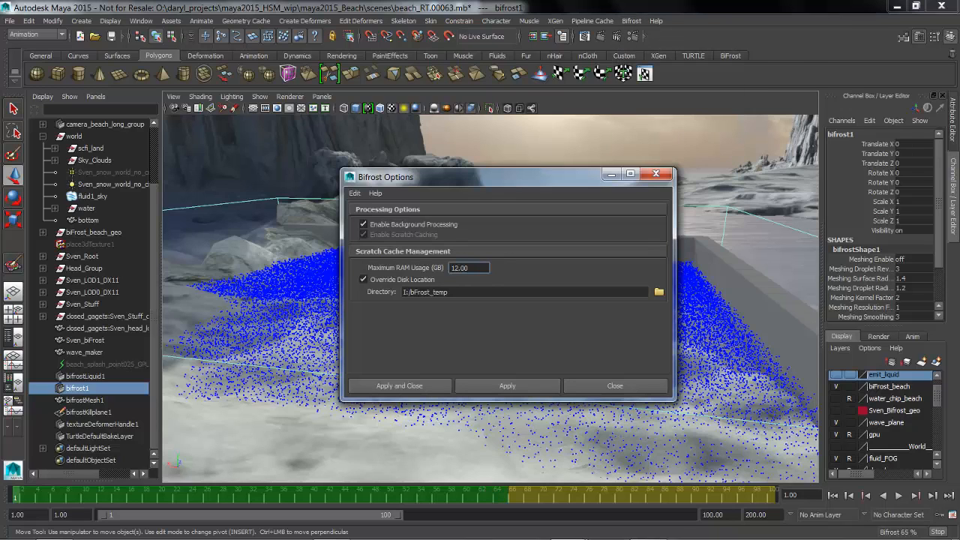
click(364, 225)
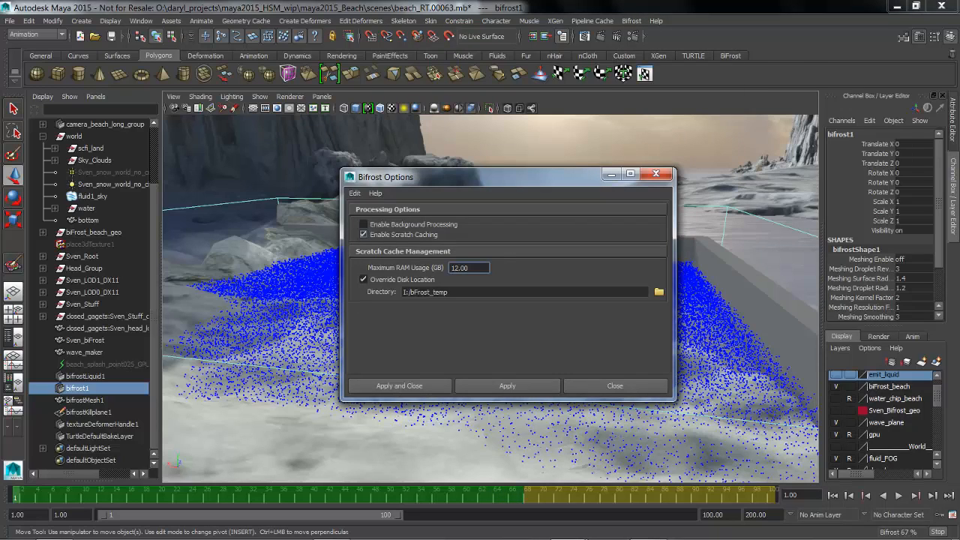
click(398, 385)
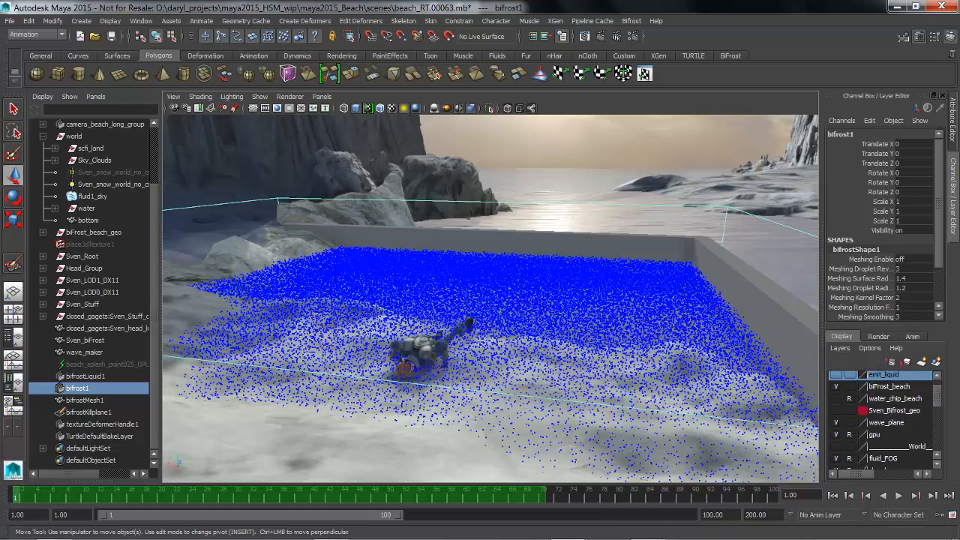
Step: Assign the disk cache bifrostLiquidContainer1_point05 from I:\sven_beach to bifrostLiquidContainer1
key(ctrl+a)
click(830, 132)
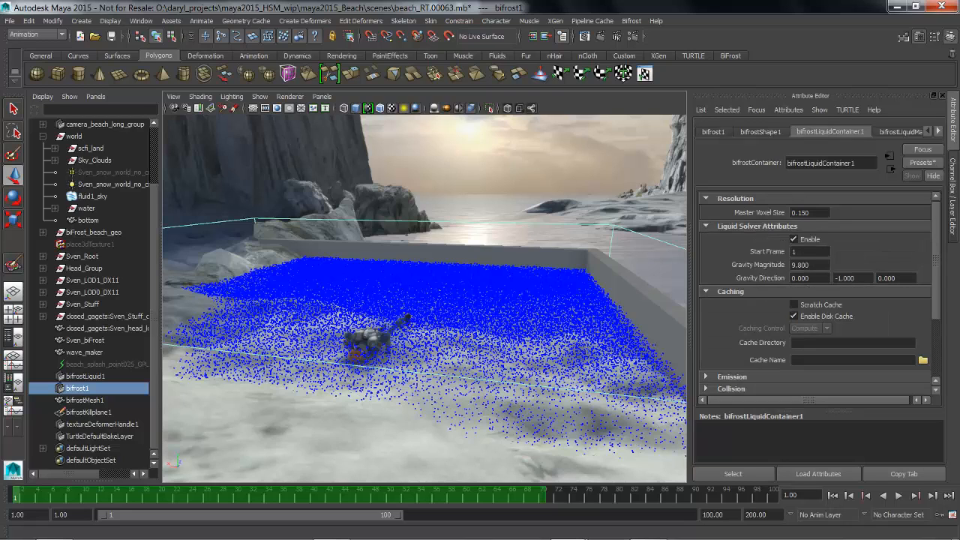
click(922, 360)
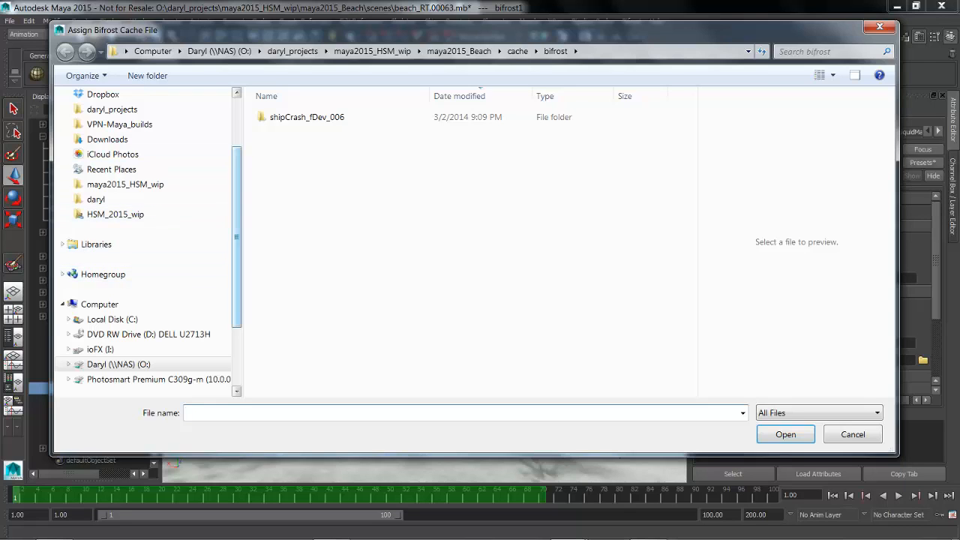
scroll(142, 240, up, 2)
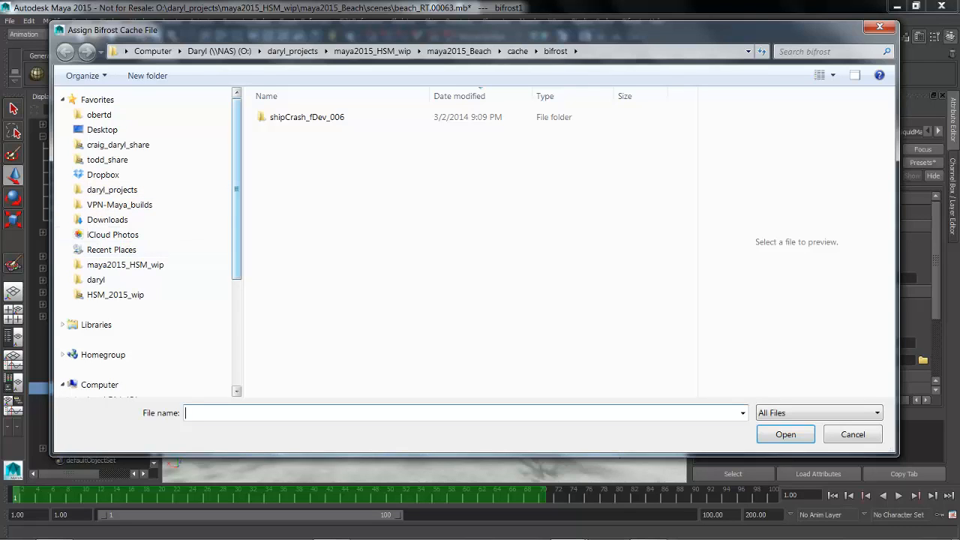
scroll(113, 304, down, 2)
click(100, 334)
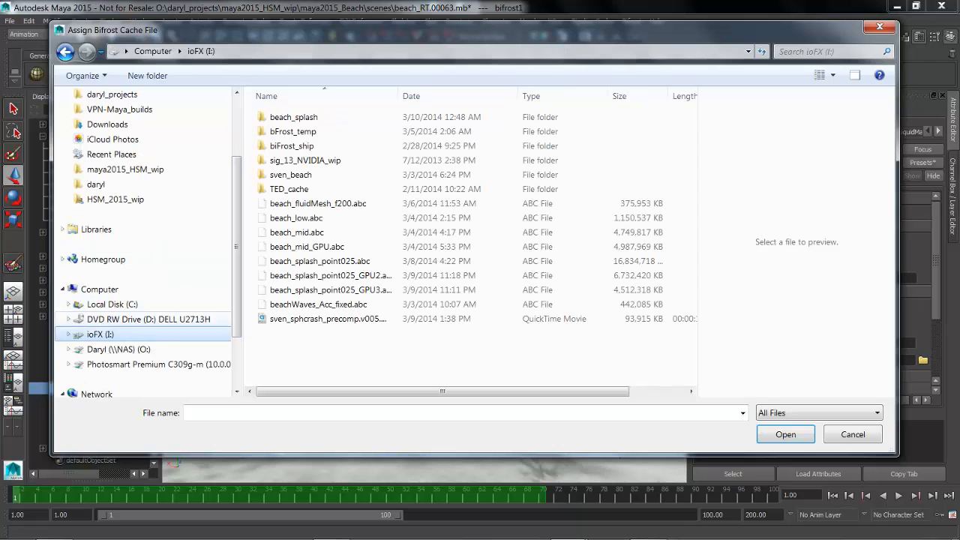
double_click(289, 174)
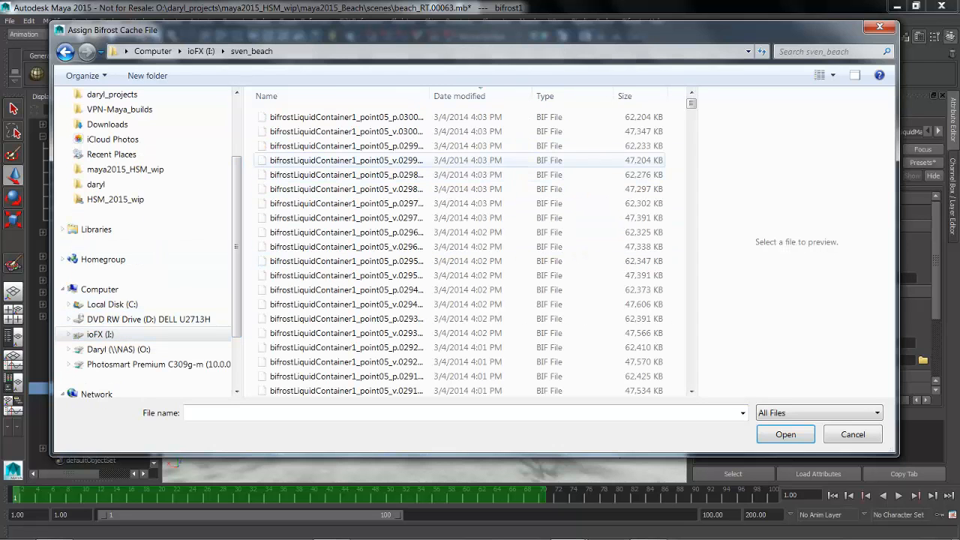
drag(691, 103, 691, 240)
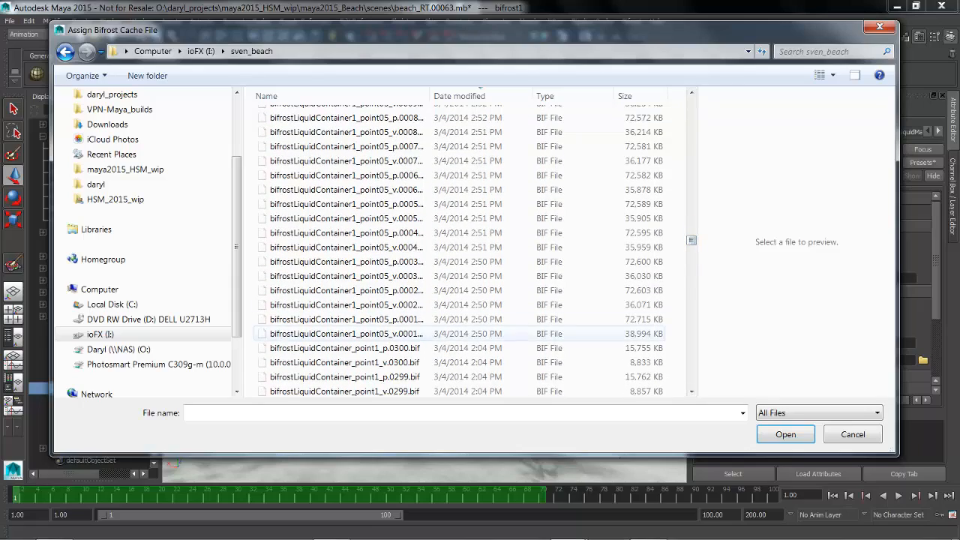
click(345, 333)
click(785, 434)
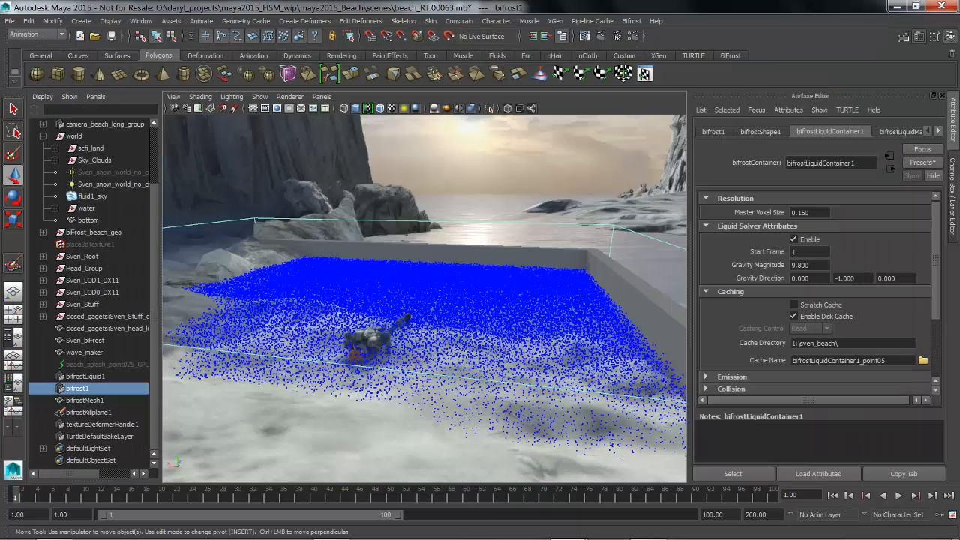
Step: Frame the whole water area and play the loaded high-resolution cache from frame 17, stopping at frame 36
alt+drag(442, 285, 409, 309)
alt+middle_drag(408, 309, 374, 288)
alt+drag(373, 287, 358, 292)
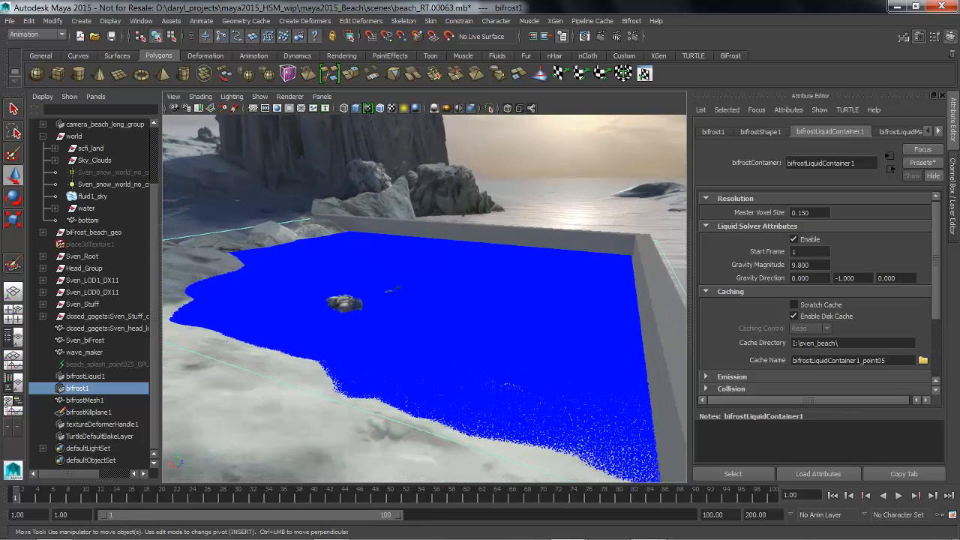
click(138, 496)
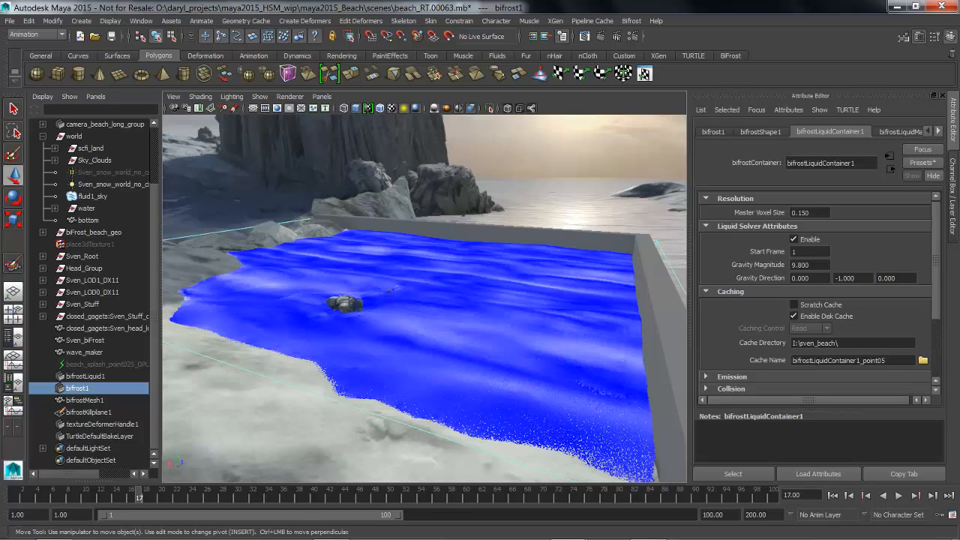
key(alt+v)
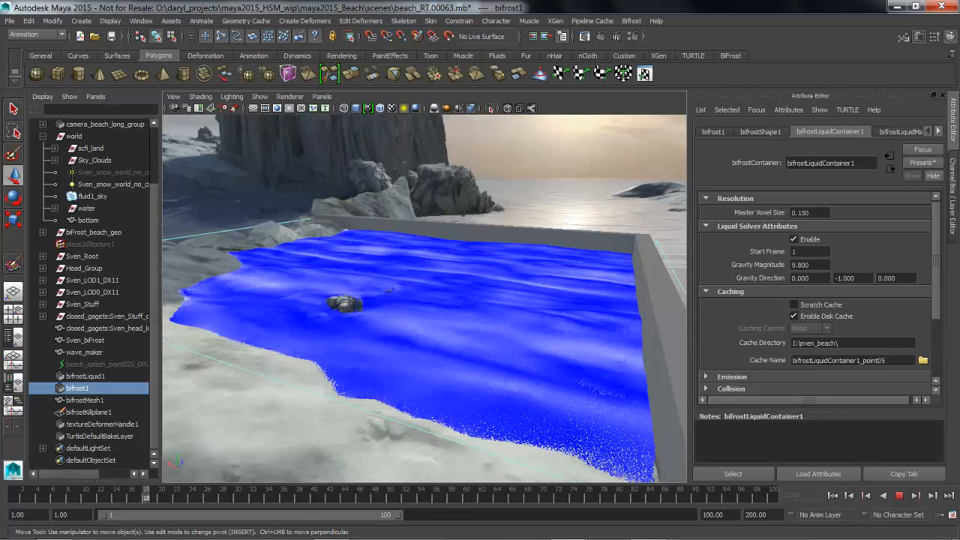
key(alt+v)
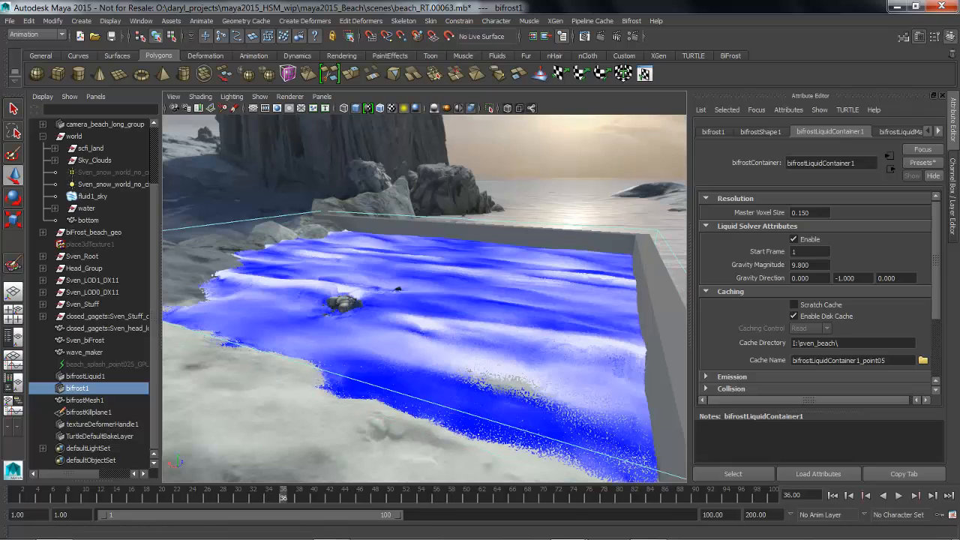
Step: Turn on Voxels display for bifrostShape1 and set the Voxel Display's Color Channel Max to 5
click(760, 132)
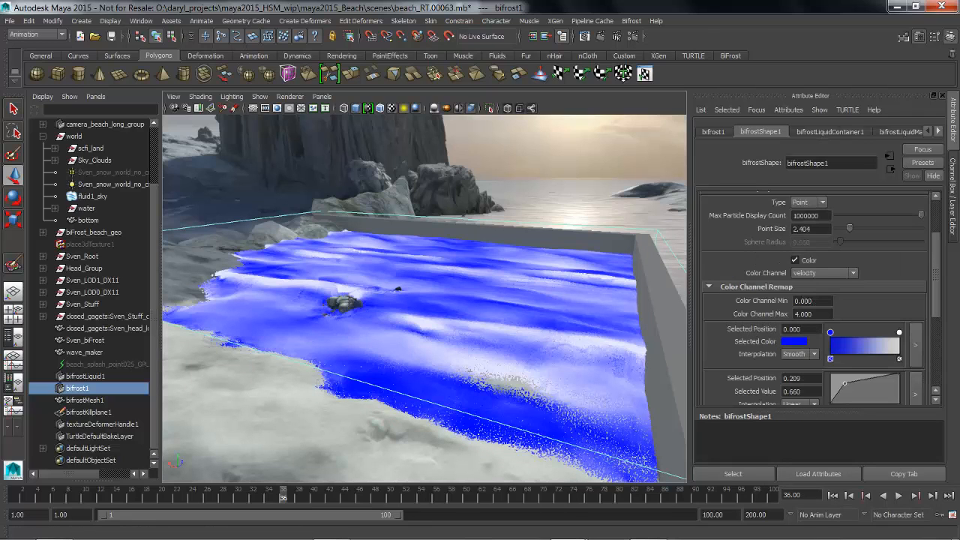
scroll(877, 252, up, 3)
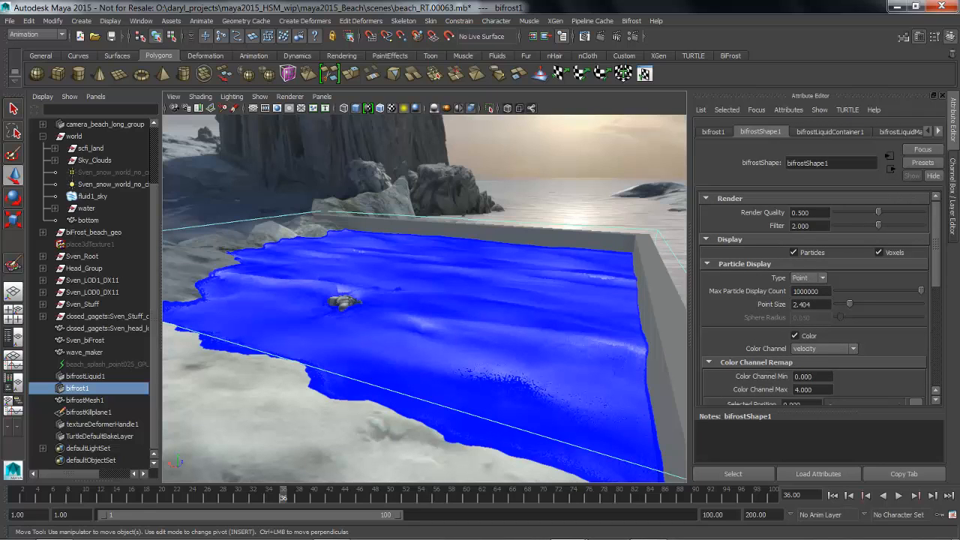
scroll(814, 300, down, 8)
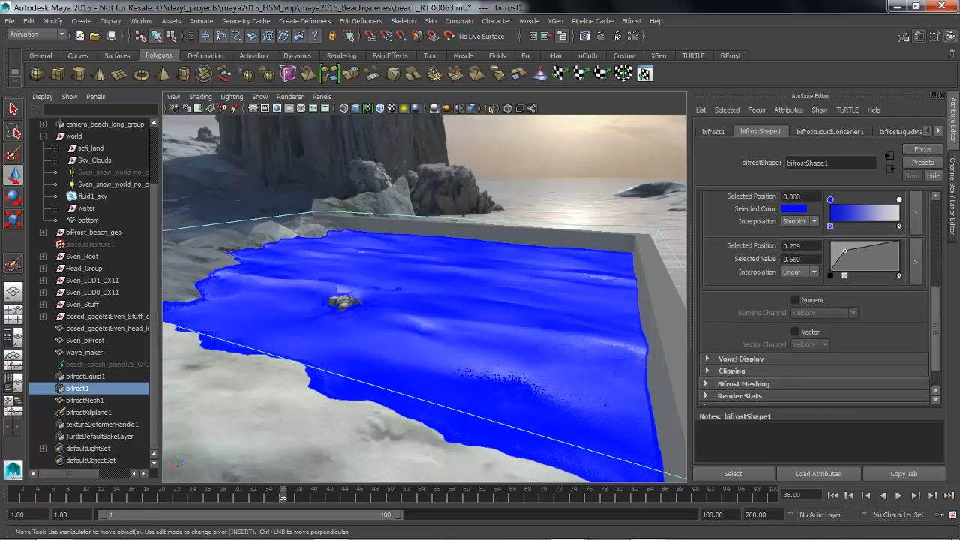
click(740, 359)
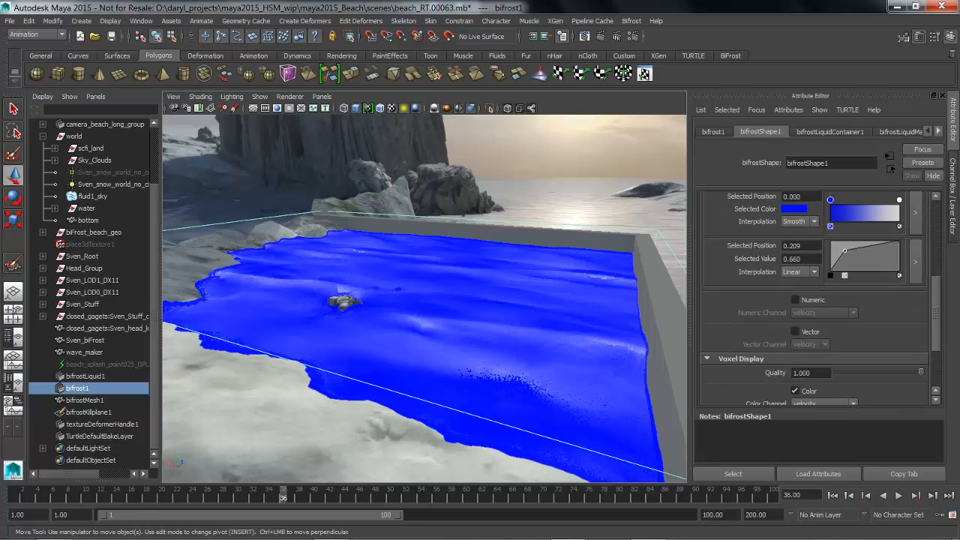
scroll(813, 300, down, 3)
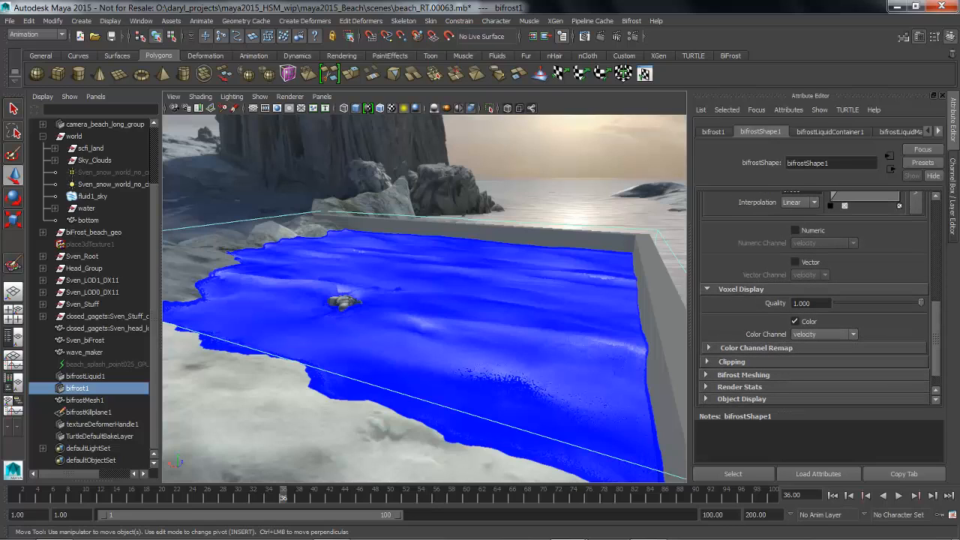
click(755, 348)
double_click(806, 375)
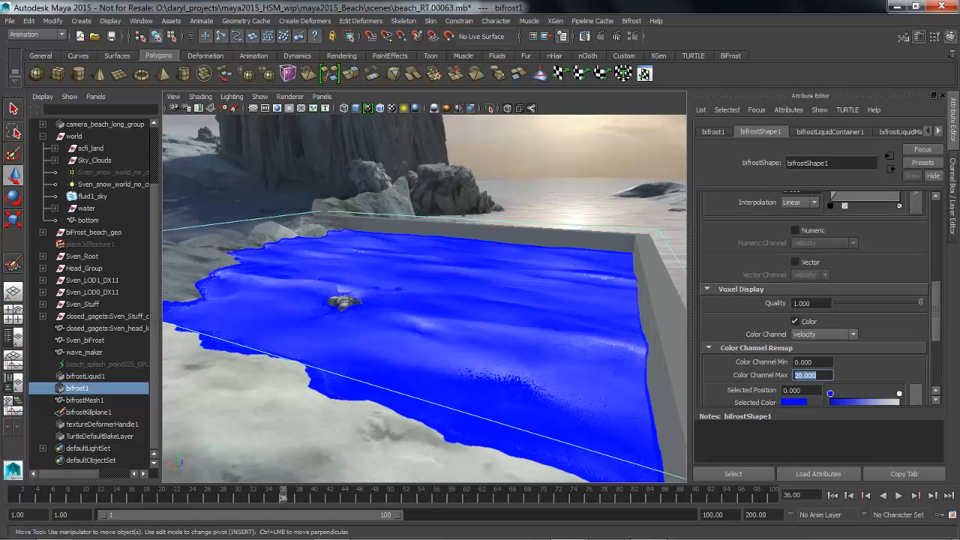
text(5)
key(Return)
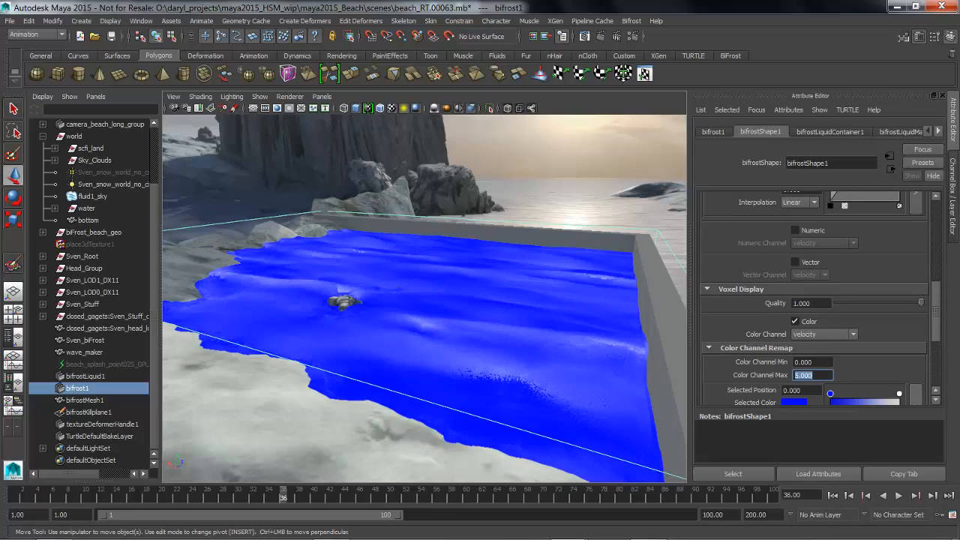
Step: Examine the voxel water from several angles, hide the Outliner, and show bifrostLiquidMaterial4's attributes with the Reflection section collapsed
mouse_move(450, 300)
alt+mouse_down()
mouse_move(401, 328)
mouse_move(360, 327)
mouse_move(439, 315)
mouse_move(465, 290)
alt+mouse_up()
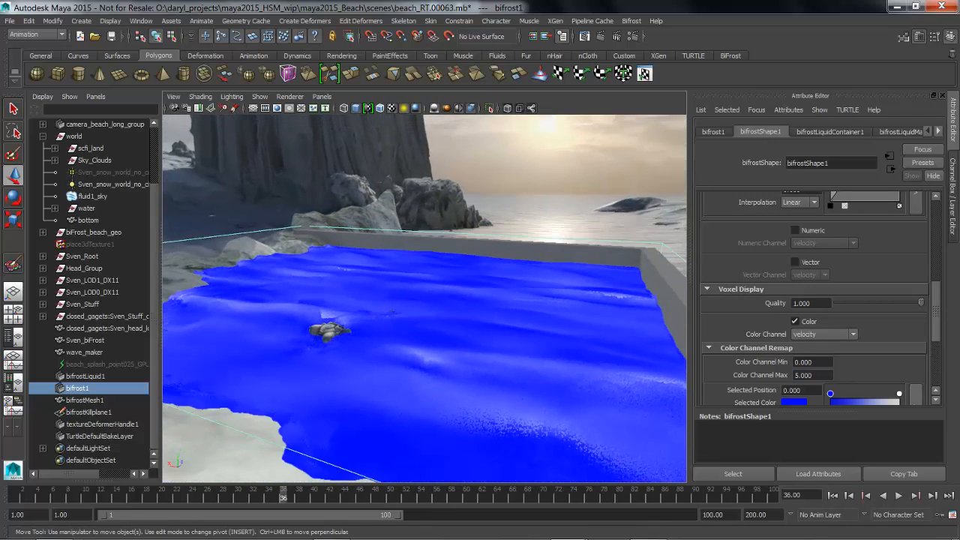
alt+middle_drag(442, 308, 477, 284)
alt+right_drag(476, 284, 438, 291)
alt+middle_drag(438, 290, 363, 291)
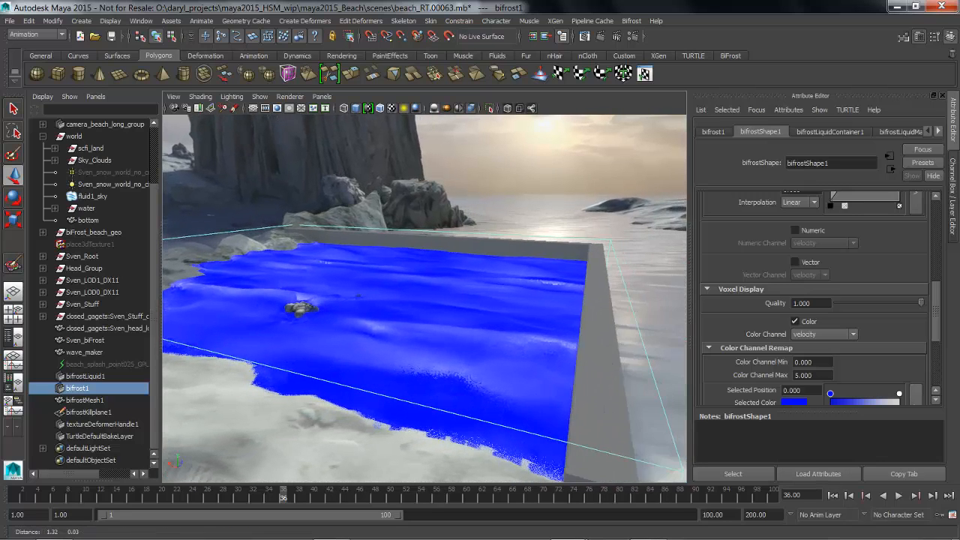
alt+drag(390, 292, 439, 291)
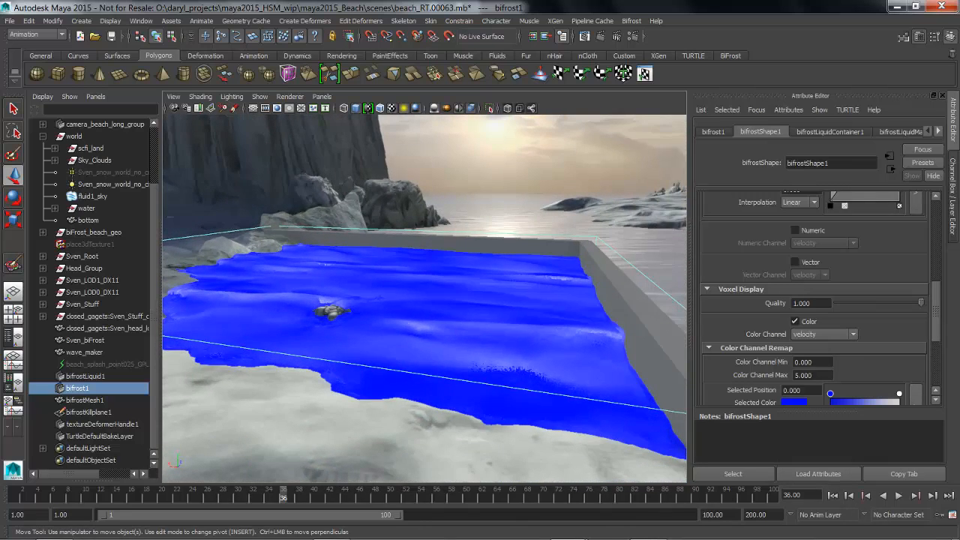
click(899, 132)
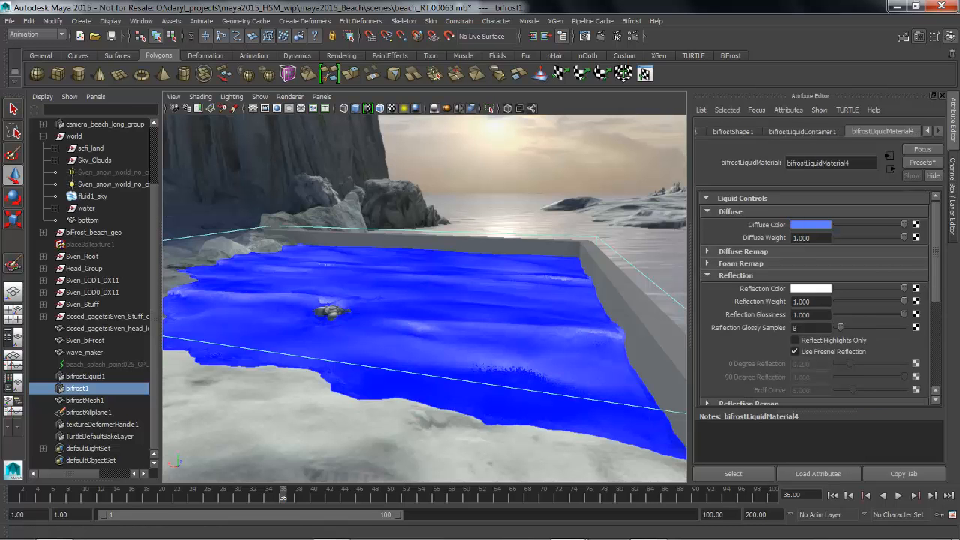
mouse_move(420, 299)
alt+middle_down()
mouse_move(436, 308)
mouse_move(430, 287)
alt+middle_up()
key(space)
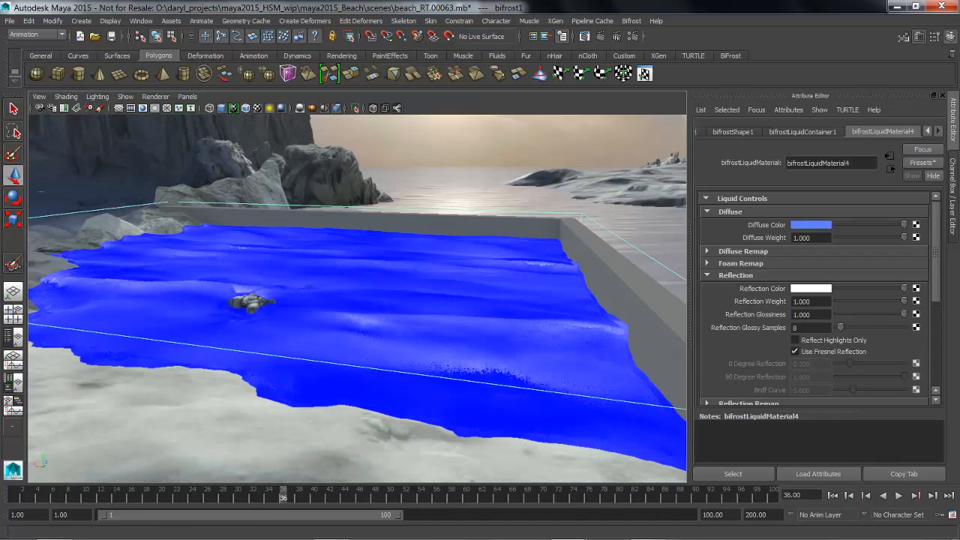
click(707, 275)
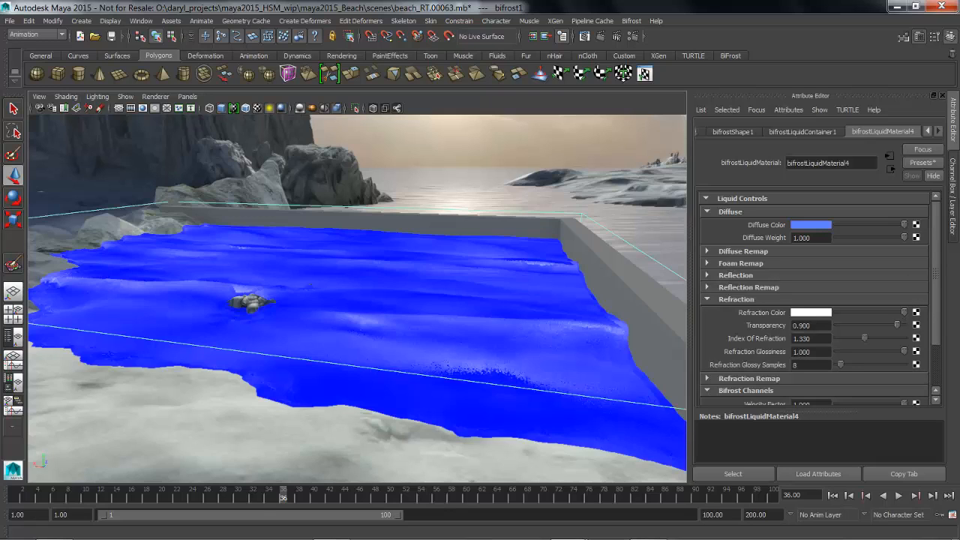
Step: Expand bifrostLiquidMaterial4's Foam Remap settings, frame the whole water area with the horizon and shoreline, and render frame 36 with mental ray
click(707, 264)
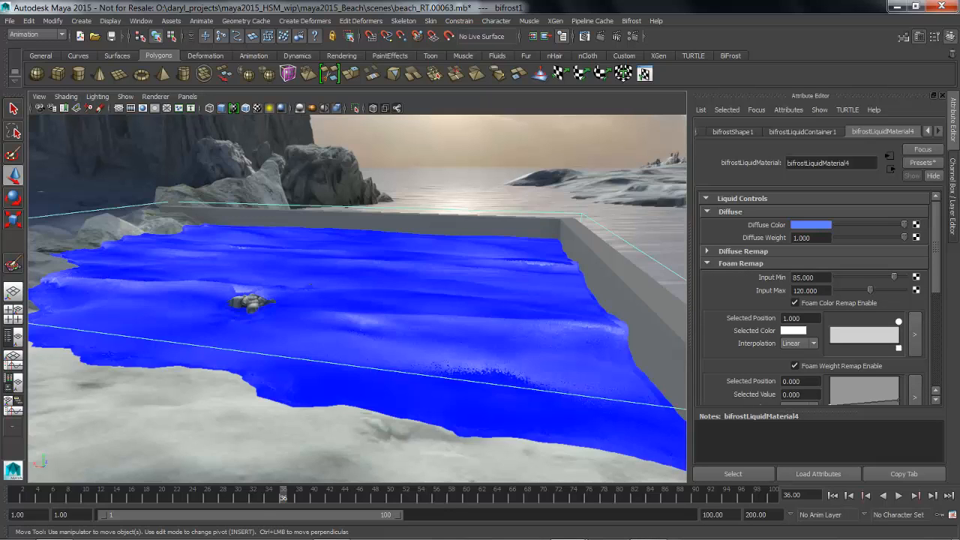
alt+drag(357, 298, 348, 314)
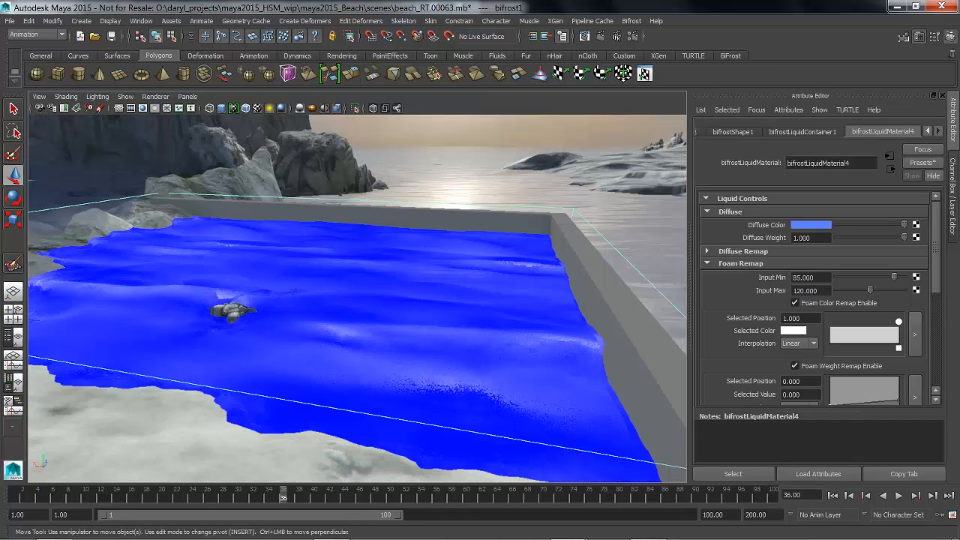
alt+drag(356, 307, 360, 294)
alt+middle_drag(360, 293, 361, 339)
scroll(361, 339, down, 2)
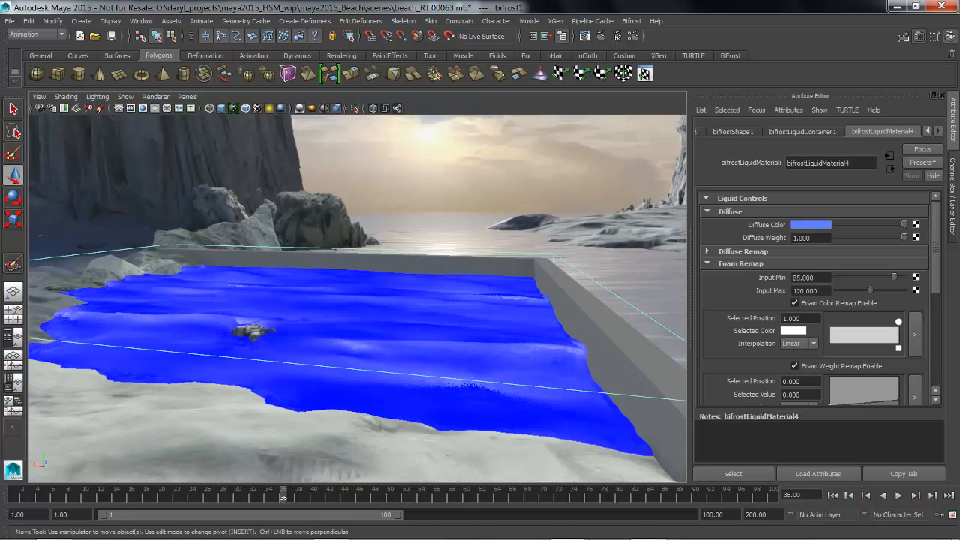
alt+middle_drag(361, 339, 375, 319)
scroll(375, 320, up, 1)
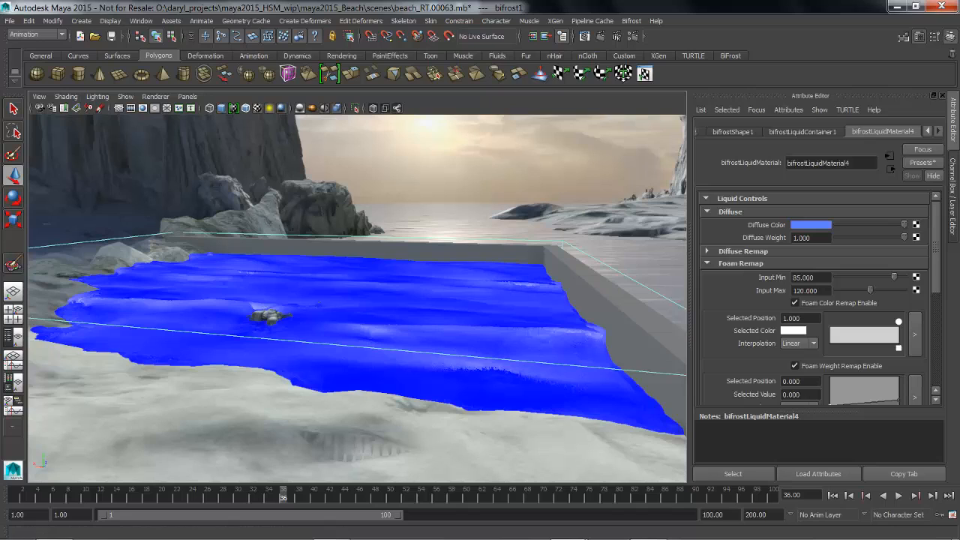
click(600, 36)
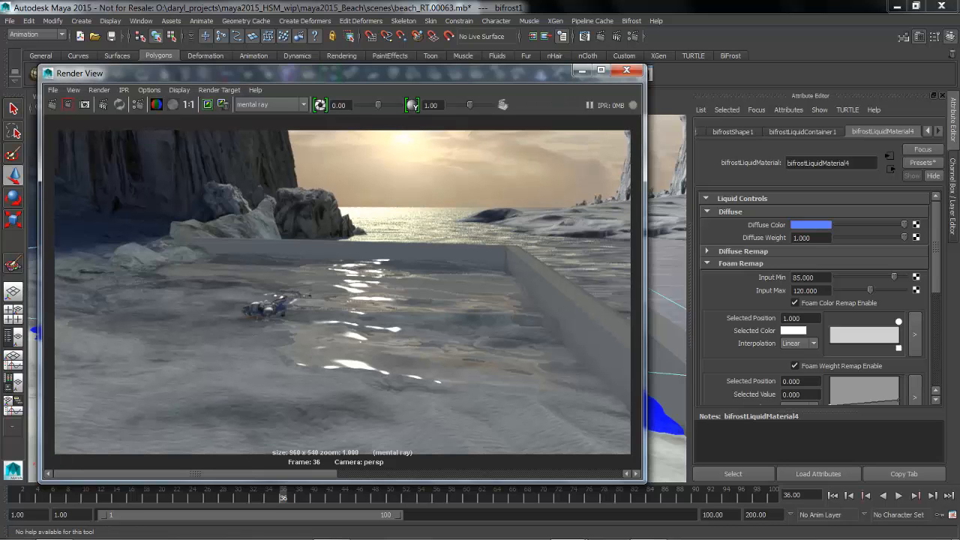
Step: Set the Foam Remap's Input Min to 0 and Input Max to 3
double_click(804, 277)
text(0)
key(Return)
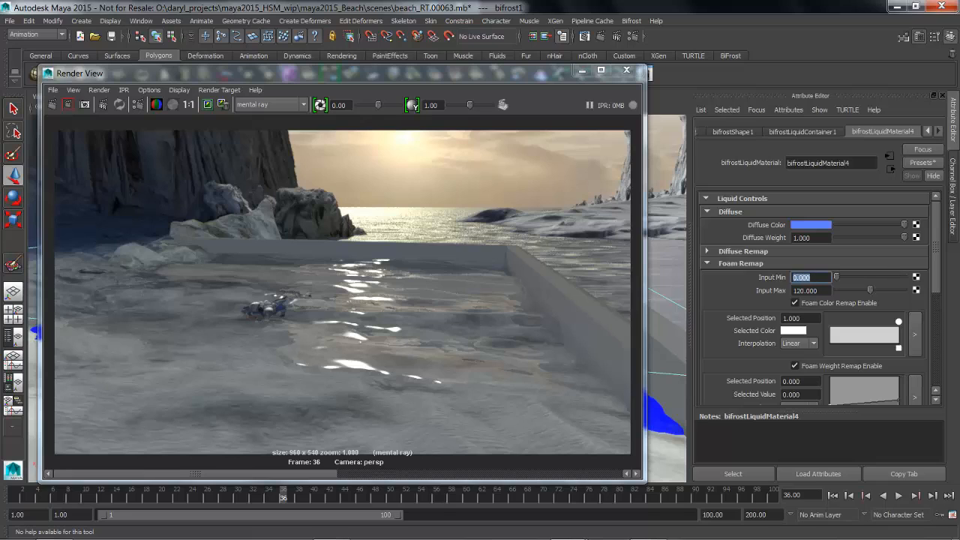
key(Tab)
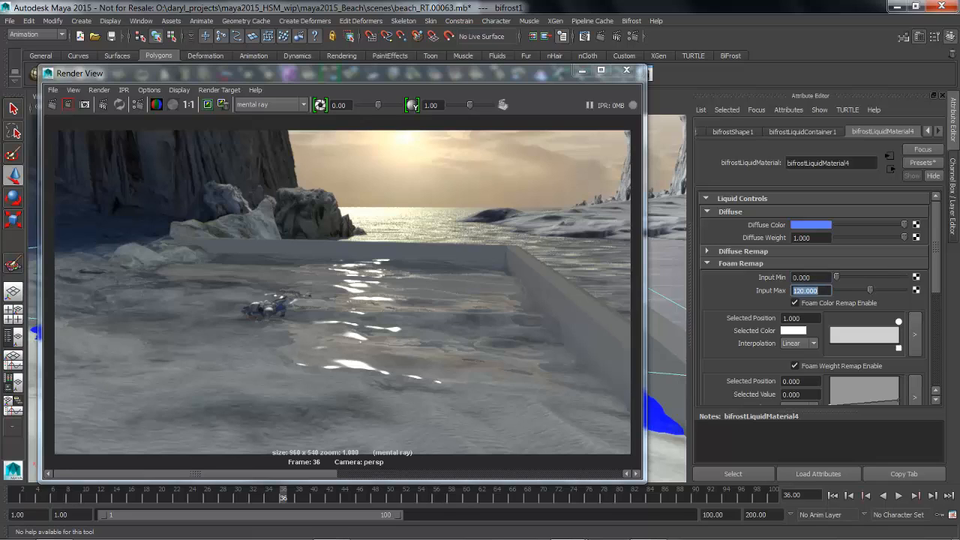
text(1)
key(Return)
Step: Add a grey (V 0.438) foam color point at position 0.061, and shape the foam weight curve with points near the start and at 0.678, value 0.420
click(834, 335)
click(793, 330)
click(760, 375)
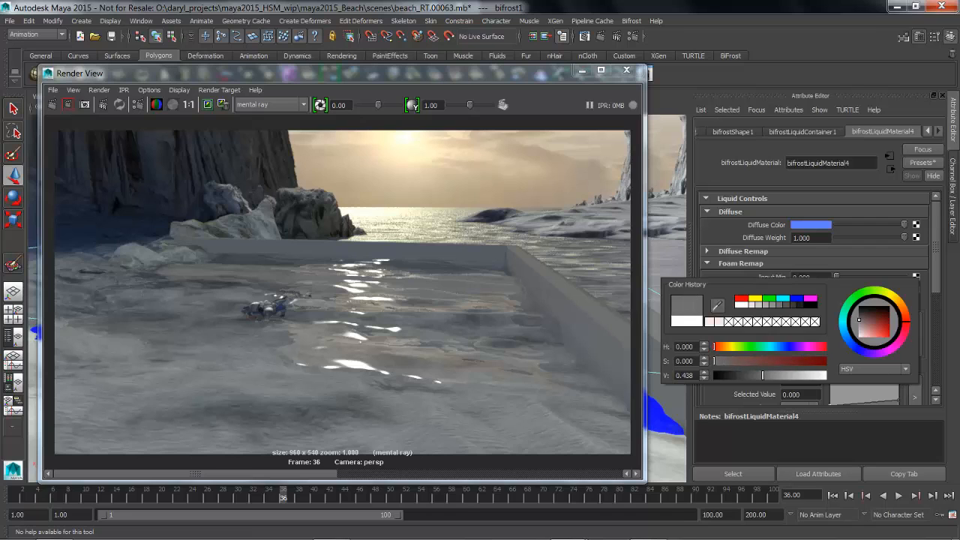
scroll(829, 364, down, 3)
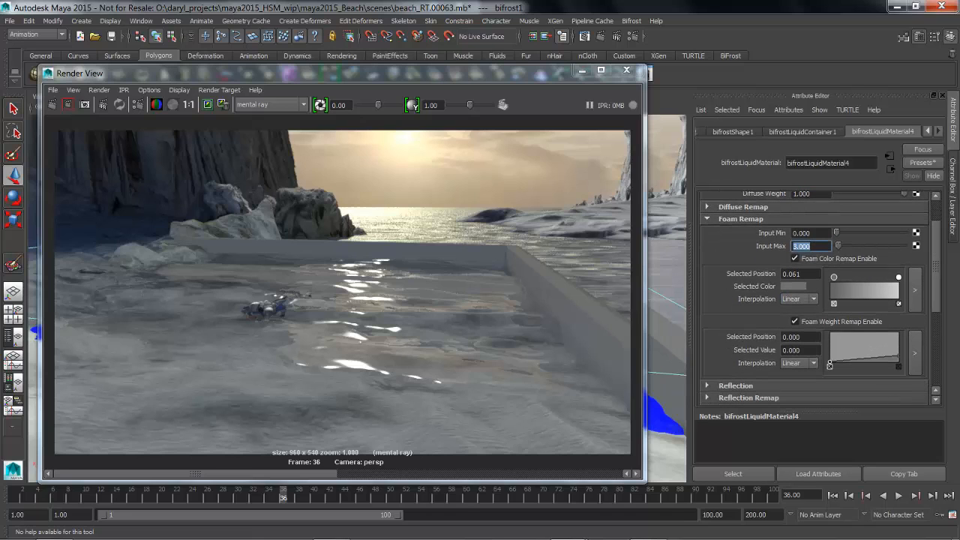
drag(899, 356, 876, 348)
click(848, 359)
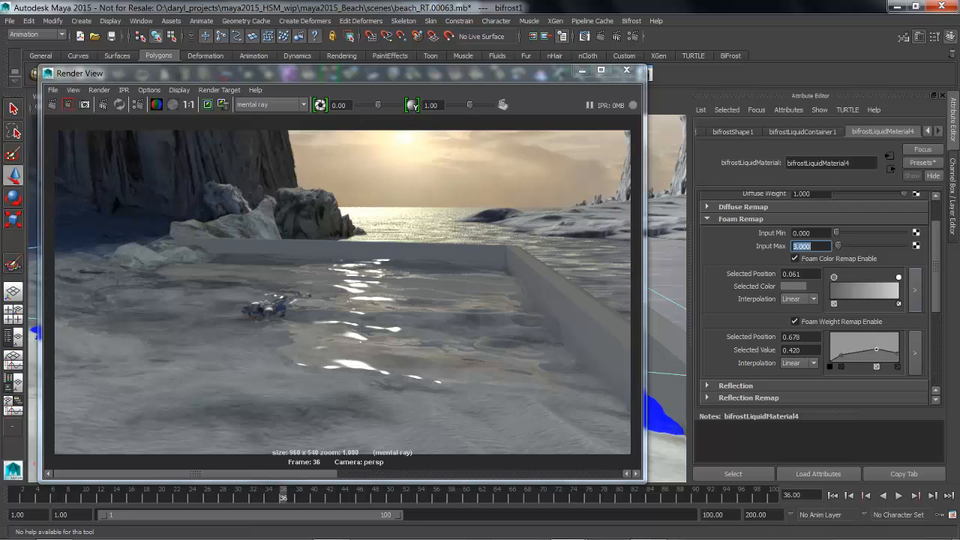
Step: Look over the material's Reflection and Diffuse Remap settings and re-render the water with the changed foam remap
scroll(813, 298, down, 1)
click(707, 353)
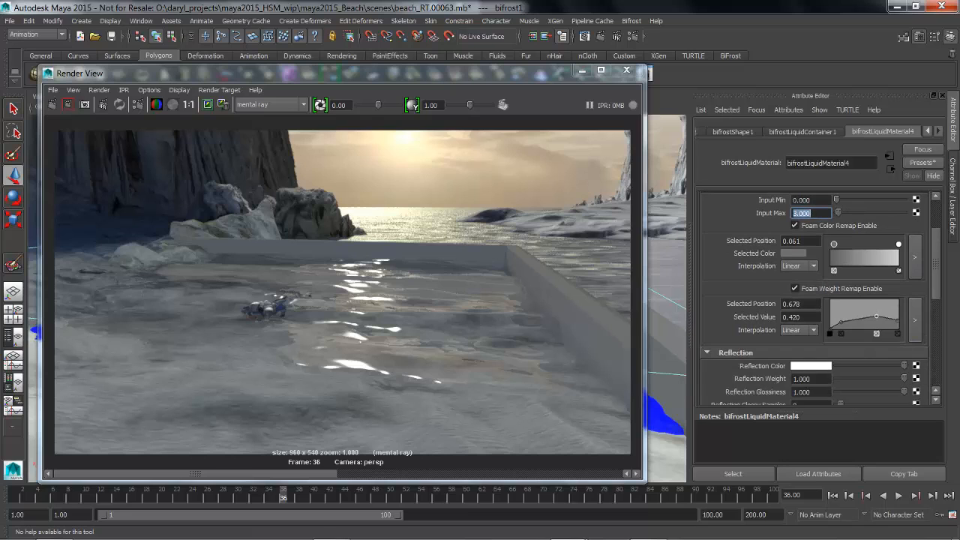
scroll(814, 298, down, 5)
scroll(814, 298, up, 10)
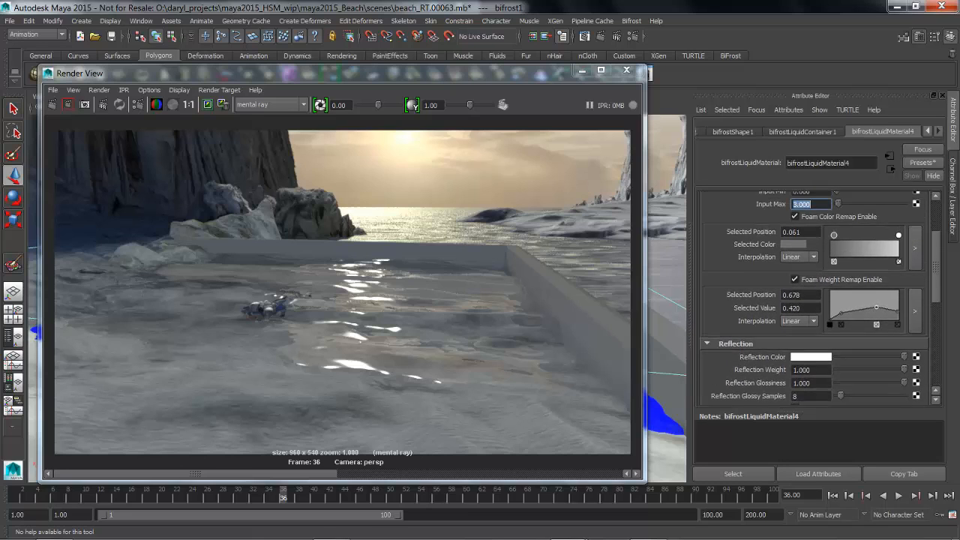
scroll(814, 297, up, 1)
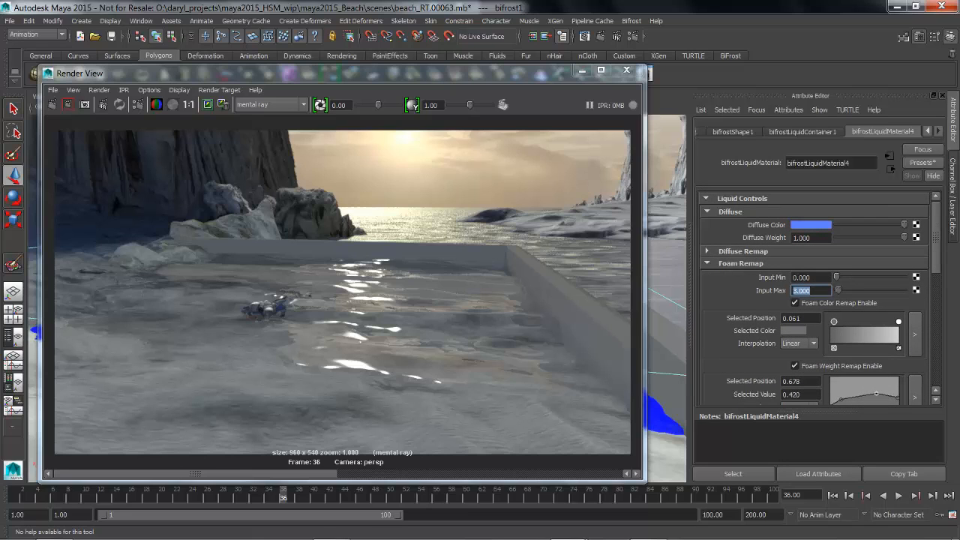
click(707, 251)
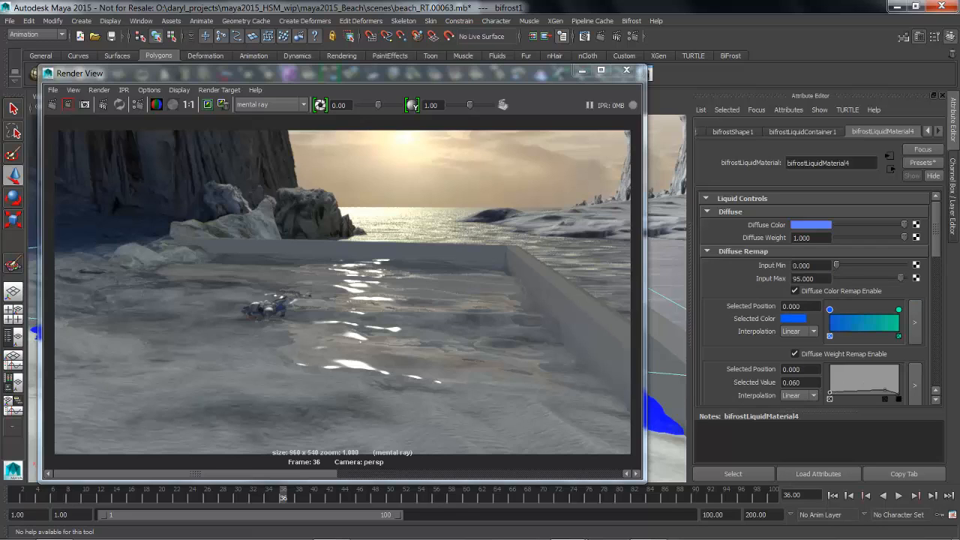
click(707, 251)
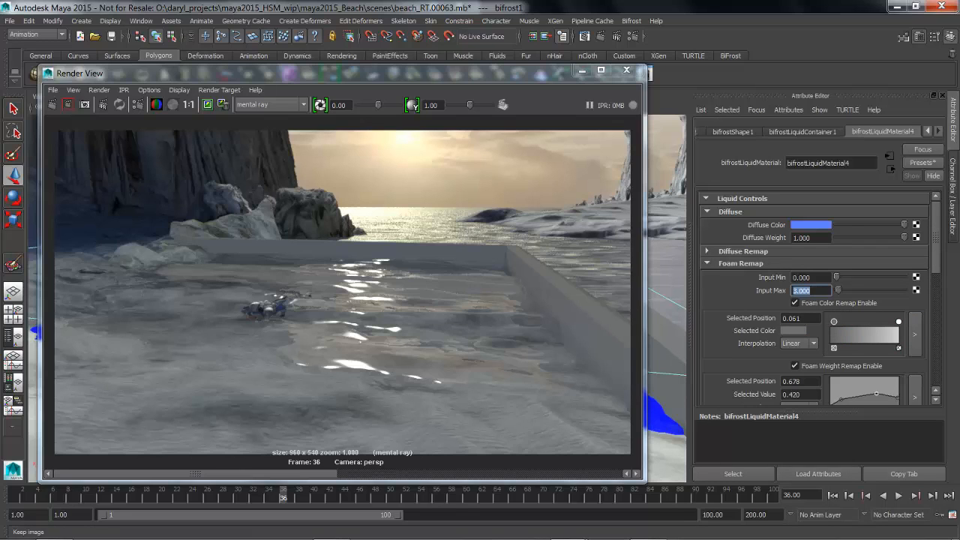
click(68, 104)
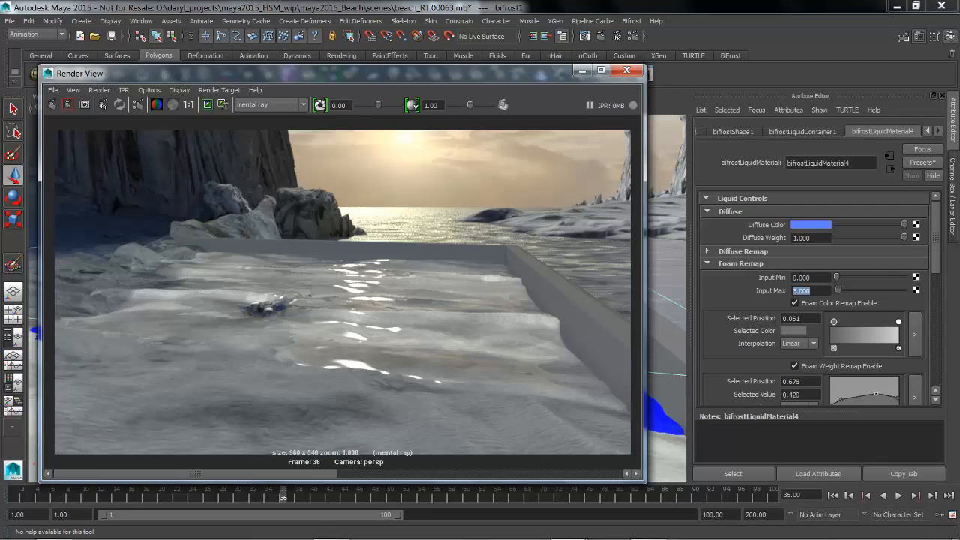
Step: Compare the new foam render repeatedly with the earlier kept render, and close the Render View
key(ctrl+Right)
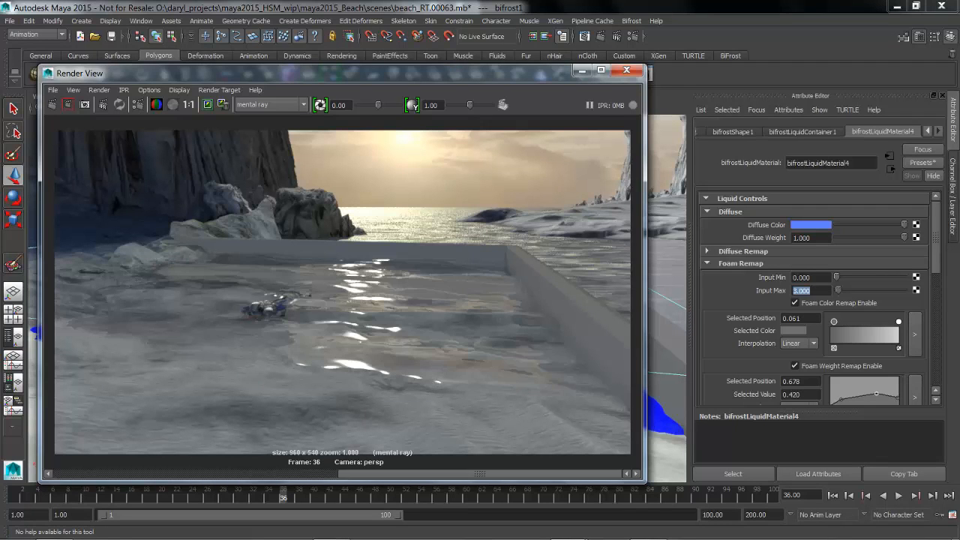
key(ctrl+Left)
key(ctrl+Right)
key(ctrl+Left)
key(ctrl+Right)
key(ctrl+Left)
key(ctrl+Right)
key(ctrl+Left)
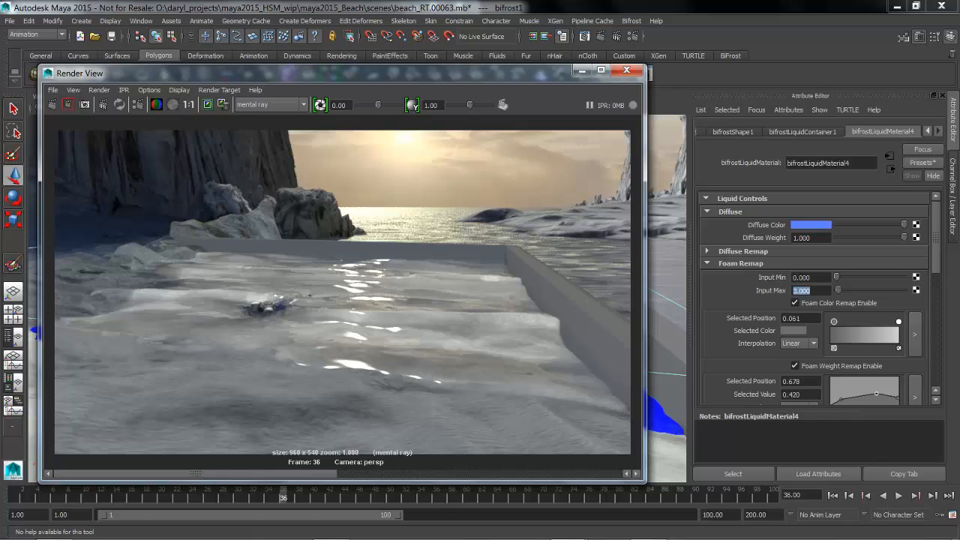
key(ctrl+Right)
key(ctrl+Left)
click(626, 70)
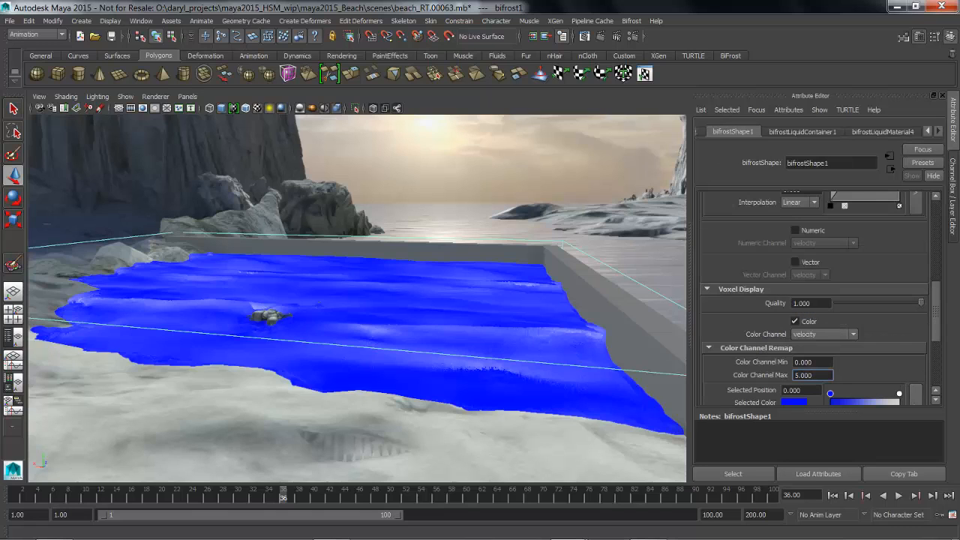
Step: Display bifrostShape1 as particles instead of voxels, reducing Max Particle Display Count to 56738 and Point Size to 1
scroll(821, 298, up, 10)
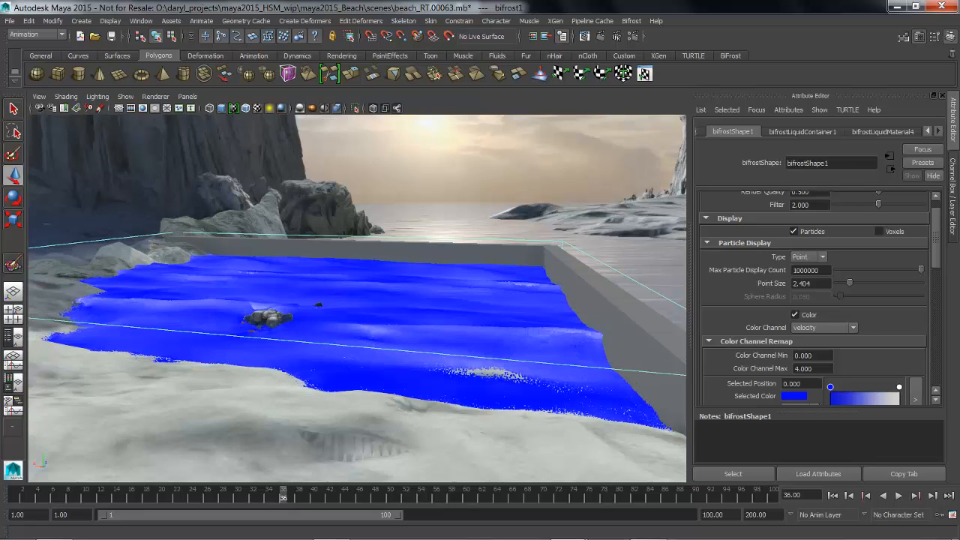
drag(921, 270, 835, 283)
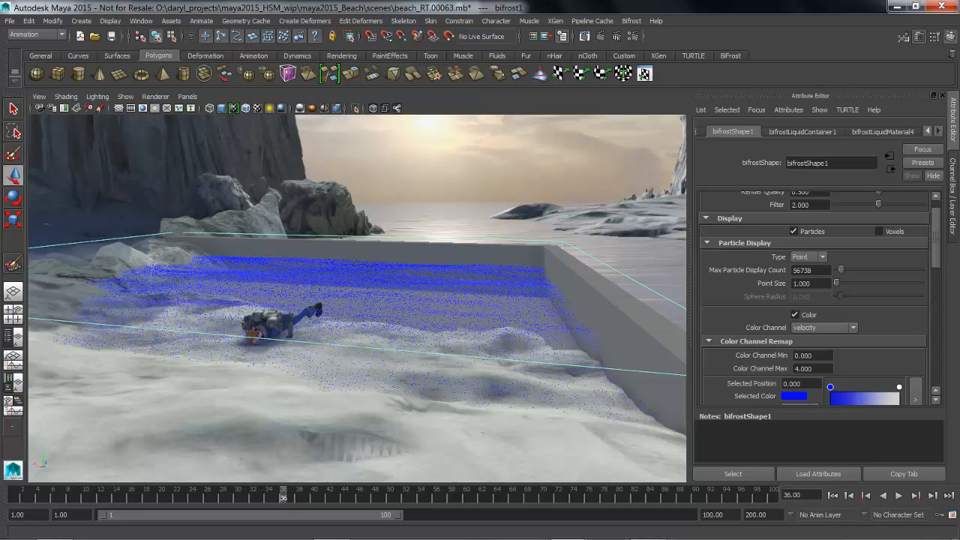
alt+drag(449, 293, 397, 311)
alt+right_drag(398, 311, 483, 311)
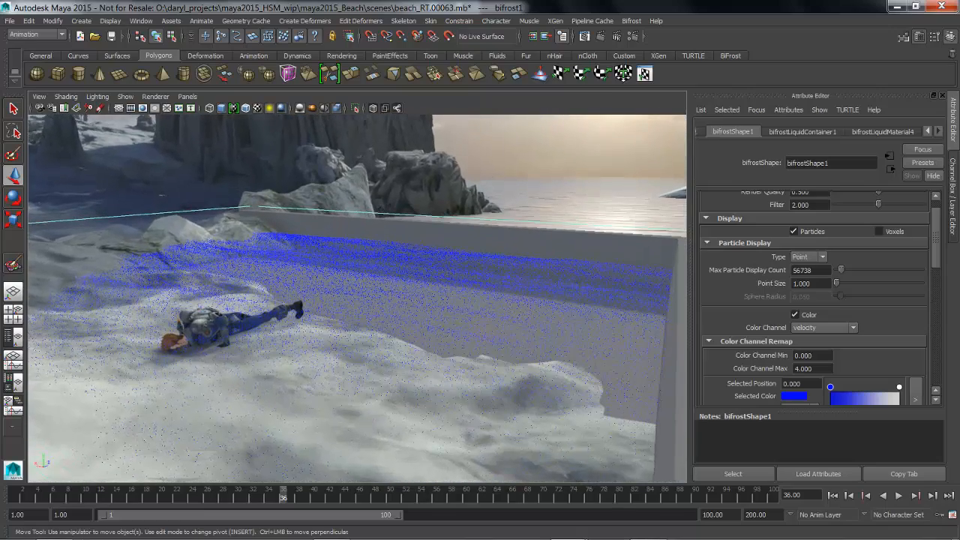
alt+middle_drag(450, 315, 467, 292)
Step: Enable Bifrost Meshing for bifrostShape1 to generate a polygon water surface
drag(935, 237, 934, 343)
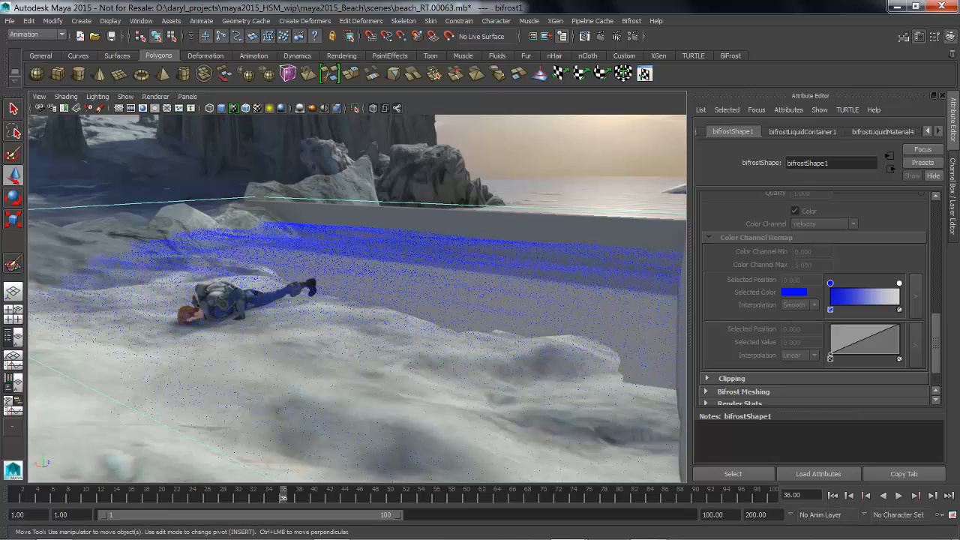
scroll(814, 300, down, 2)
click(742, 366)
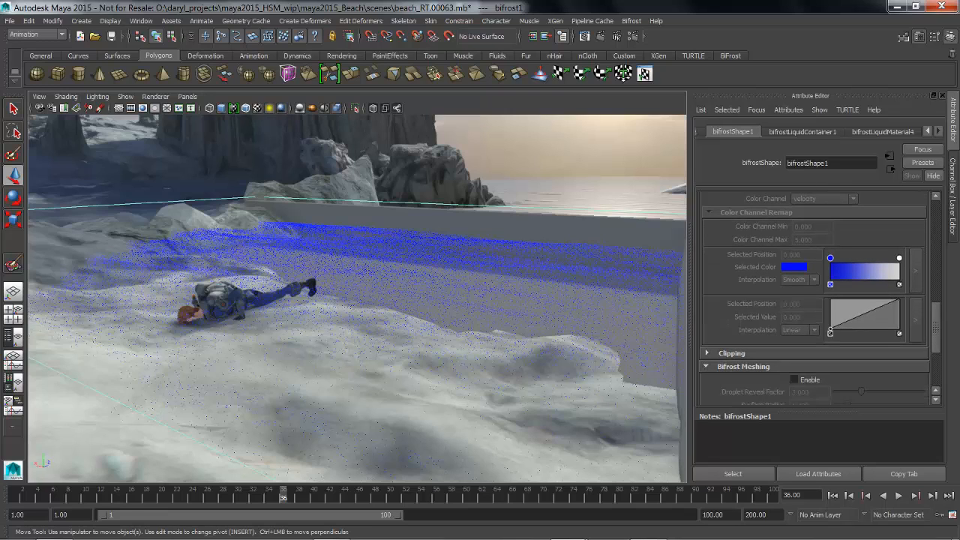
scroll(814, 300, down, 6)
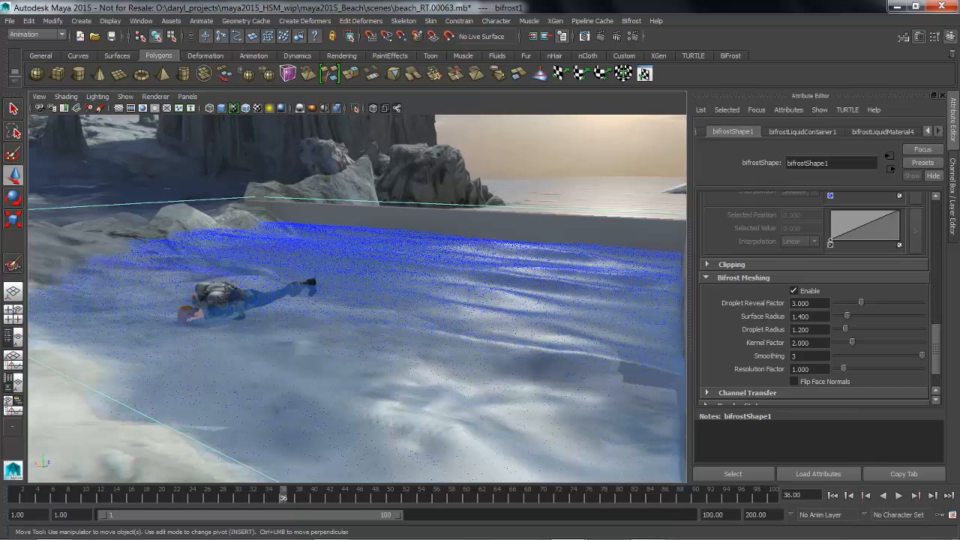
Step: Select the generated water mesh and examine the Alembic options for exporting the selection, closing the options without exporting
mouse_move(357, 315)
alt+mouse_down()
mouse_move(366, 289)
mouse_move(364, 298)
alt+mouse_up()
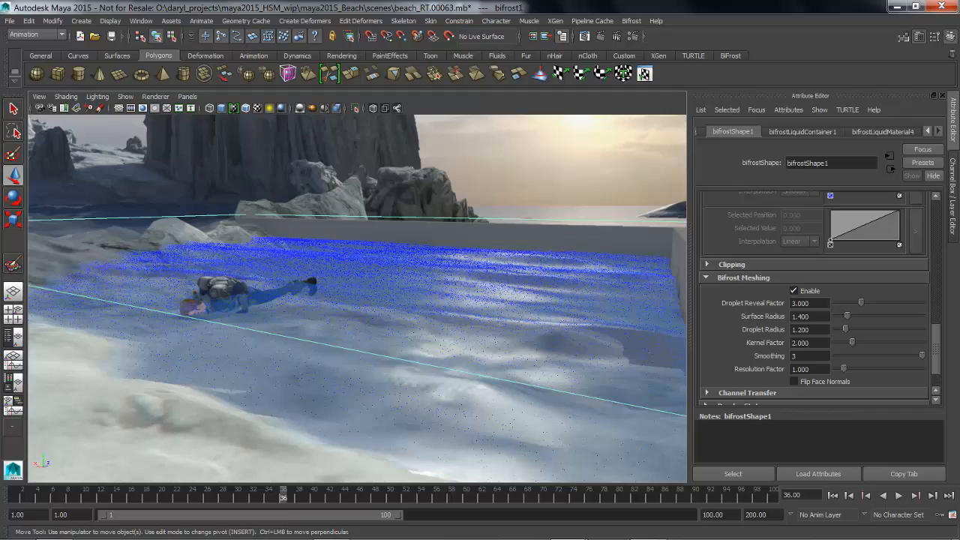
click(368, 323)
alt+drag(367, 323, 390, 333)
alt+middle_drag(390, 334, 346, 315)
click(593, 20)
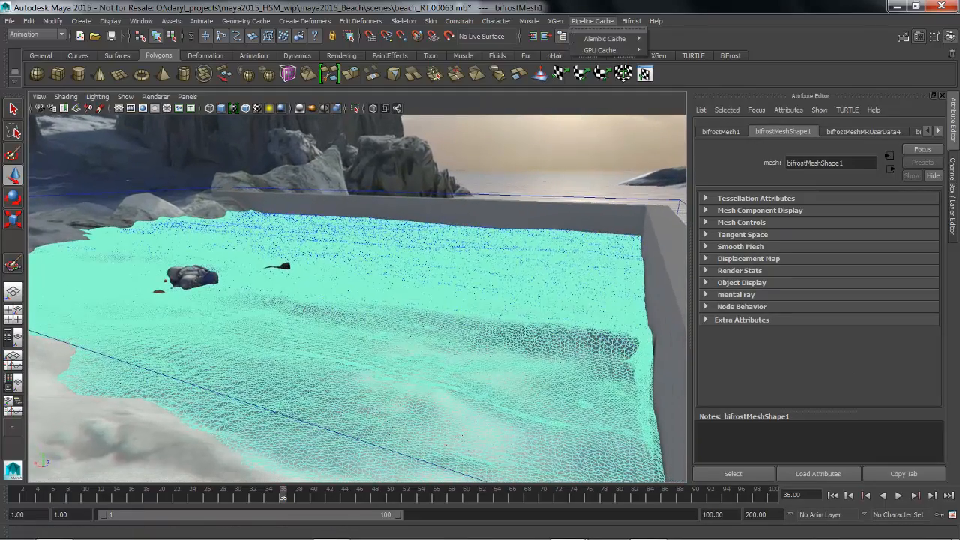
mouse_move(604, 38)
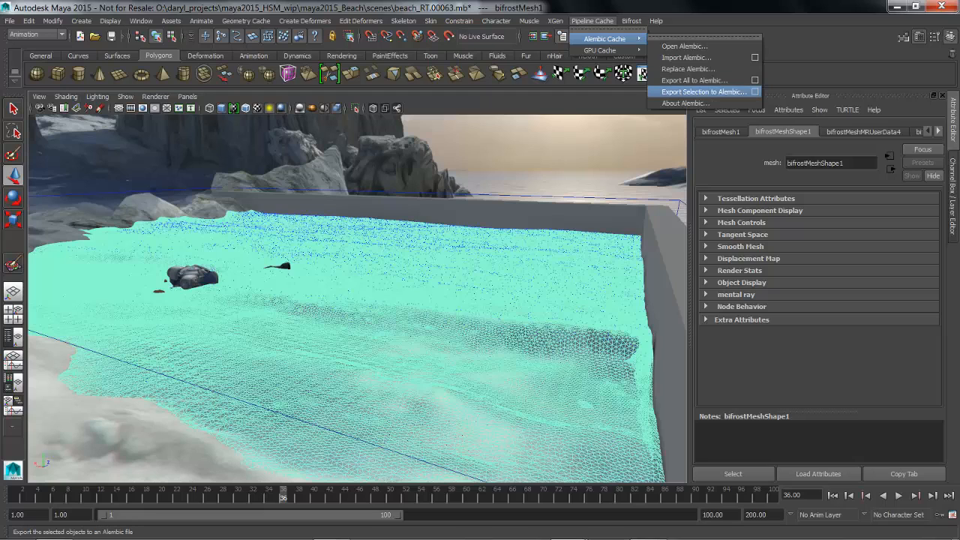
click(754, 92)
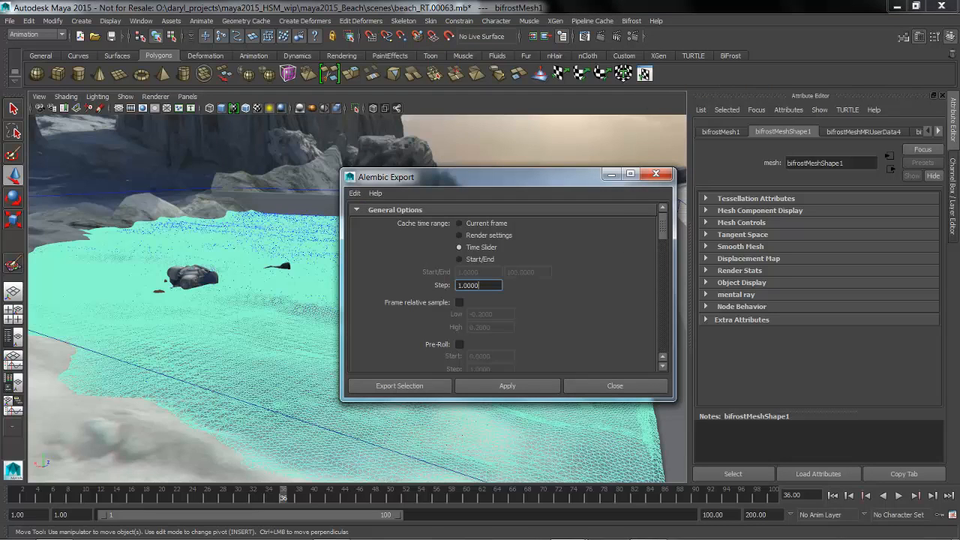
scroll(503, 286, down, 15)
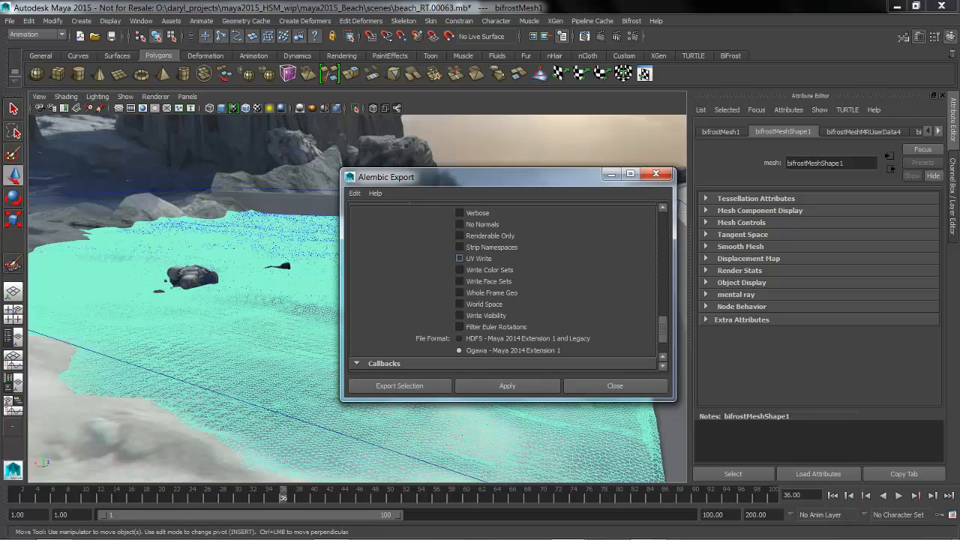
click(615, 385)
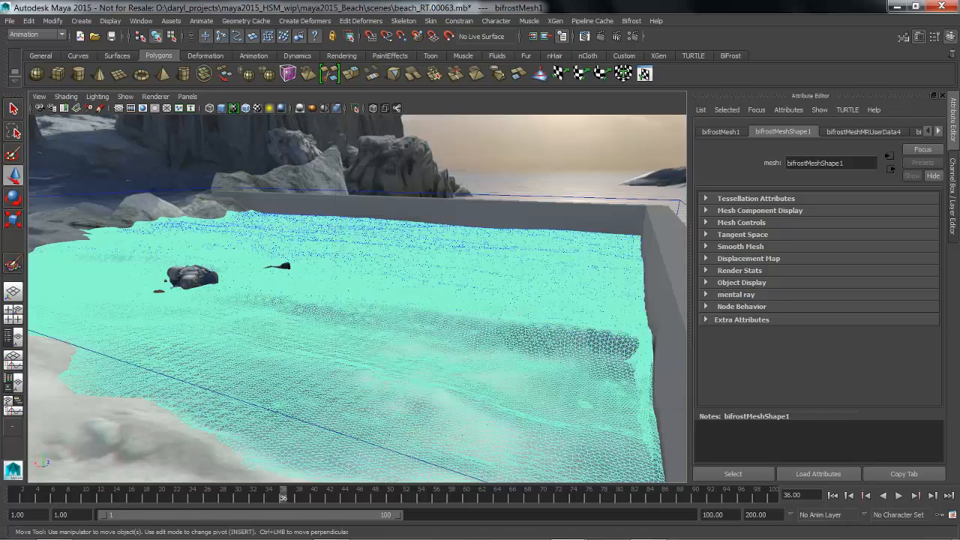
Step: Delete the generated water mesh and the Bifrost liquid from the beach scene
alt+drag(360, 300, 337, 315)
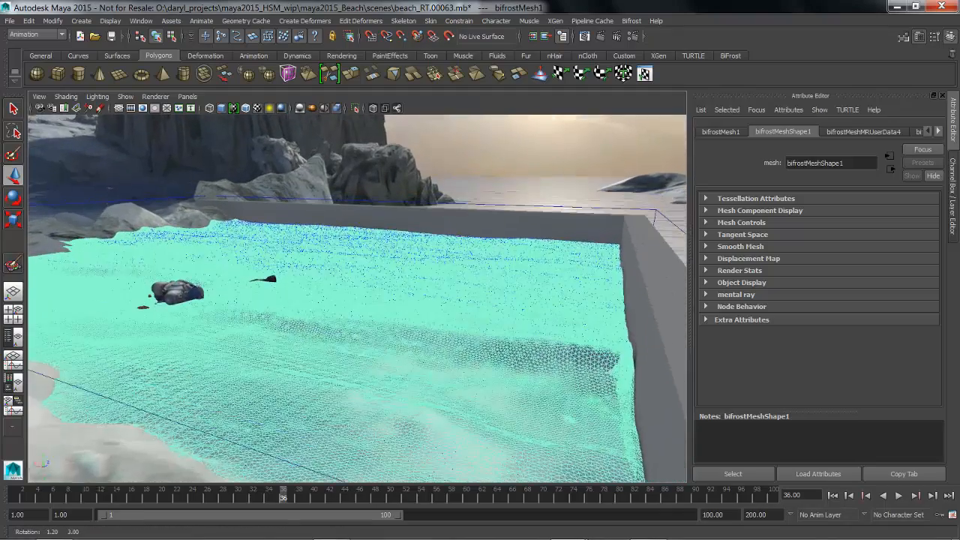
alt+right_drag(337, 315, 311, 315)
key(Delete)
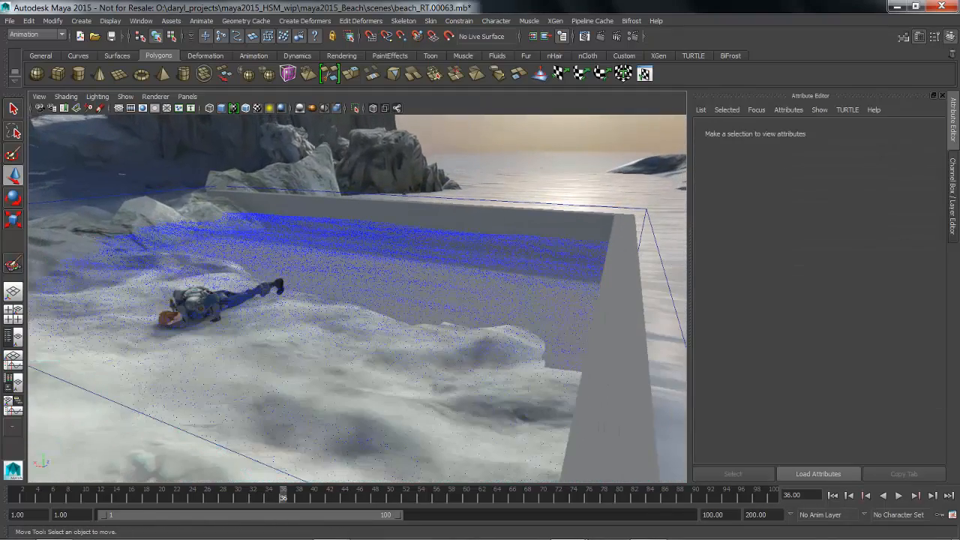
click(649, 220)
key(Delete)
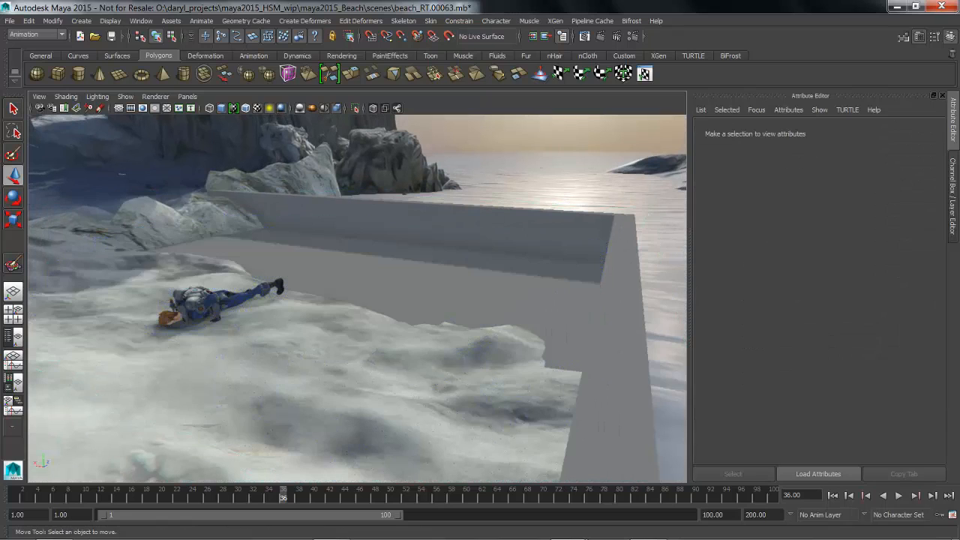
alt+drag(360, 300, 416, 291)
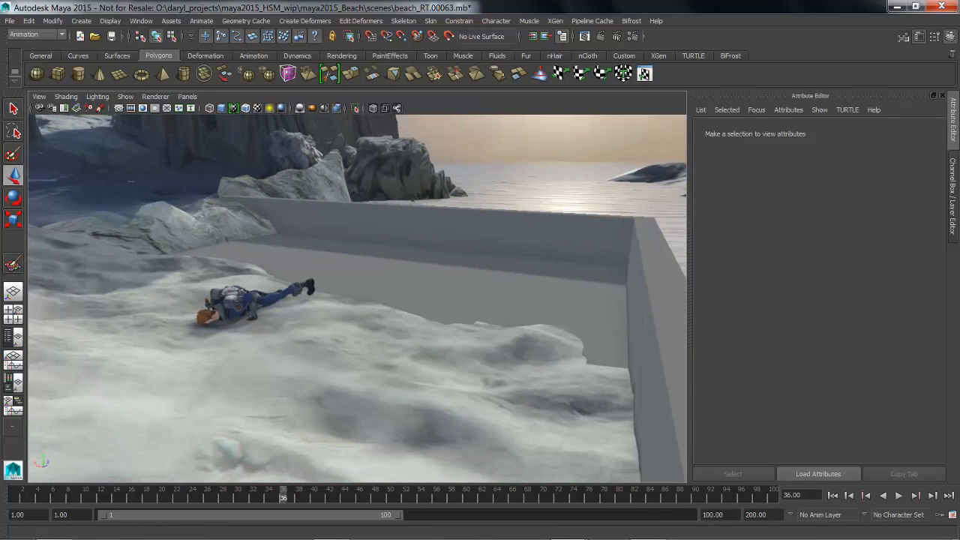
Step: Import the Alembic file beach_mid.abc from the ioFX (I:) drive into the beach scene
click(592, 20)
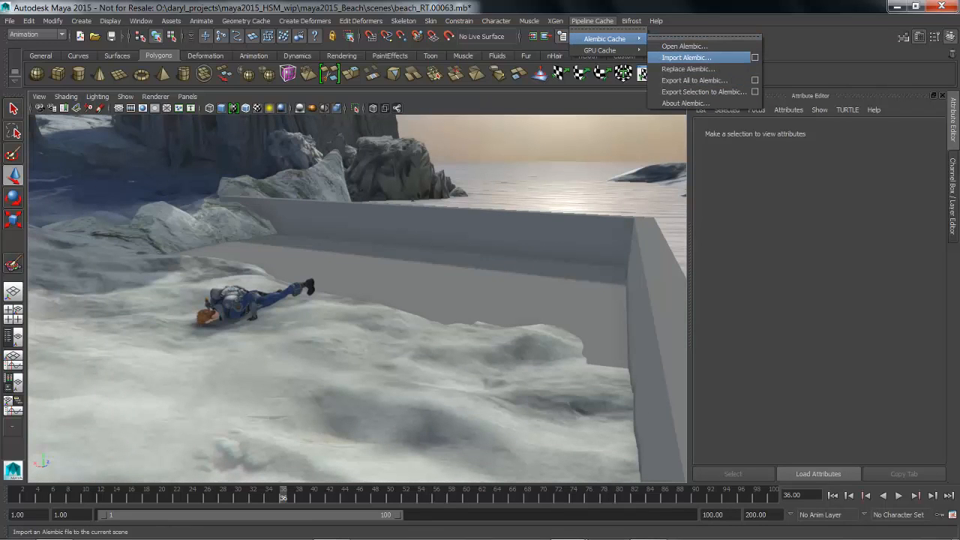
click(686, 57)
scroll(143, 378, down, 1)
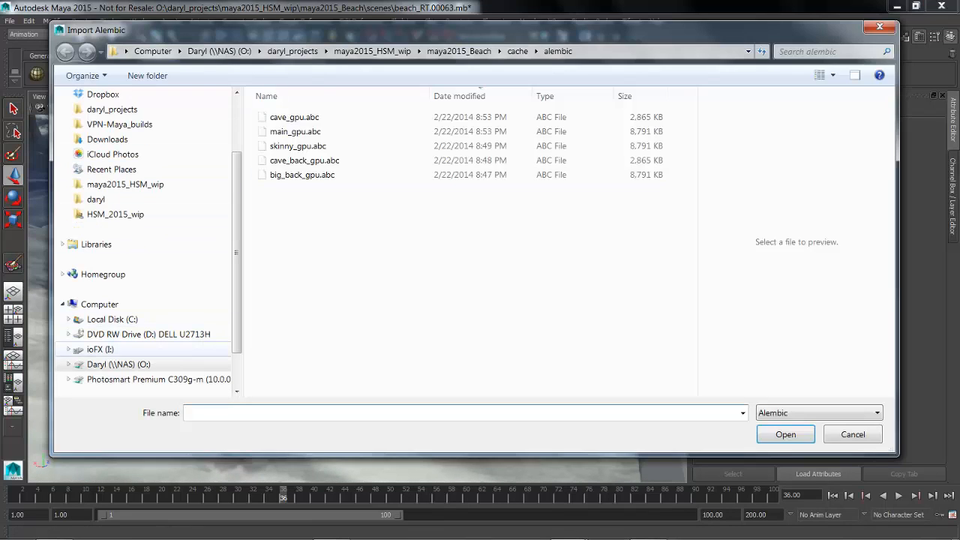
click(99, 349)
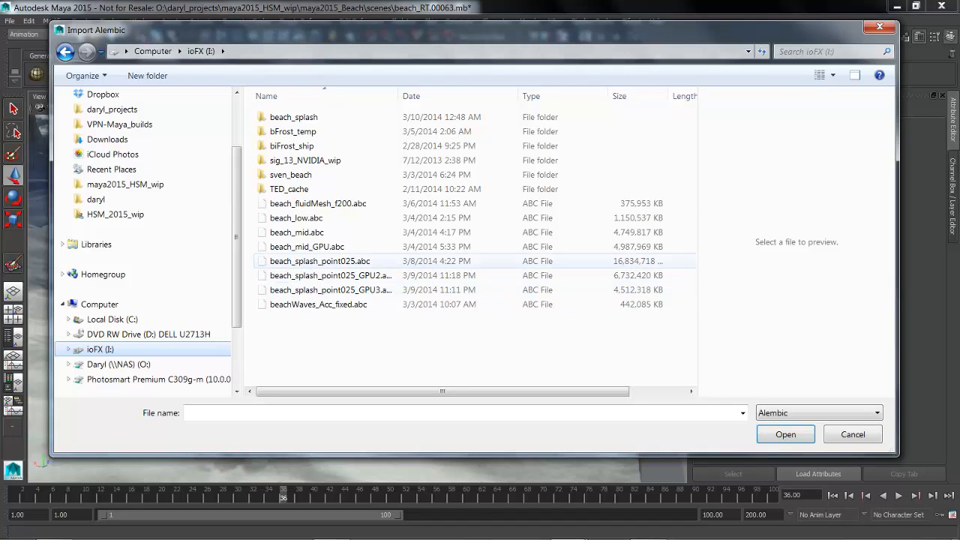
click(297, 233)
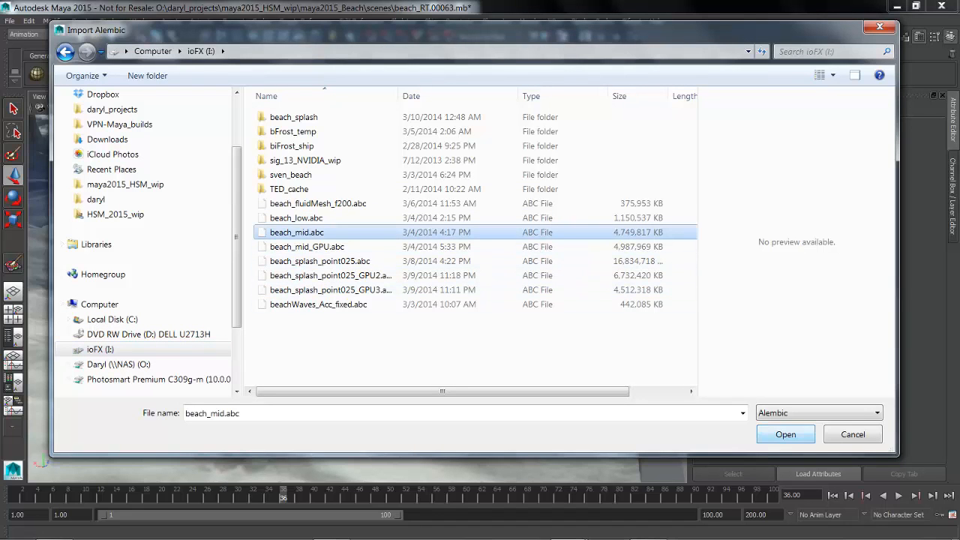
click(785, 434)
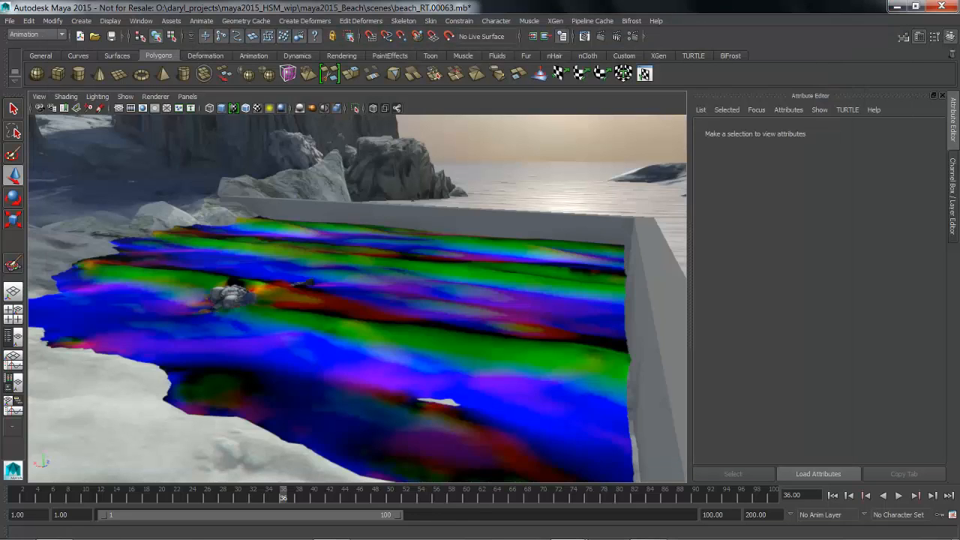
Step: Go to frame 53 and switch the imported water mesh to its red-on-black color set display
mouse_move(360, 300)
alt+mouse_down()
mouse_move(398, 326)
mouse_move(465, 348)
mouse_move(352, 323)
mouse_move(349, 306)
mouse_move(375, 361)
mouse_move(341, 298)
alt+mouse_up()
click(349, 306)
click(420, 157)
alt+middle_drag(420, 157, 432, 145)
alt+middle_drag(390, 293, 343, 260)
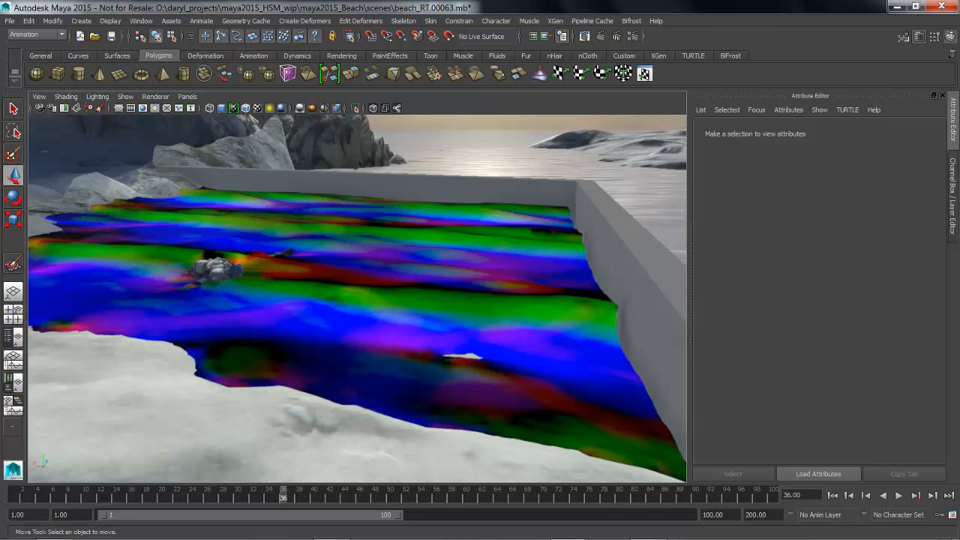
click(413, 495)
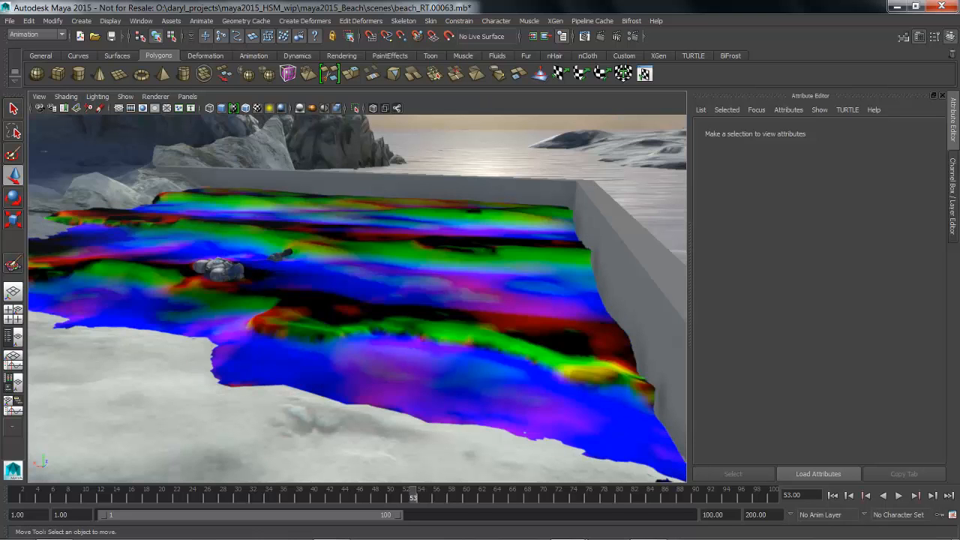
alt+drag(450, 247, 405, 271)
mouse_move(485, 251)
right_down()
mouse_move(485, 428)
mouse_move(555, 439)
mouse_move(495, 449)
mouse_move(491, 439)
mouse_move(528, 439)
mouse_move(577, 460)
mouse_move(577, 471)
right_up()
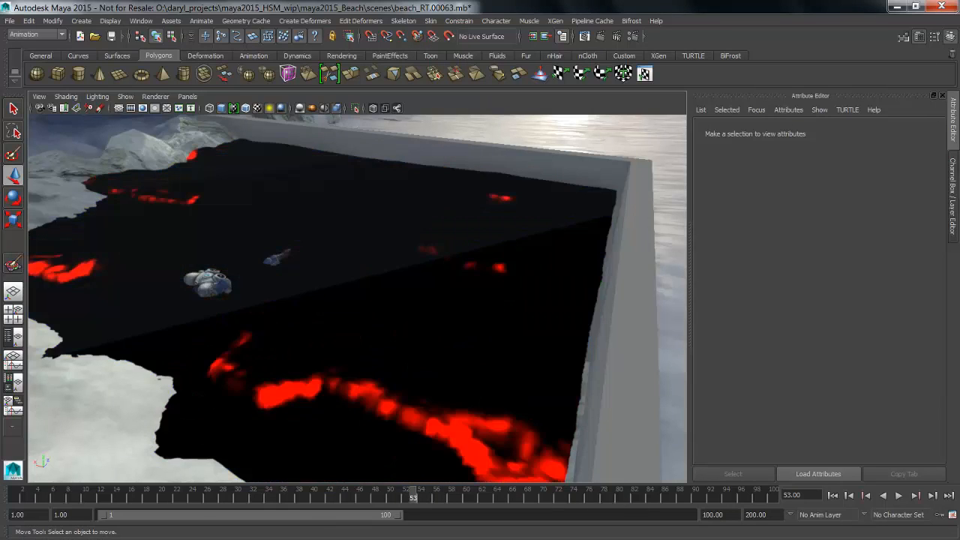
Step: Examine the red areas of the color set along the wave crests and shoreline from several angles
alt+drag(480, 337, 491, 311)
alt+drag(419, 353, 472, 319)
alt+middle_drag(472, 318, 491, 345)
alt+drag(491, 345, 525, 319)
alt+middle_drag(525, 319, 532, 334)
alt+drag(532, 333, 588, 304)
alt+drag(480, 322, 495, 322)
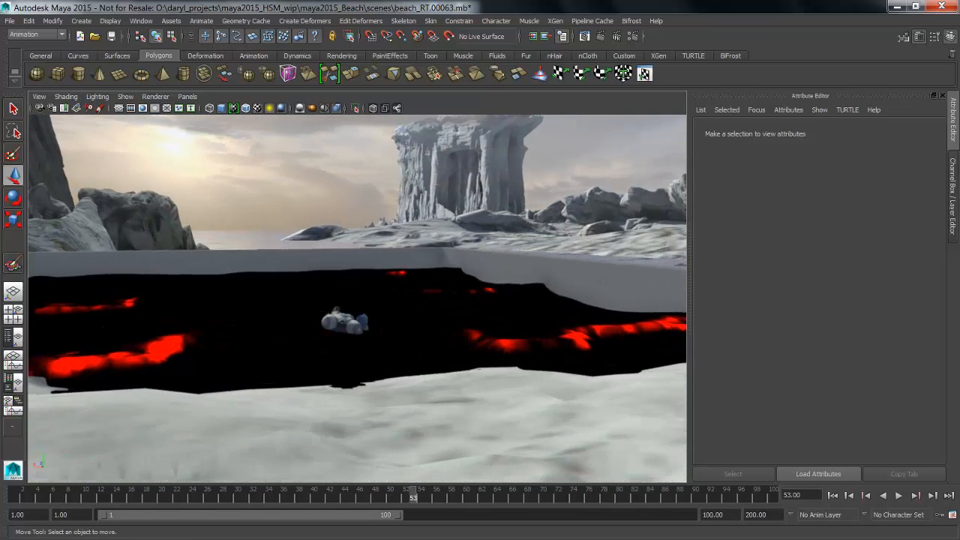
alt+middle_drag(494, 322, 510, 343)
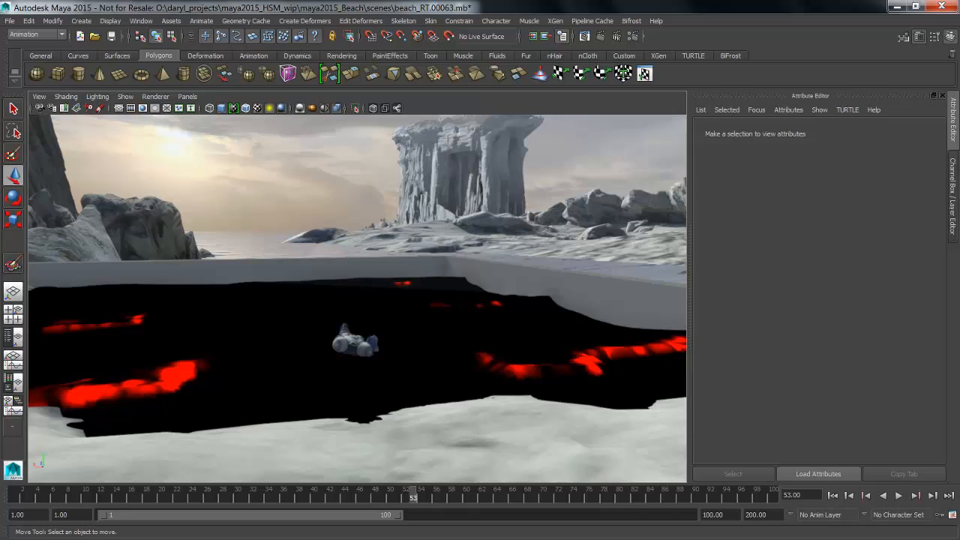
alt+drag(450, 322, 448, 333)
alt+middle_drag(448, 334, 448, 300)
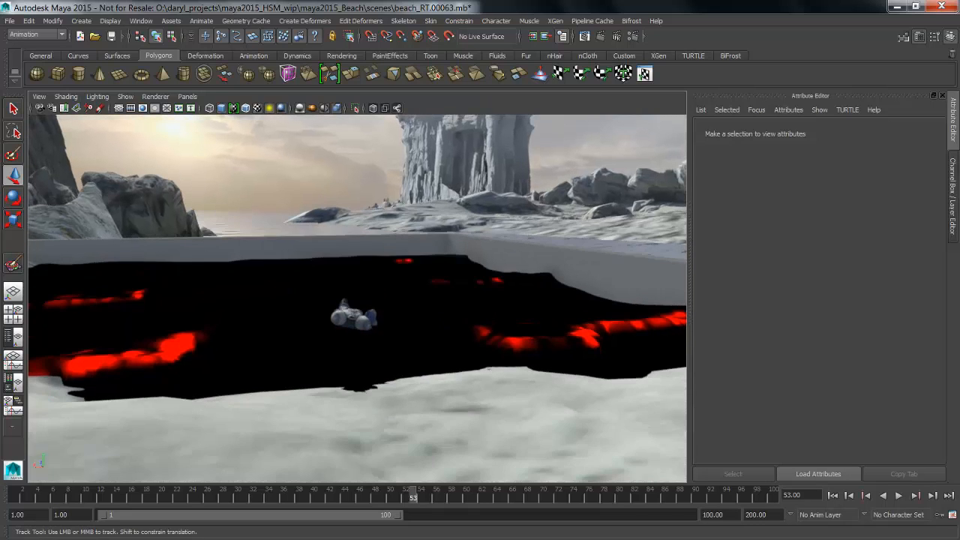
Step: Clear the imported water mesh from the view and delete the leftover bifrostLiquid1 and bifrostKillplane1 nodes
click(449, 315)
key(ctrl+h)
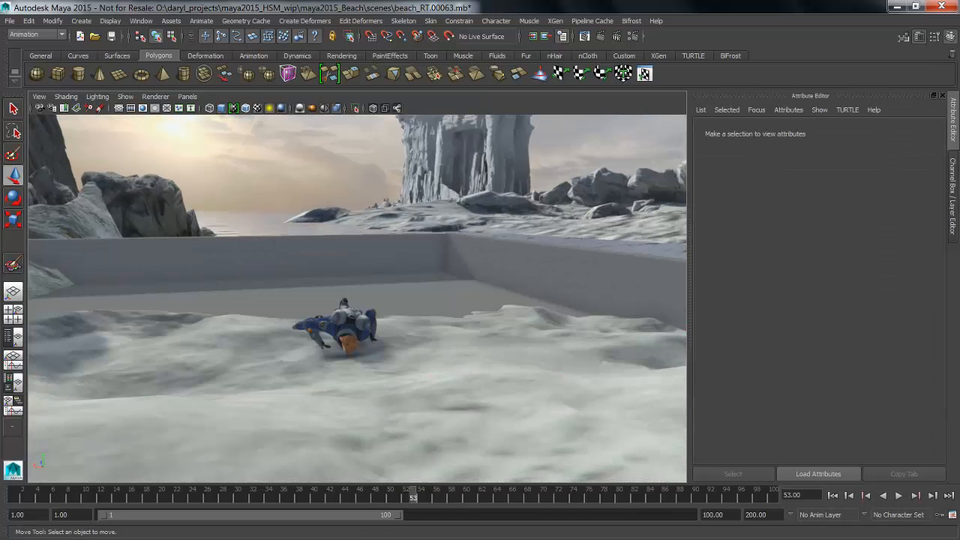
key(space)
drag(398, 222, 398, 248)
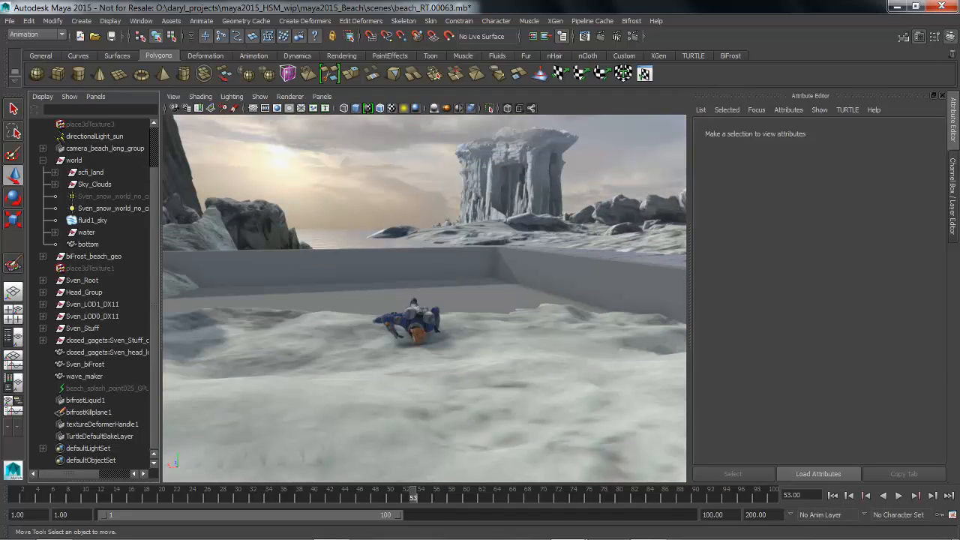
drag(85, 401, 87, 412)
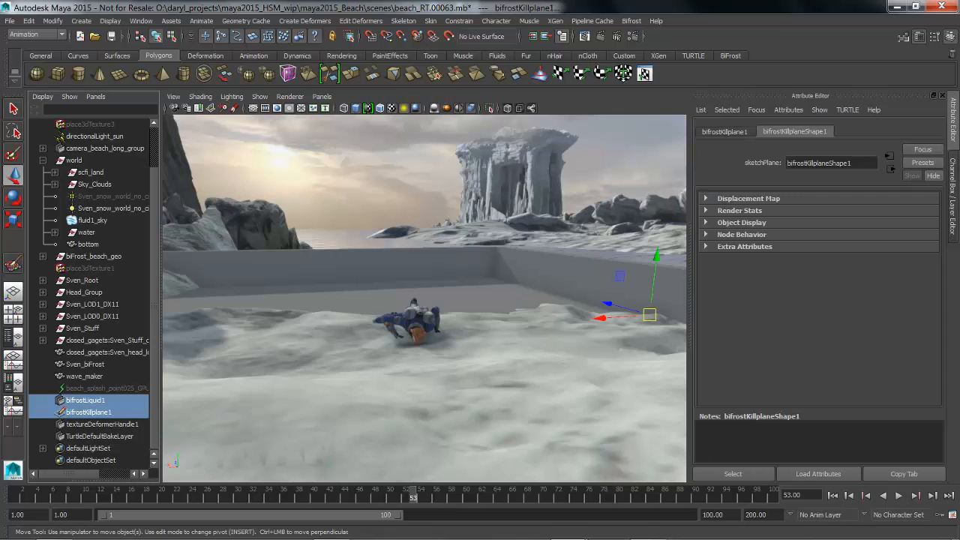
key(Delete)
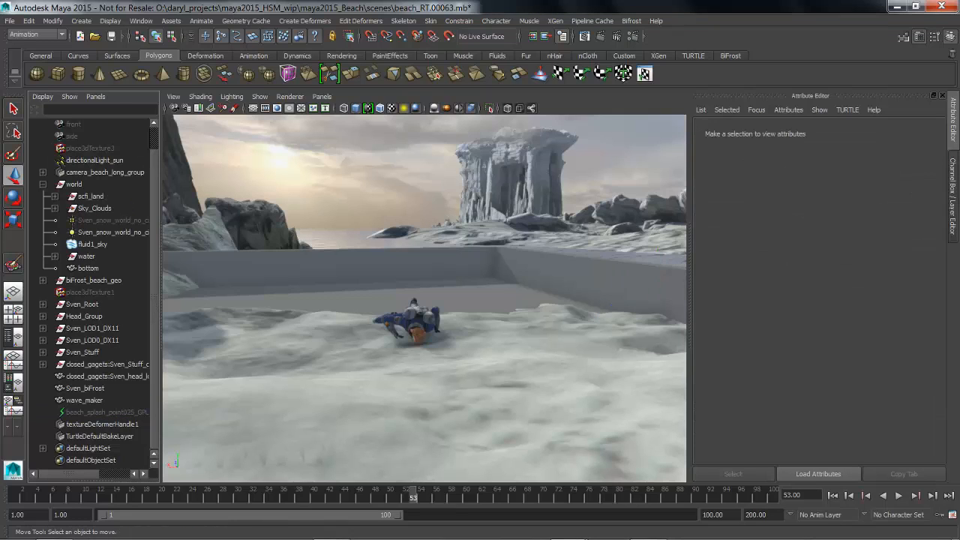
Step: Make beach_splash_point025_GPU2 visible through its Visibility attribute and enable the display of GPU Cache objects in the viewport
click(96, 412)
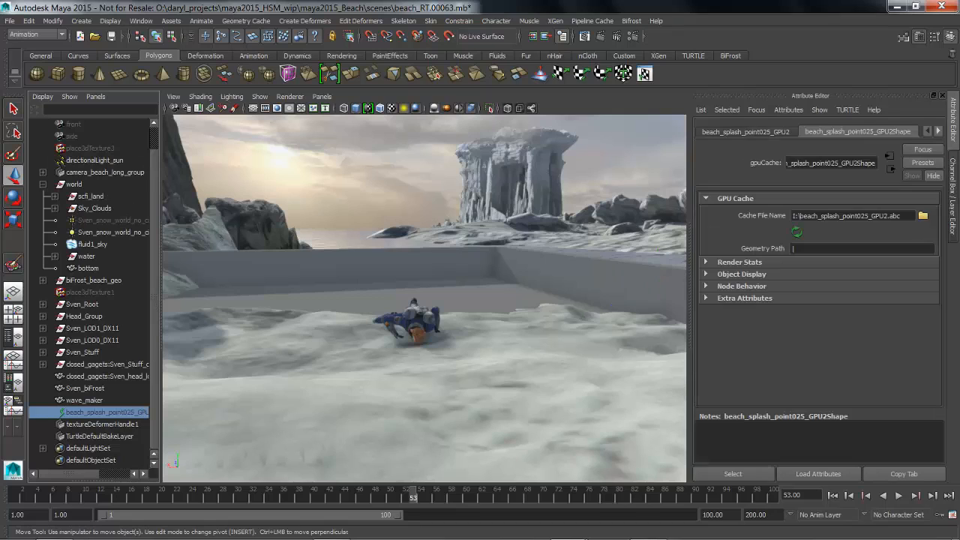
click(745, 132)
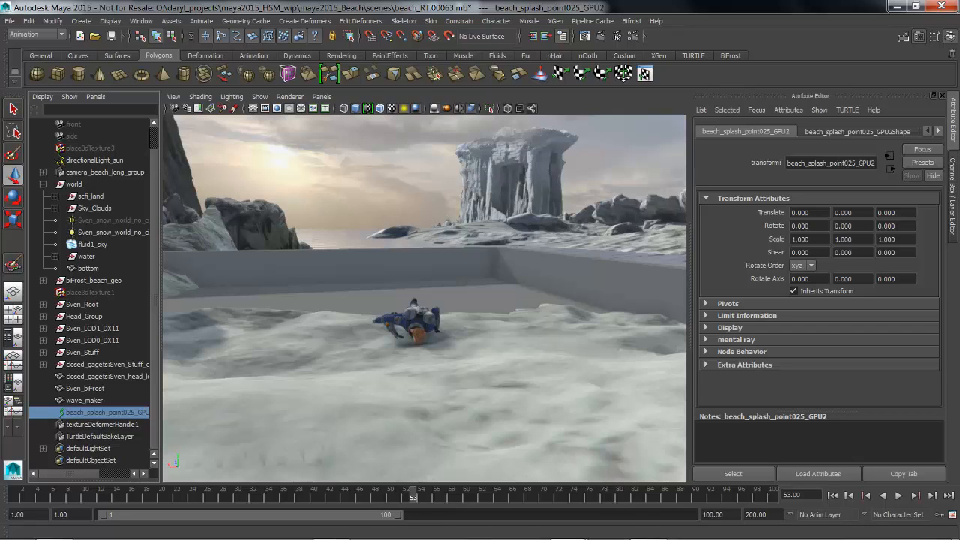
click(729, 328)
scroll(818, 300, down, 3)
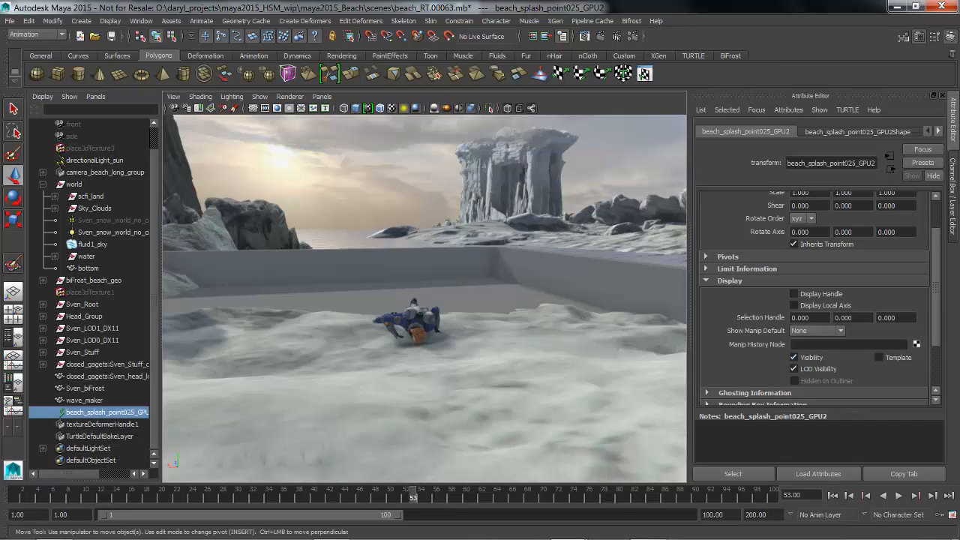
alt+drag(376, 216, 396, 213)
key(space)
click(404, 189)
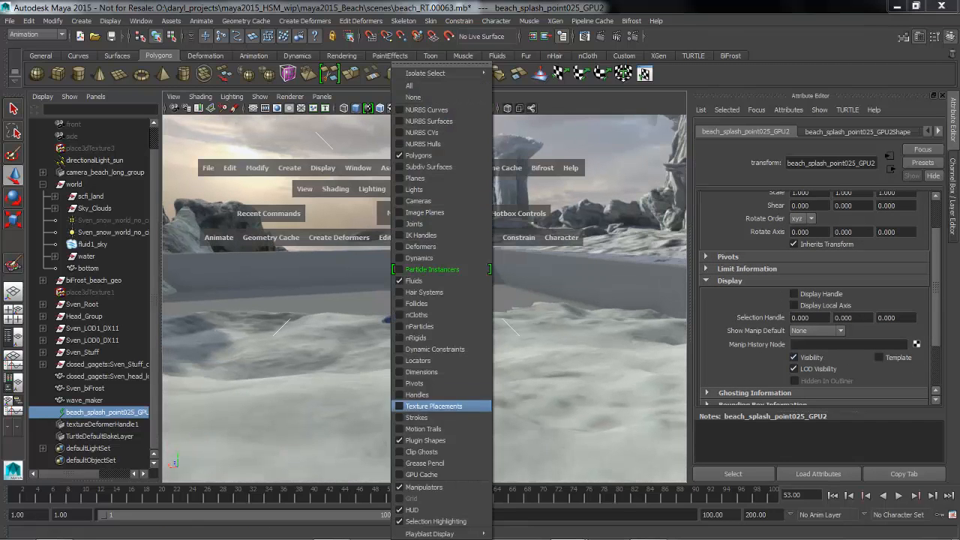
click(420, 474)
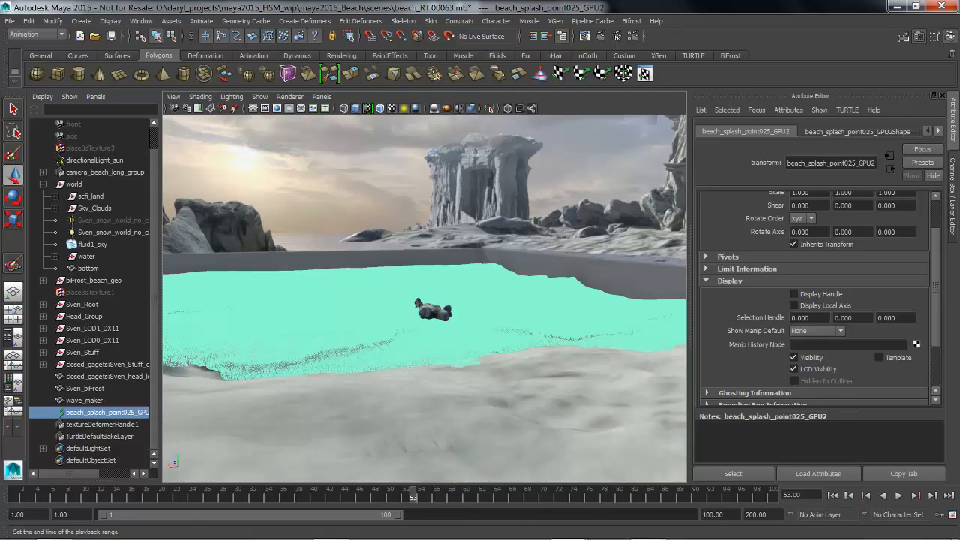
Step: Set the end time of the playback range to frame 200
alt+drag(420, 299, 408, 367)
alt+right_drag(408, 367, 450, 374)
alt+drag(449, 375, 465, 366)
alt+right_drag(464, 366, 401, 359)
alt+drag(401, 358, 402, 330)
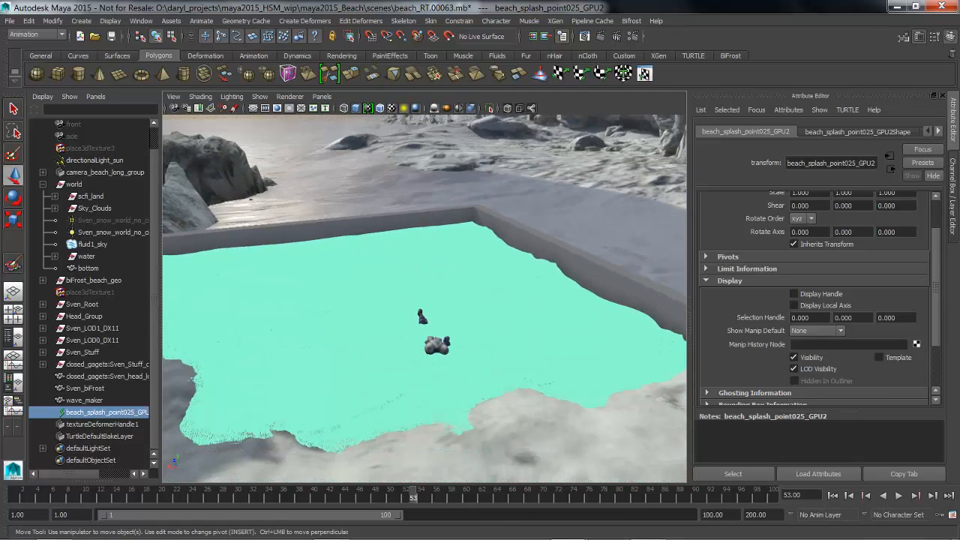
click(718, 514)
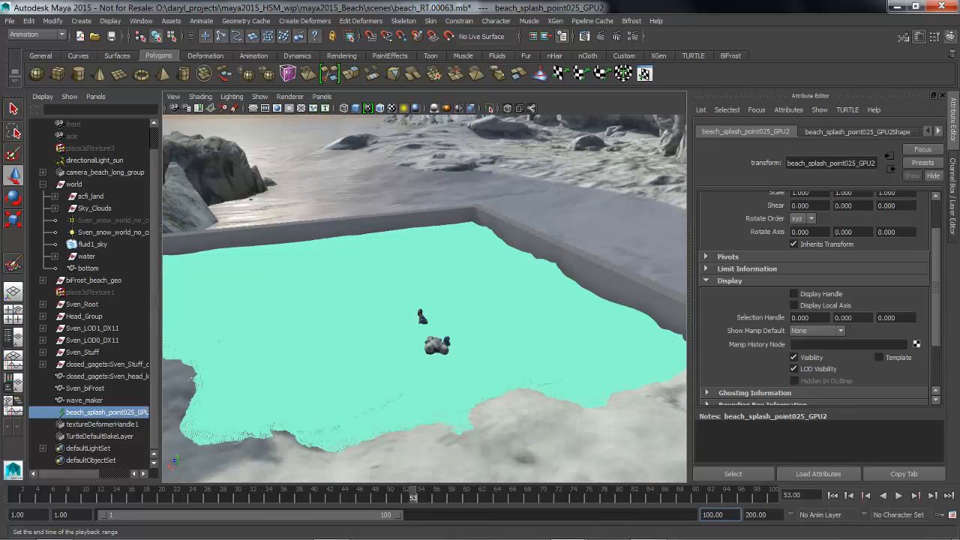
text(200)
key(Return)
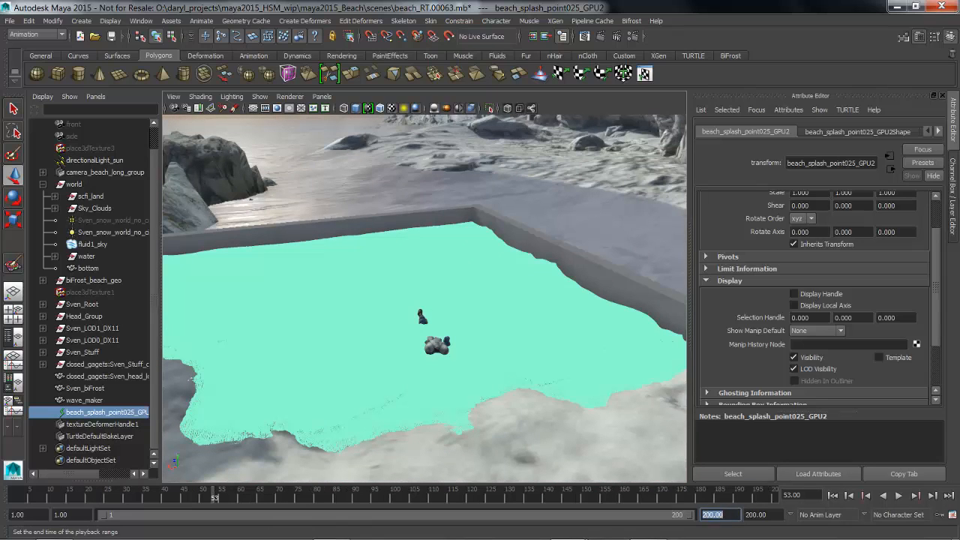
Step: Play back the GPU-cached water animation in an enlarged view, examine the waves around the character and shoreline, and stop playback
alt+drag(424, 322, 431, 292)
alt+right_drag(431, 293, 450, 295)
alt+drag(450, 296, 451, 288)
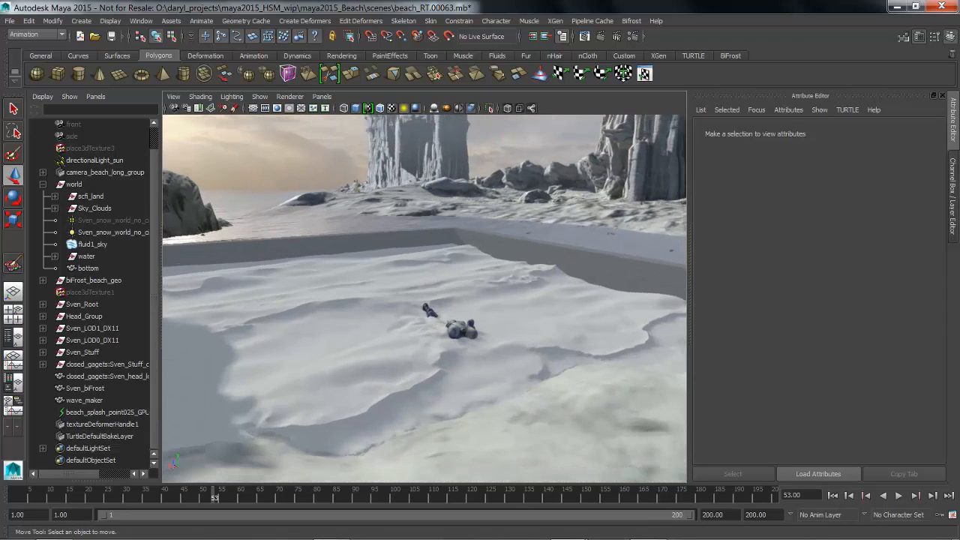
alt+middle_drag(450, 287, 430, 301)
alt+drag(430, 301, 432, 291)
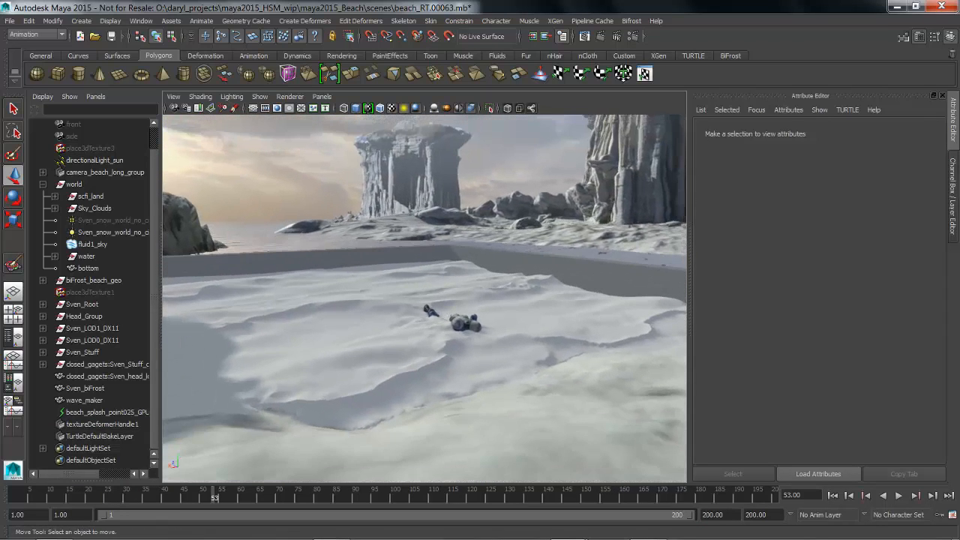
alt+middle_drag(432, 291, 480, 295)
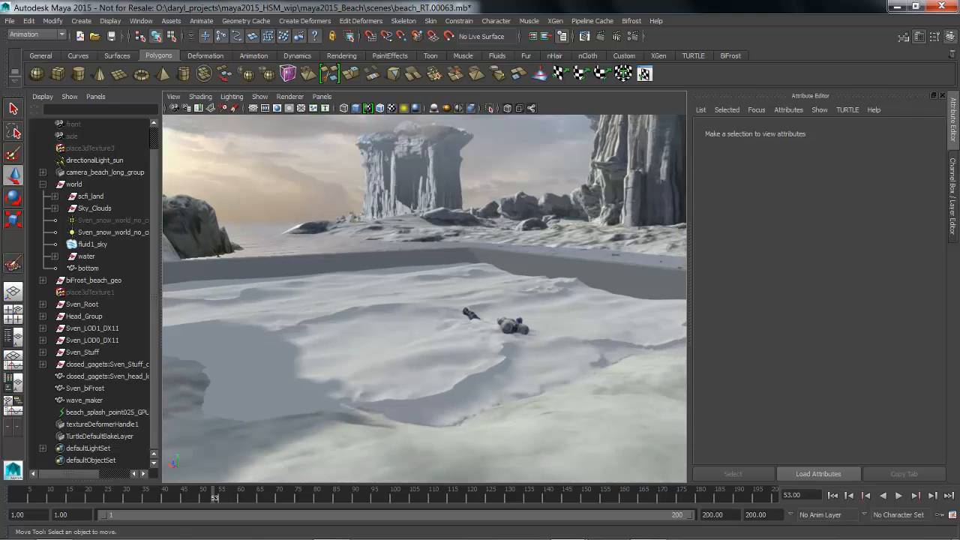
click(898, 495)
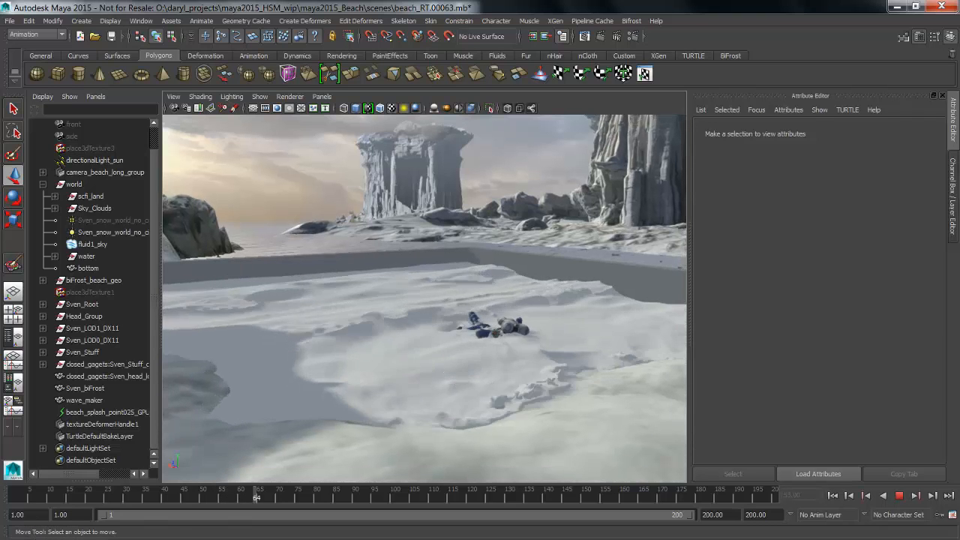
key(space)
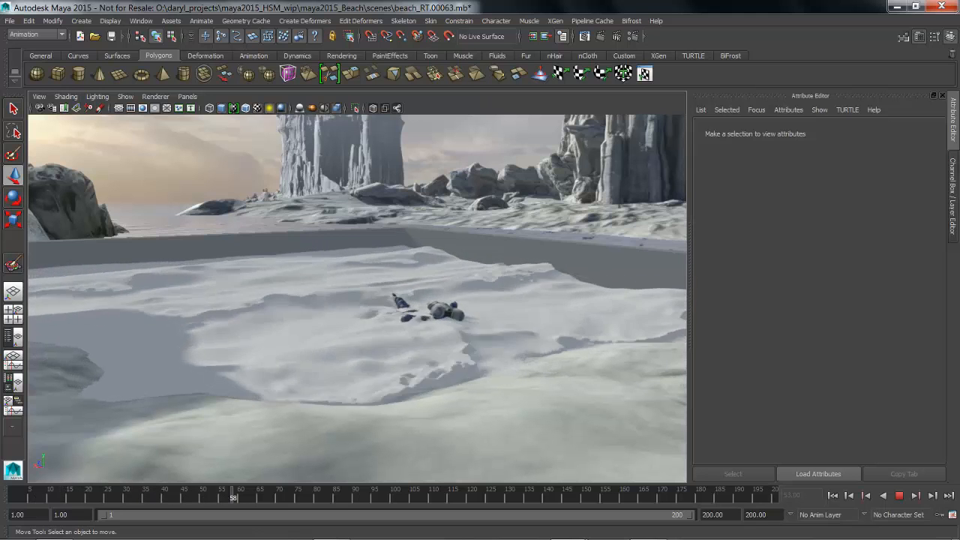
alt+middle_drag(356, 298, 334, 306)
alt+drag(333, 306, 328, 303)
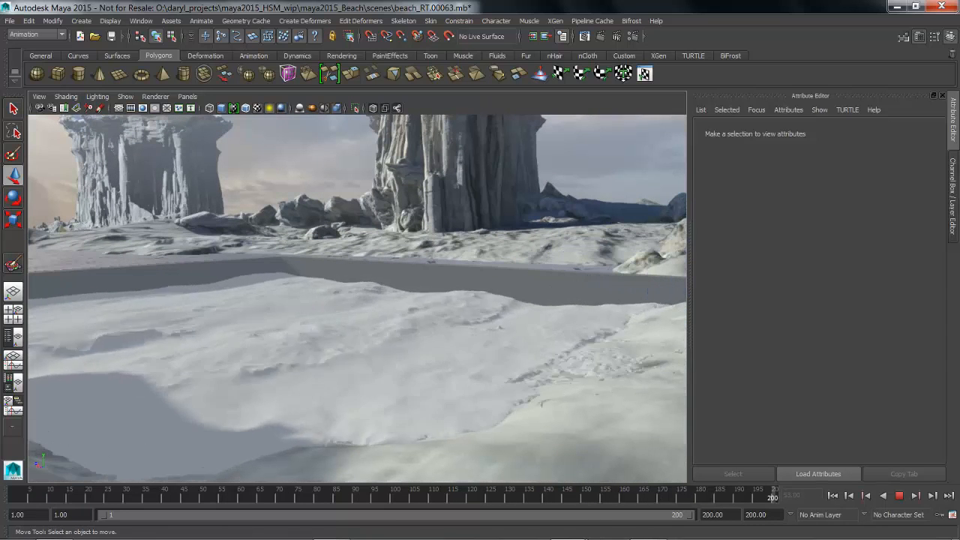
click(898, 496)
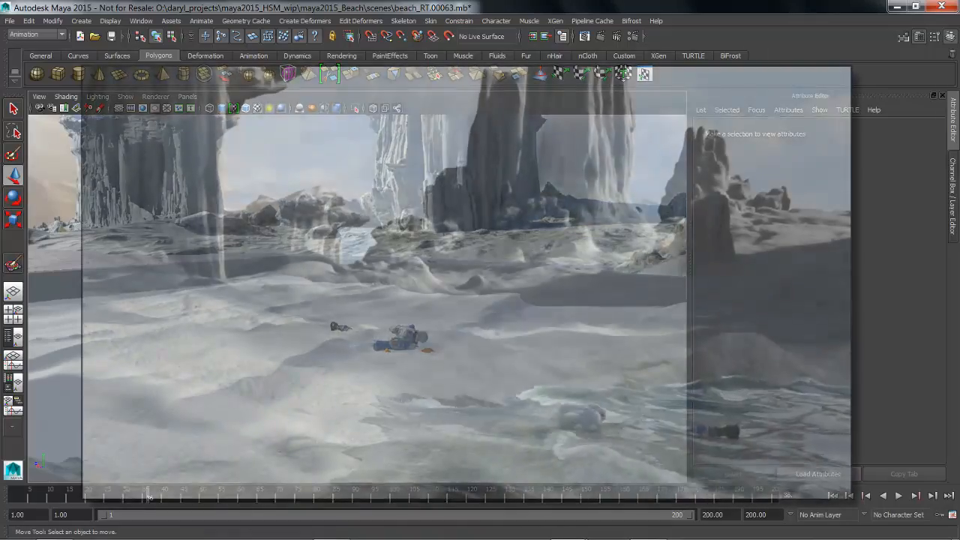